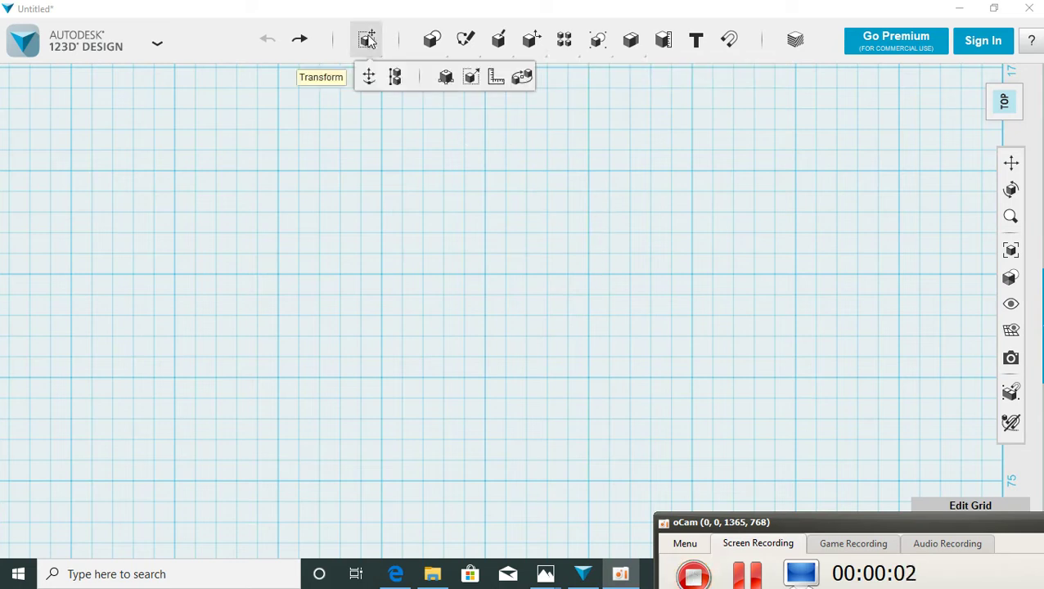
- Place a torus at the grid centre with major radius 15 and minor radius 2.5, then select it
{"action": "mouse_move", "coordinate": [432, 39]}
{"action": "left_click", "coordinate": [536, 77]}
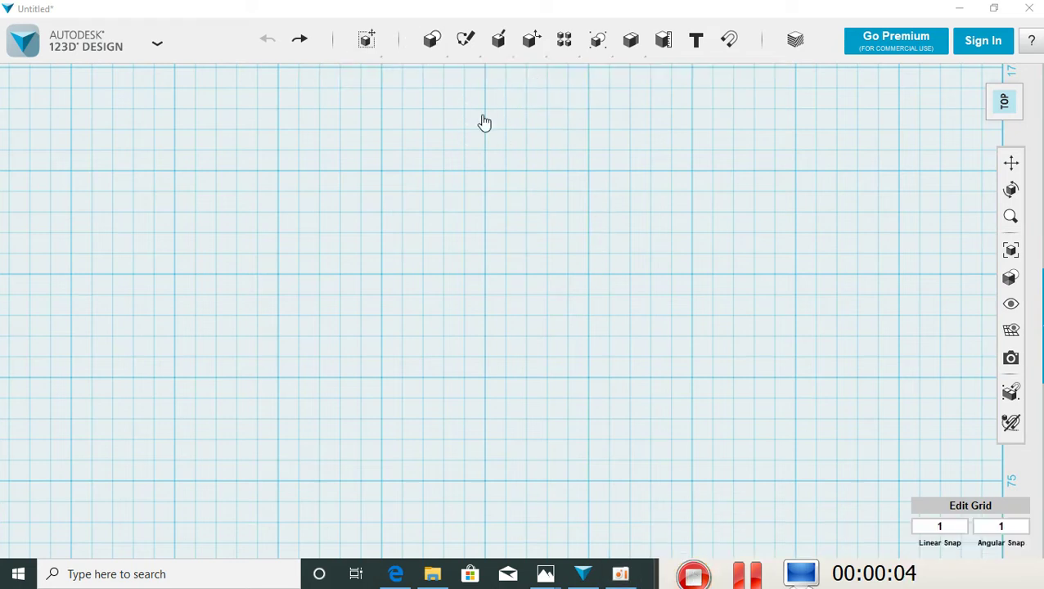
{"action": "left_click", "coordinate": [484, 275]}
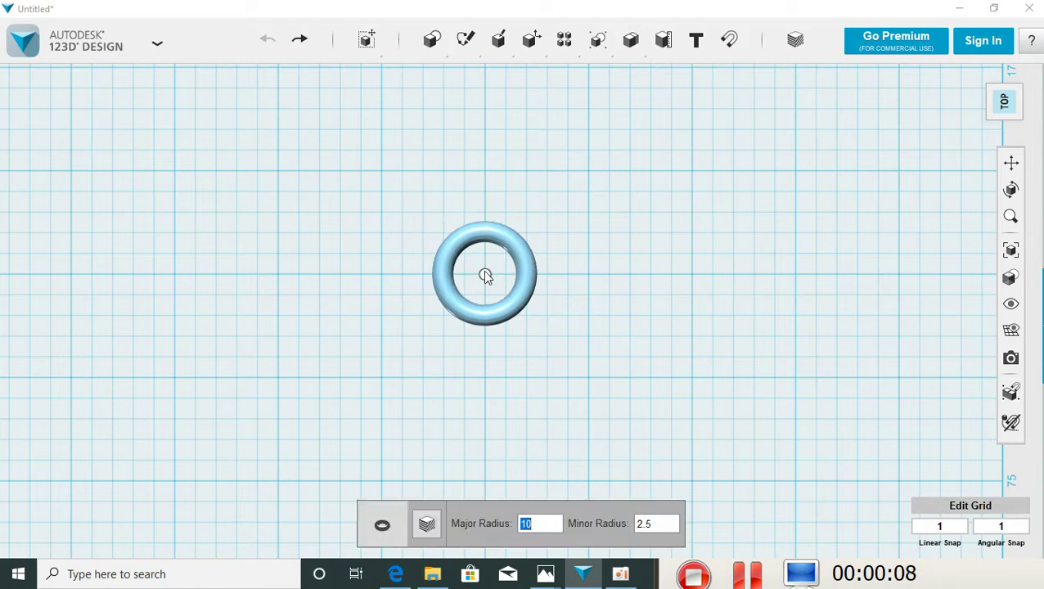
{"action": "type", "text": "15"}
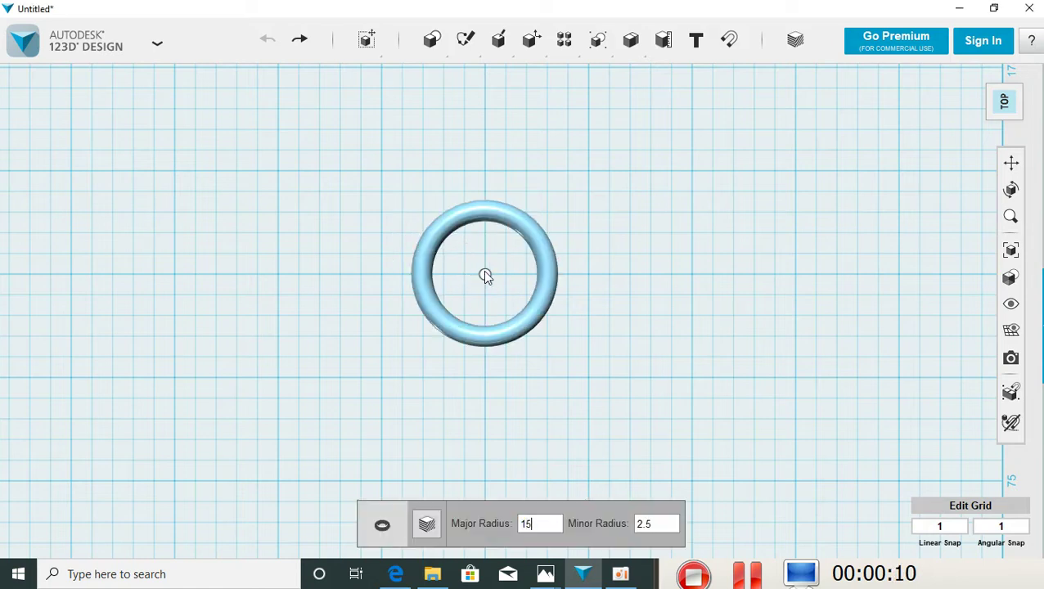
{"action": "key", "text": "Return"}
{"action": "left_click", "coordinate": [520, 230]}
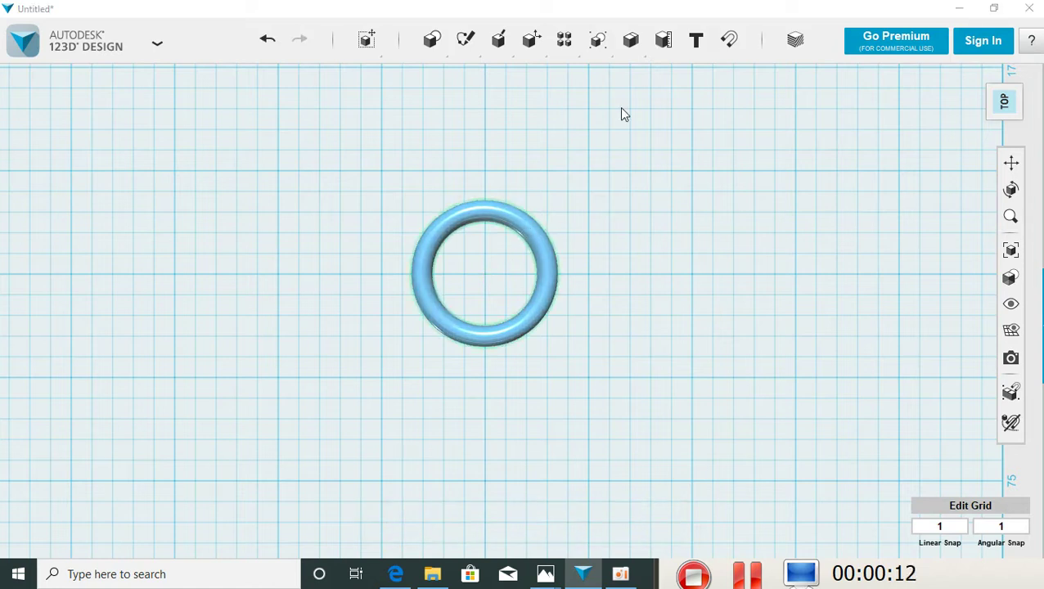
- Apply the Silver material to the selected torus
{"action": "left_click", "coordinate": [794, 47]}
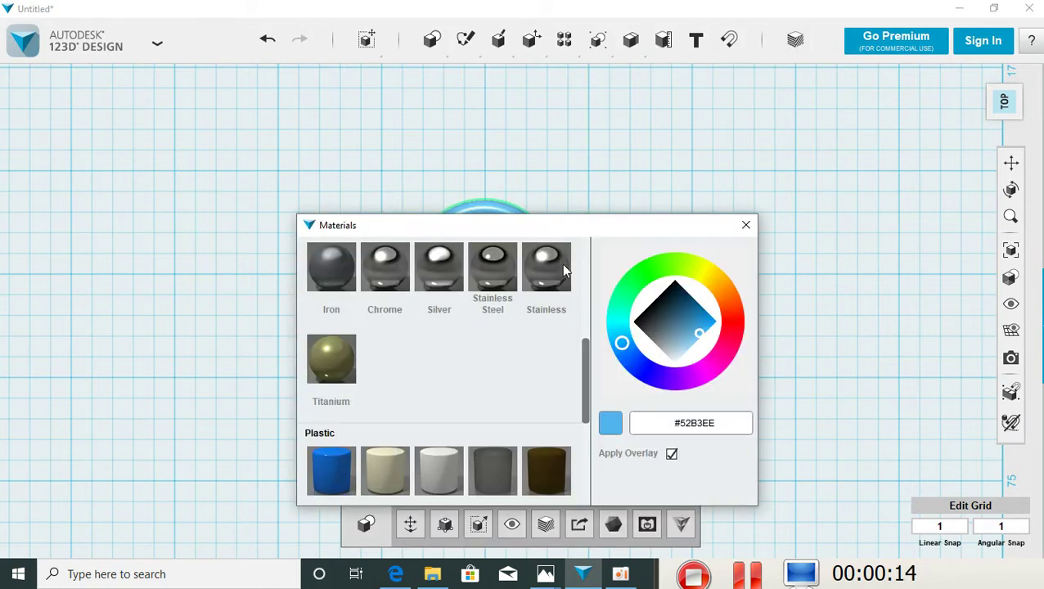
{"action": "left_click", "coordinate": [433, 274]}
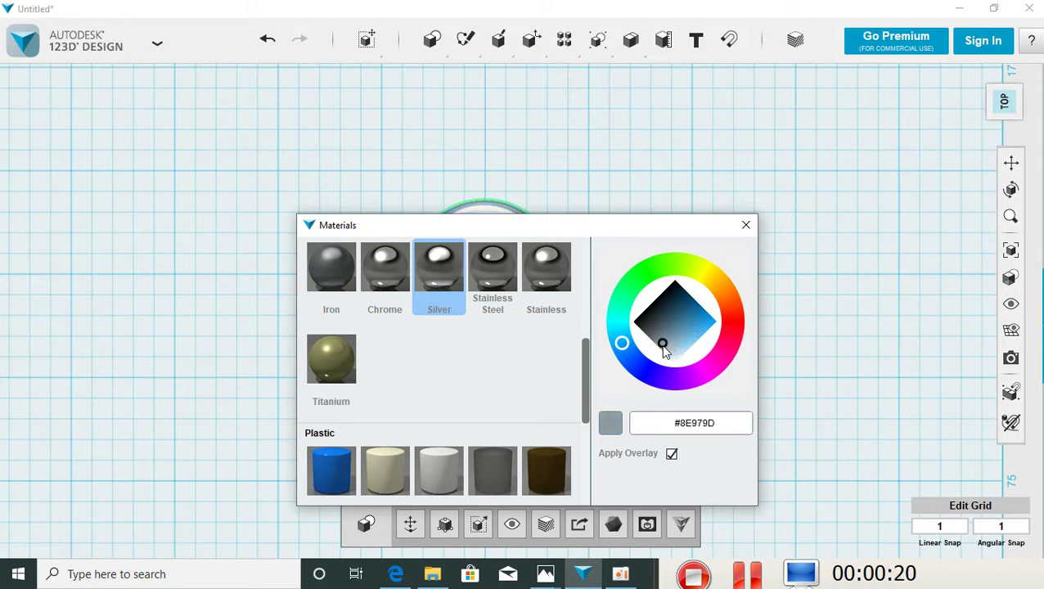
{"action": "left_click", "coordinate": [747, 228]}
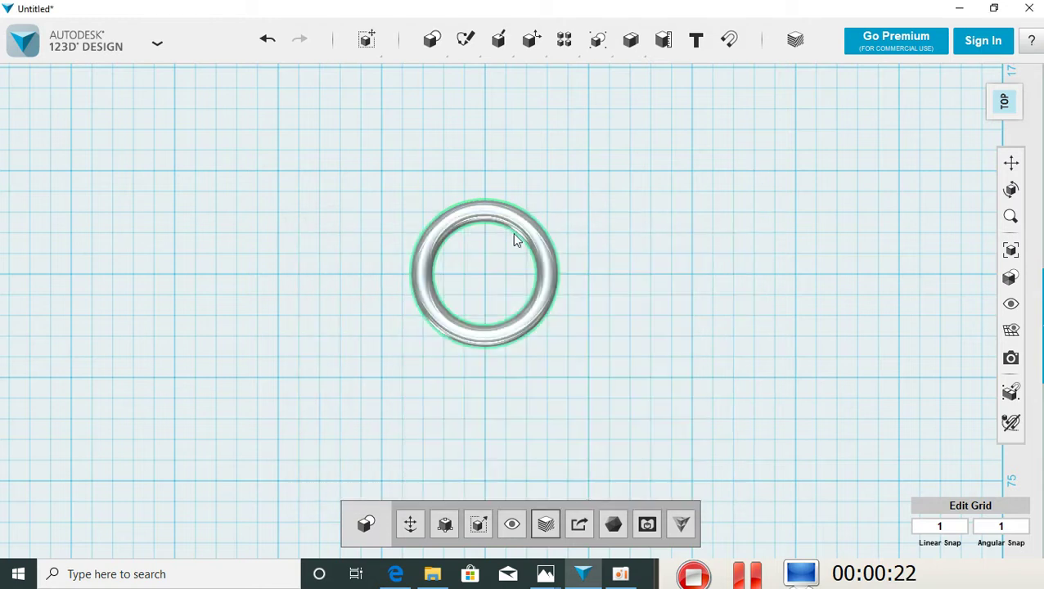
{"action": "mouse_move", "coordinate": [595, 76]}
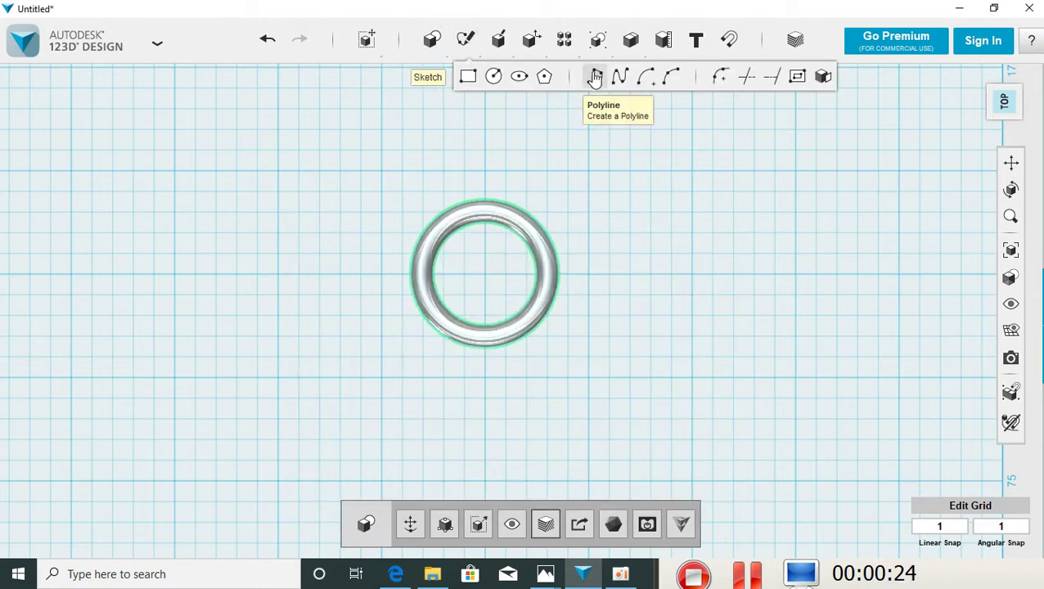
- Draw a horizontal polyline on the grid running from left to right of the ring
{"action": "left_click", "coordinate": [581, 92]}
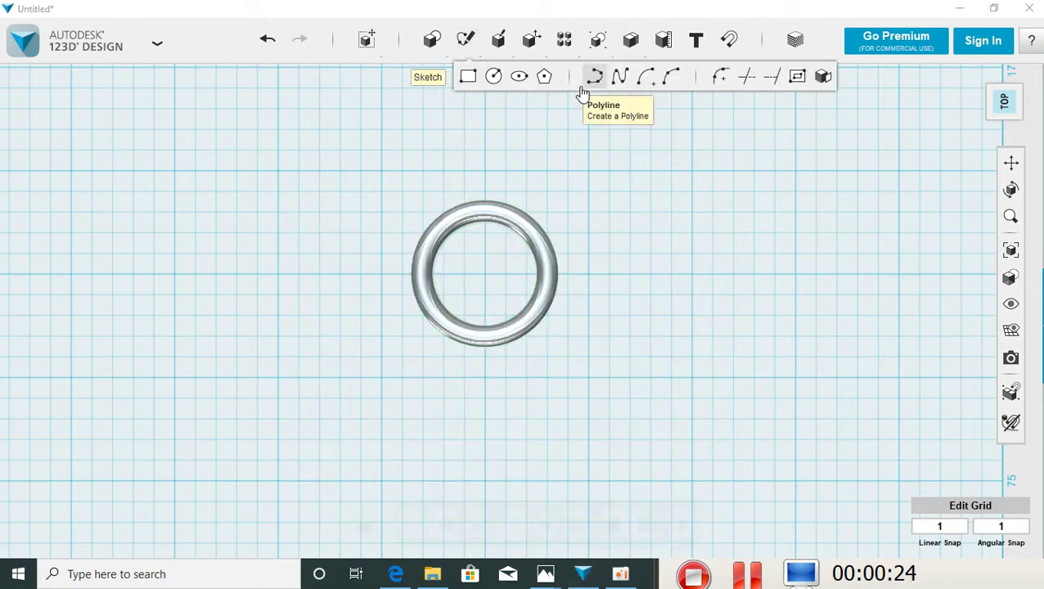
{"action": "left_click", "coordinate": [382, 279]}
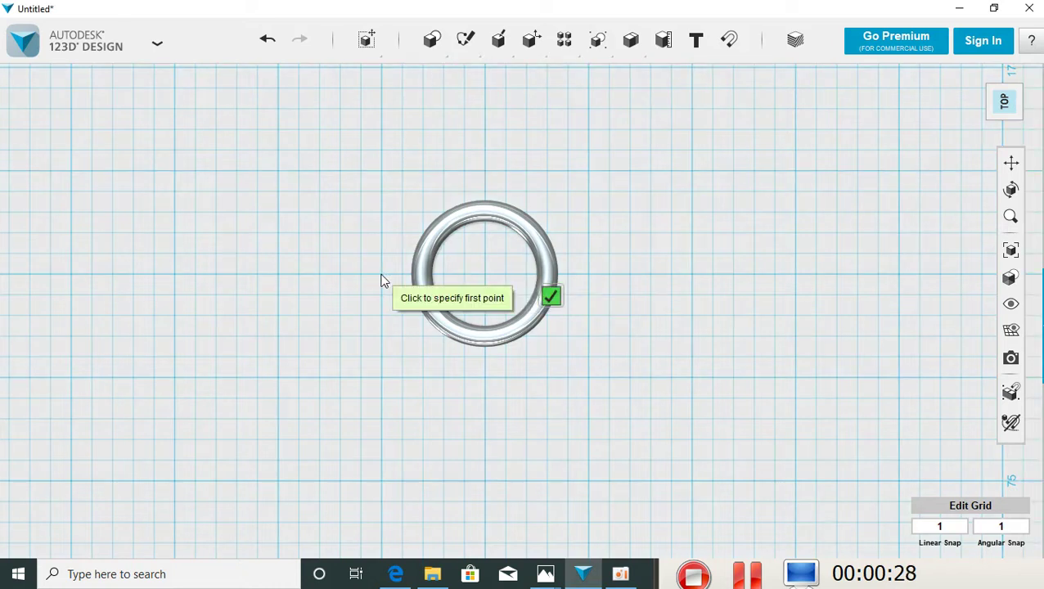
{"action": "left_click", "coordinate": [381, 276]}
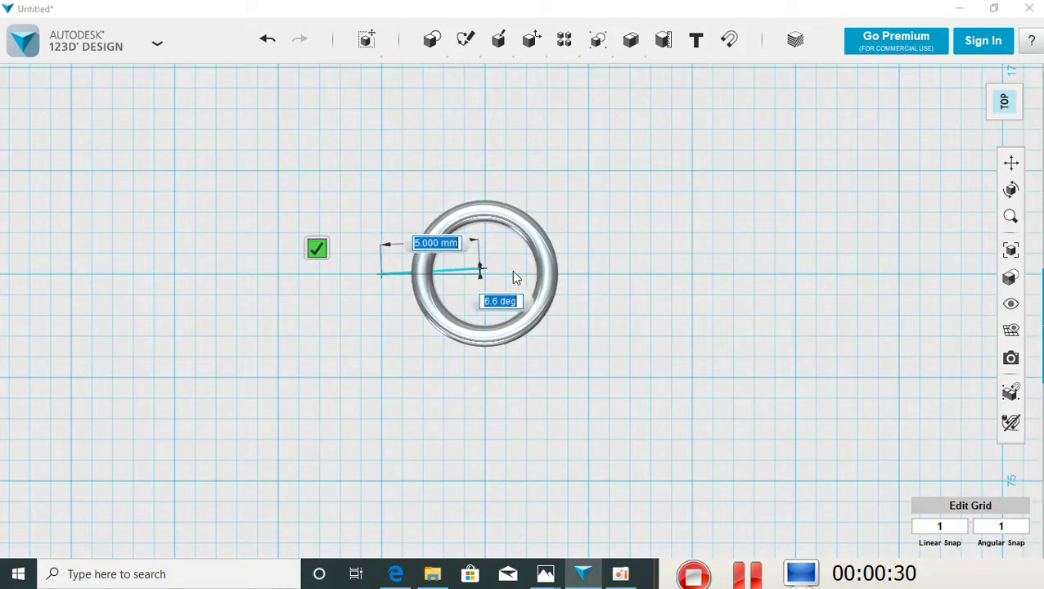
{"action": "left_click", "coordinate": [588, 274]}
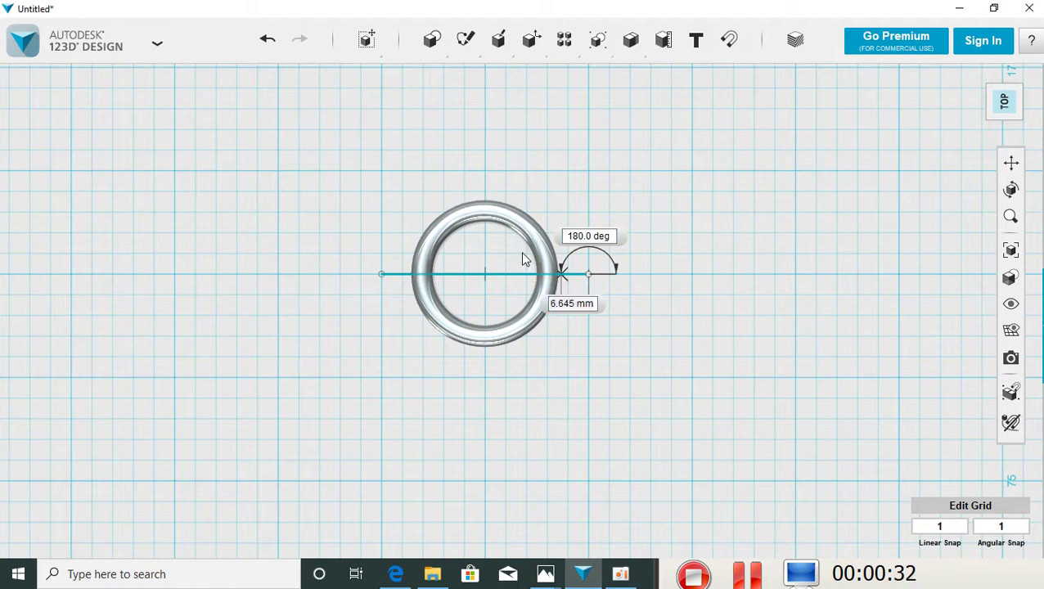
{"action": "left_click", "coordinate": [527, 250]}
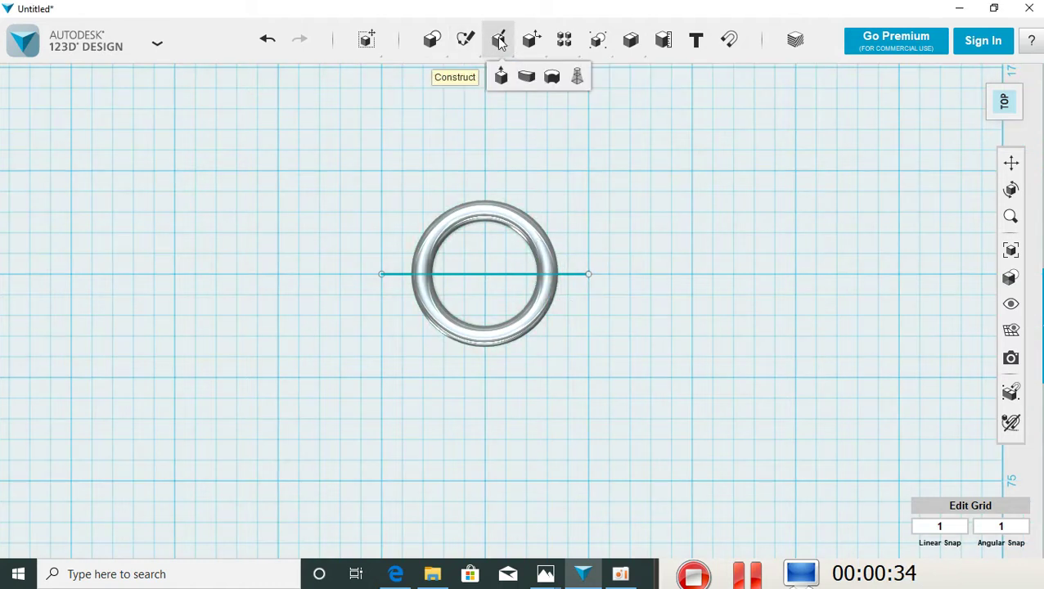
{"action": "mouse_move", "coordinate": [531, 40]}
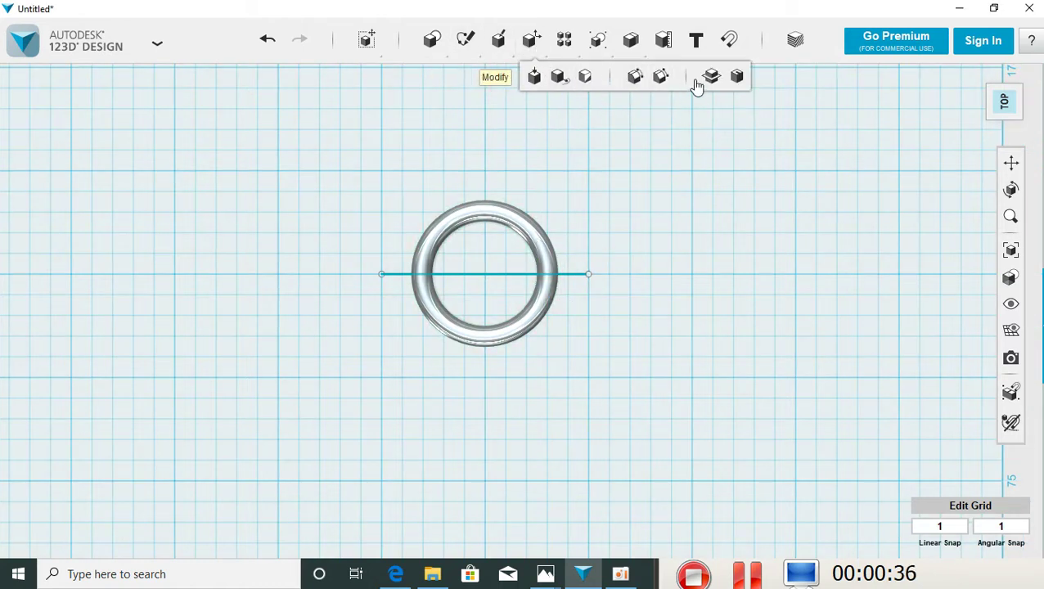
- Split the ring into two halves using the sketch line as the splitting entity
{"action": "left_click", "coordinate": [709, 80]}
{"action": "left_click", "coordinate": [677, 125]}
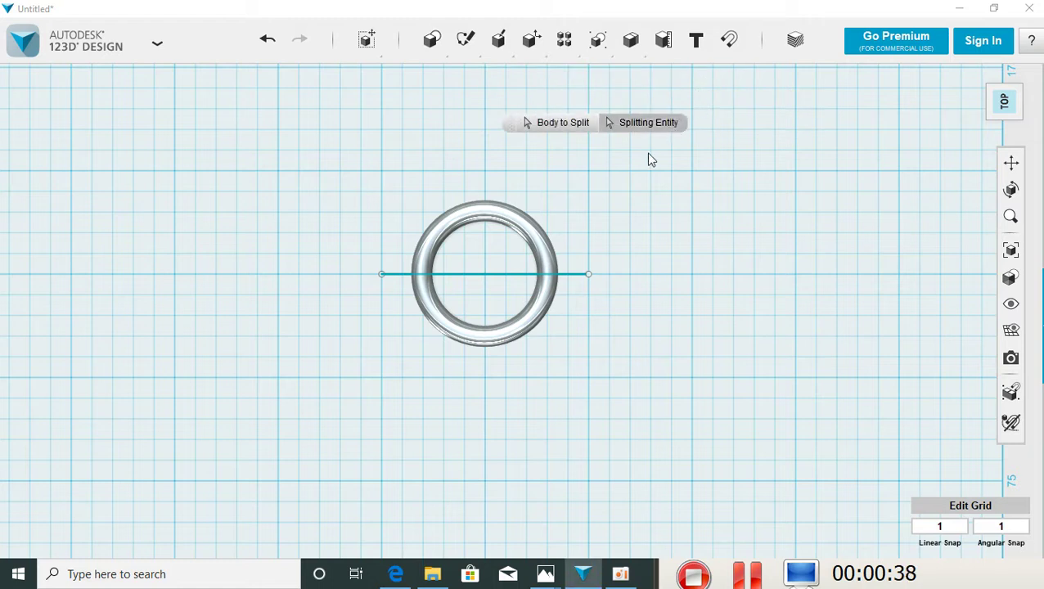
{"action": "left_click", "coordinate": [576, 277]}
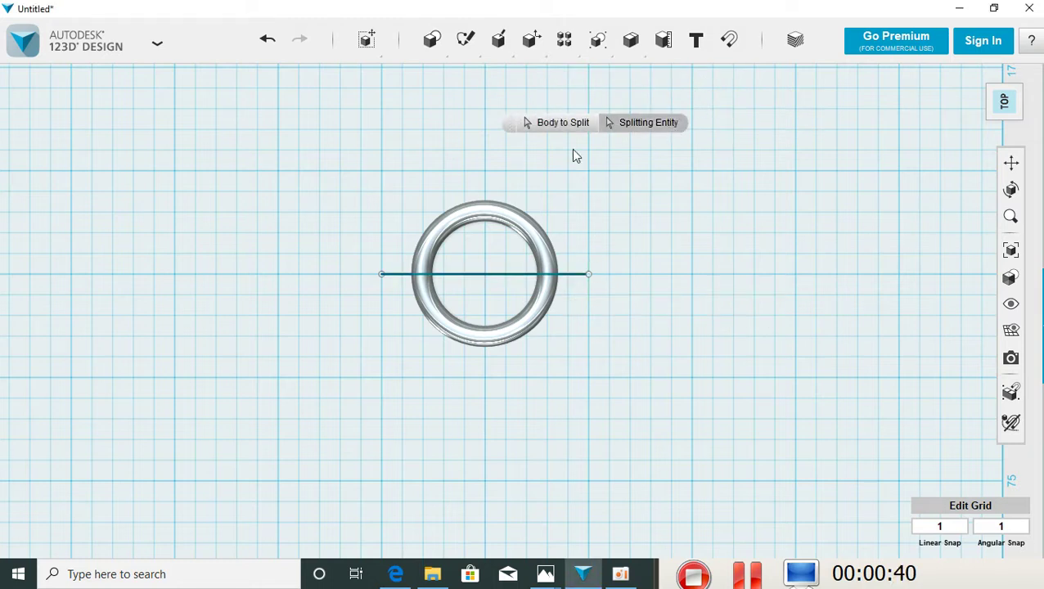
{"action": "left_click", "coordinate": [563, 122]}
{"action": "left_click_drag", "start_coordinate": [374, 363], "coordinate": [610, 159]}
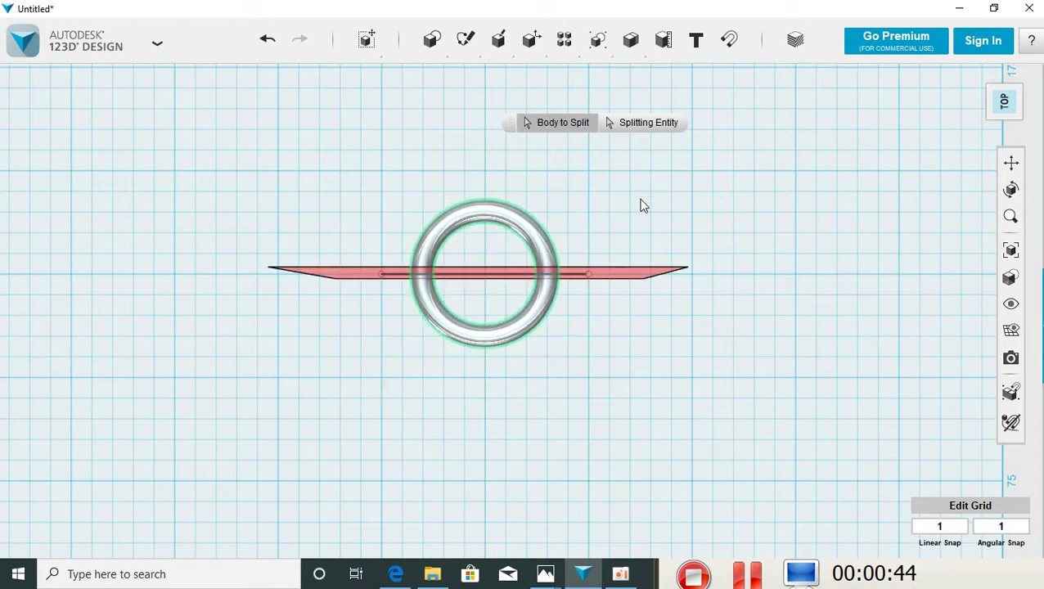
{"action": "key", "text": "Return"}
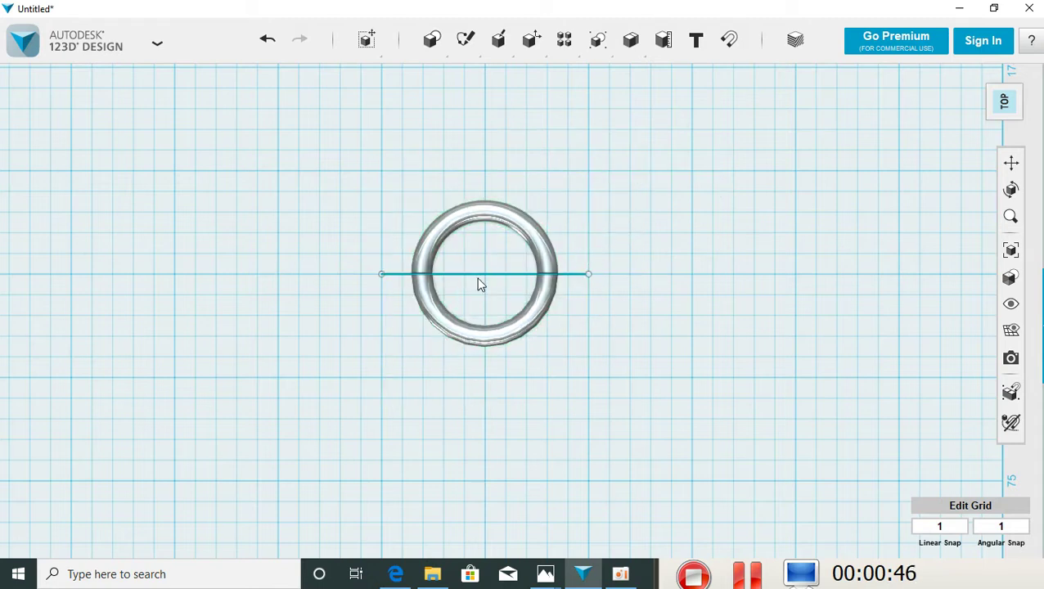
{"action": "mouse_move", "coordinate": [662, 267]}
{"action": "right_mouse_down"}
{"action": "mouse_move", "coordinate": [657, 168]}
{"action": "mouse_move", "coordinate": [678, 177]}
{"action": "mouse_move", "coordinate": [678, 151]}
{"action": "mouse_move", "coordinate": [619, 239]}
{"action": "right_mouse_up"}
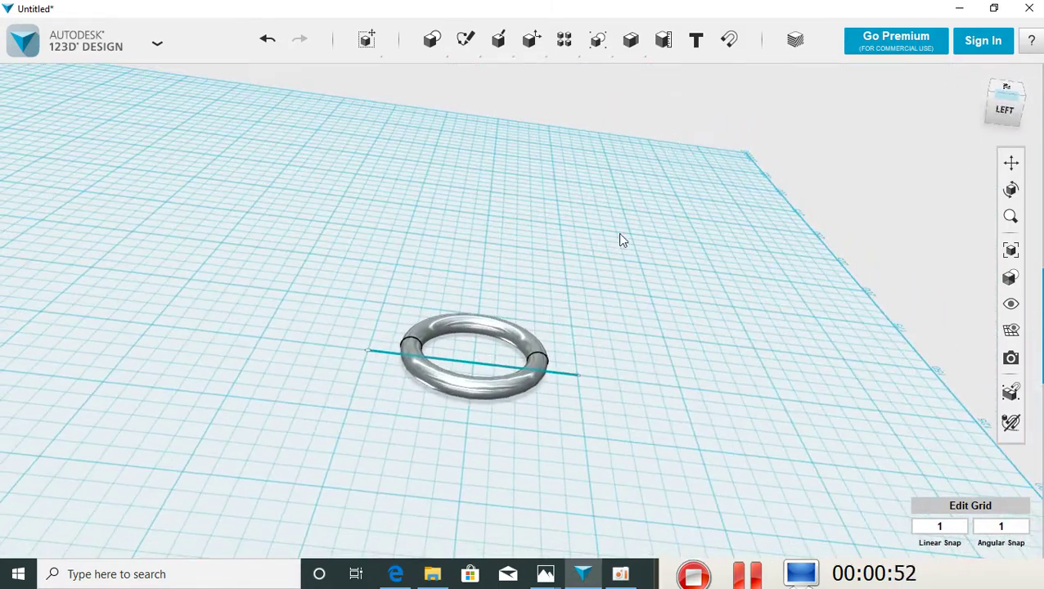
- Rotate the front ring half by -9 degrees around the sketch line
{"action": "left_click", "coordinate": [462, 392]}
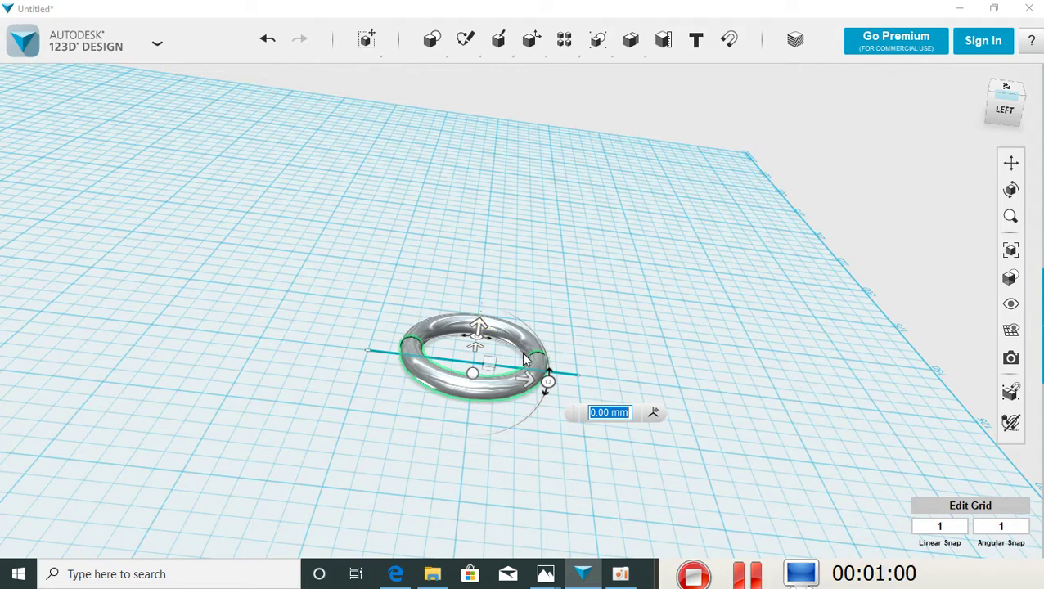
{"action": "left_click", "coordinate": [548, 383]}
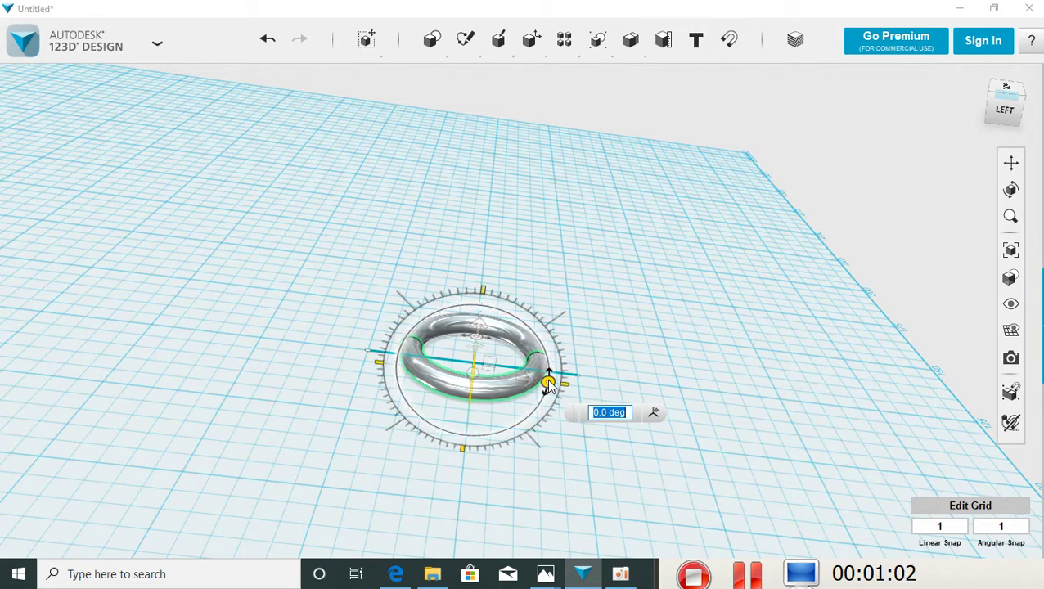
{"action": "left_click_drag", "start_coordinate": [549, 384], "coordinate": [551, 376]}
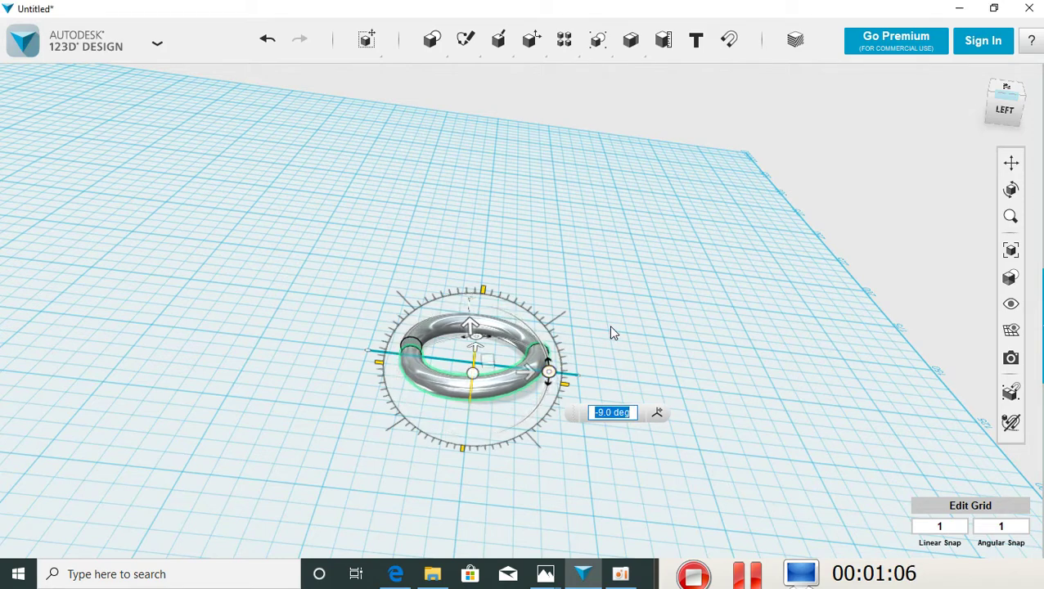
{"action": "left_click", "coordinate": [501, 323]}
{"action": "left_click", "coordinate": [494, 326]}
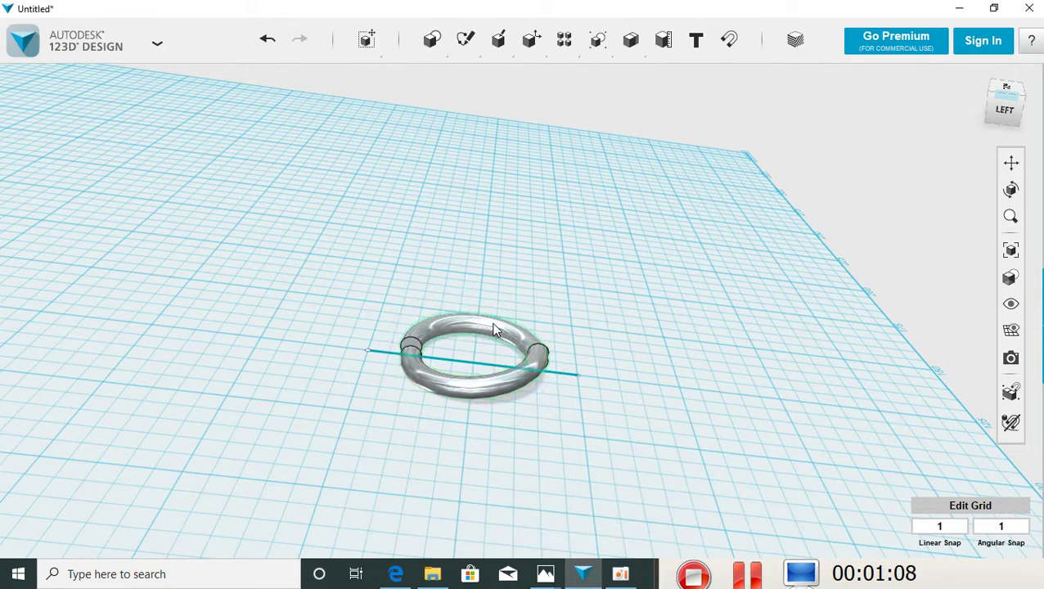
- Rotate the other ring half by 7 degrees and return to a top-down view
{"action": "left_click", "coordinate": [494, 329]}
{"action": "left_click", "coordinate": [410, 528]}
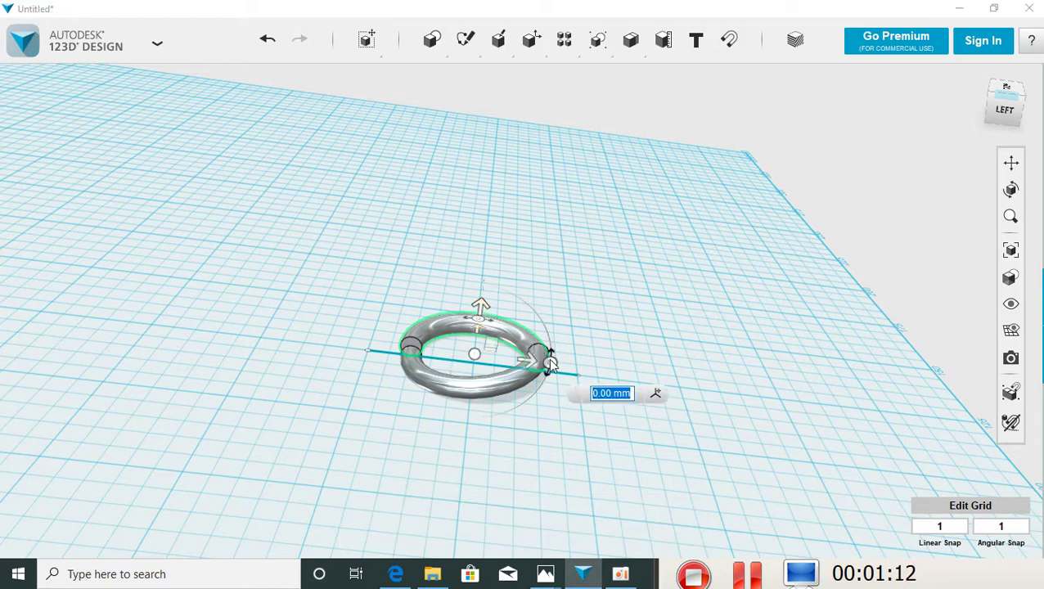
{"action": "left_click_drag", "start_coordinate": [550, 364], "coordinate": [555, 374]}
{"action": "left_click", "coordinate": [602, 346]}
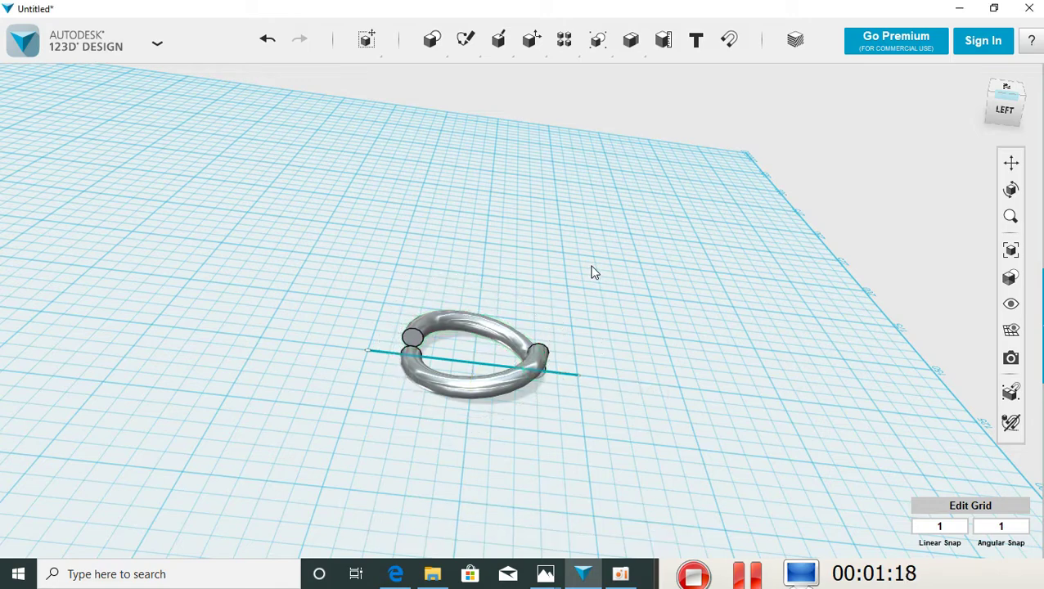
{"action": "mouse_move", "coordinate": [590, 273]}
{"action": "right_mouse_down"}
{"action": "mouse_move", "coordinate": [616, 330]}
{"action": "mouse_move", "coordinate": [594, 260]}
{"action": "right_mouse_up"}
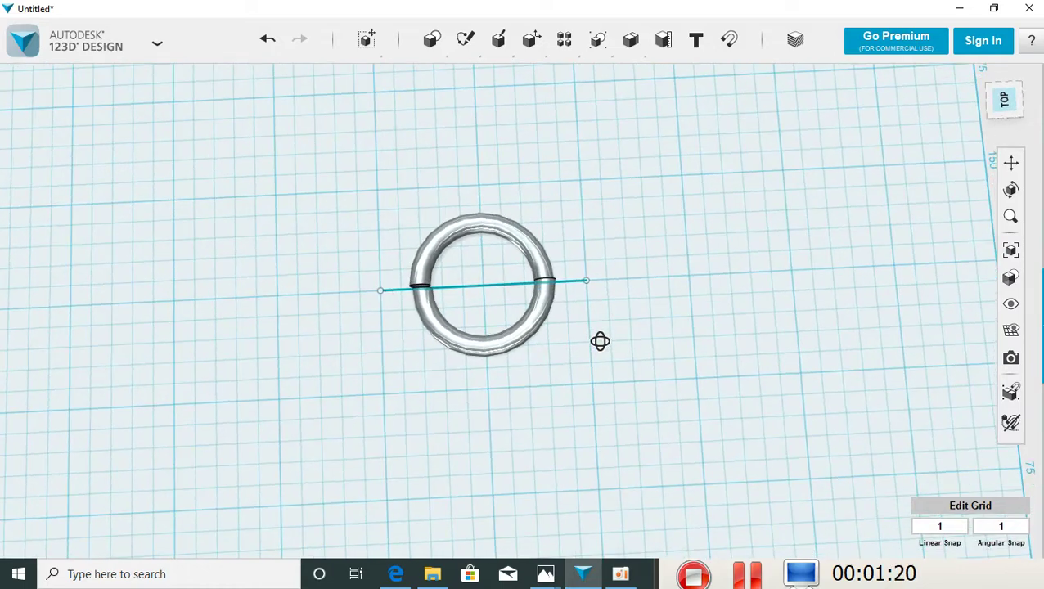
{"action": "mouse_move", "coordinate": [564, 40]}
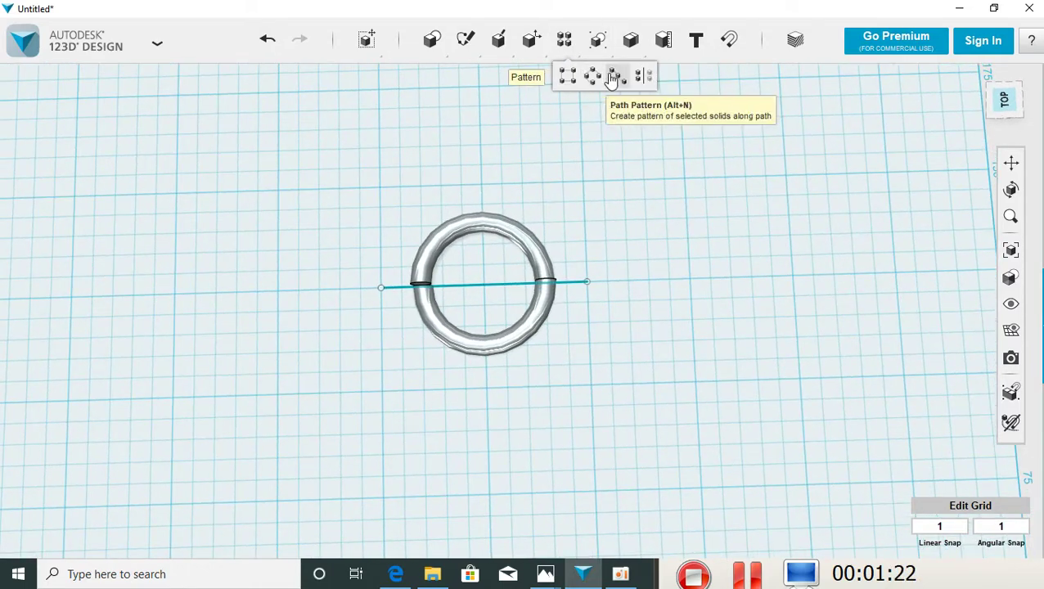
- Path-pattern both split ring halves along the sketch line into three rings
{"action": "left_click", "coordinate": [615, 78]}
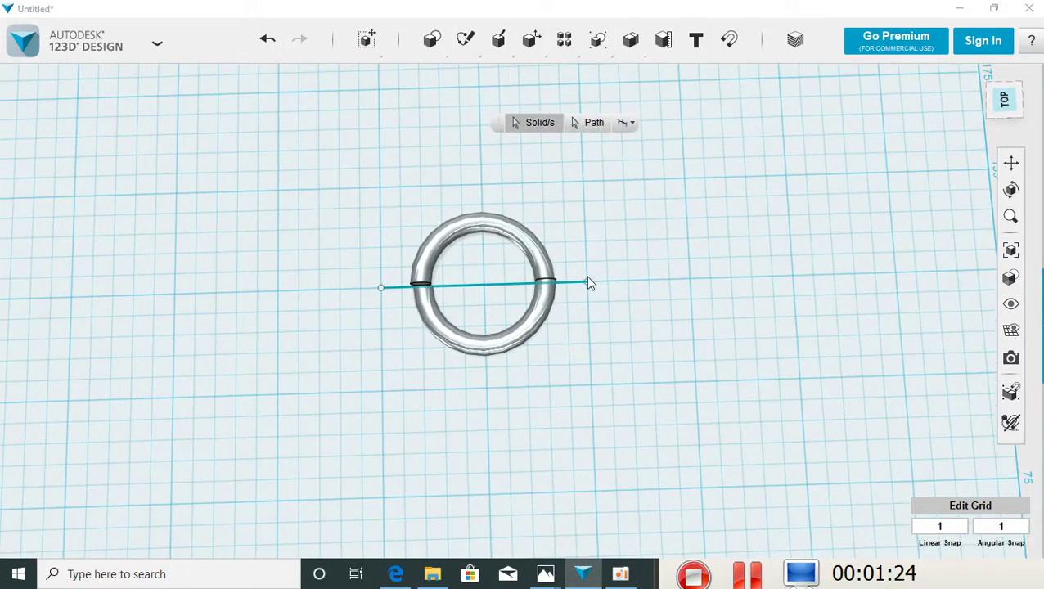
{"action": "left_click", "coordinate": [596, 121]}
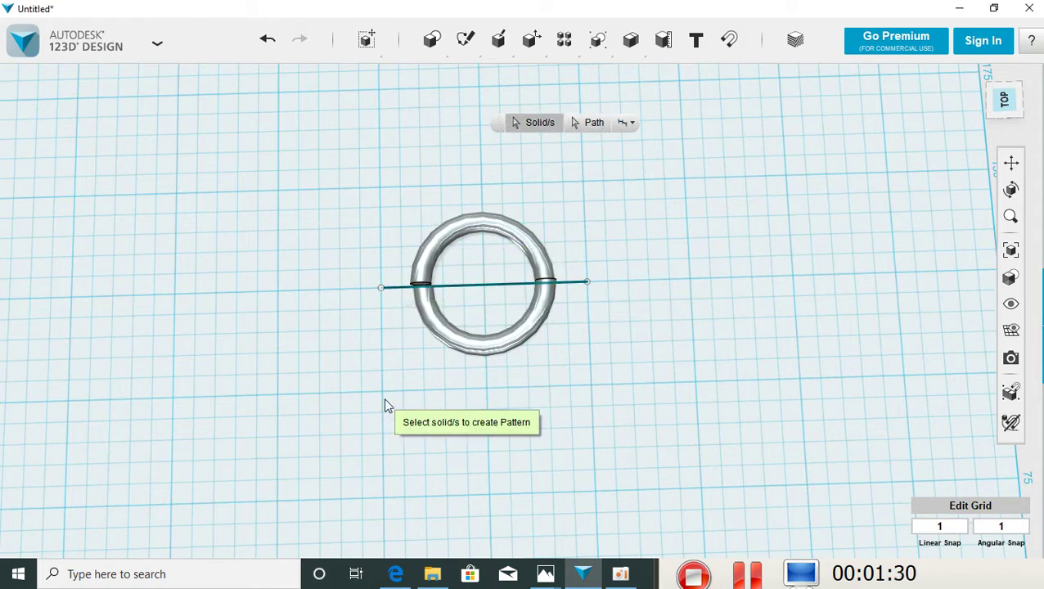
{"action": "left_click_drag", "start_coordinate": [424, 274], "coordinate": [556, 210]}
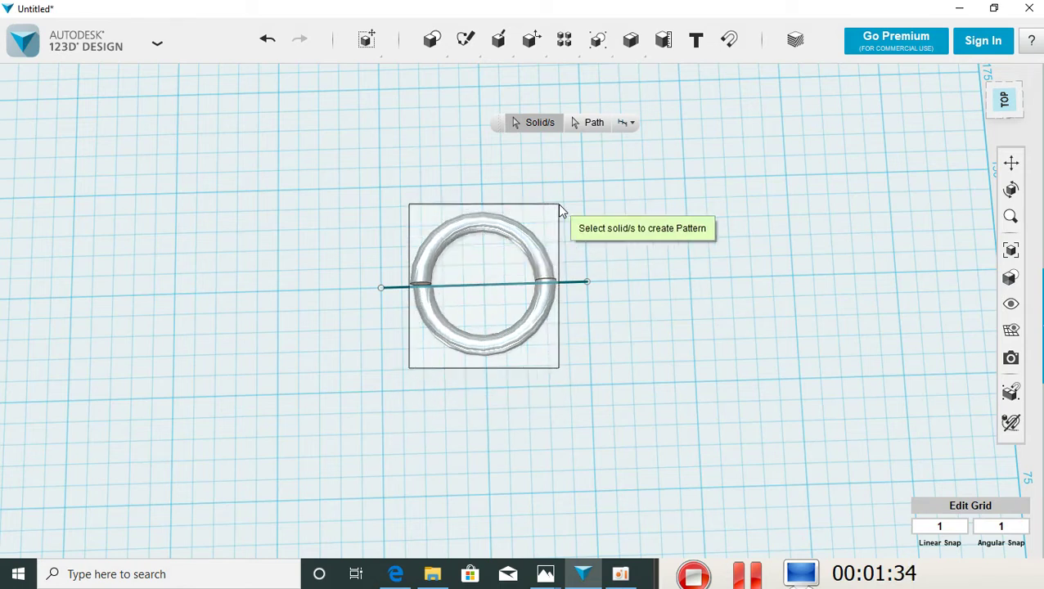
{"action": "left_click_drag", "start_coordinate": [557, 210], "coordinate": [554, 208]}
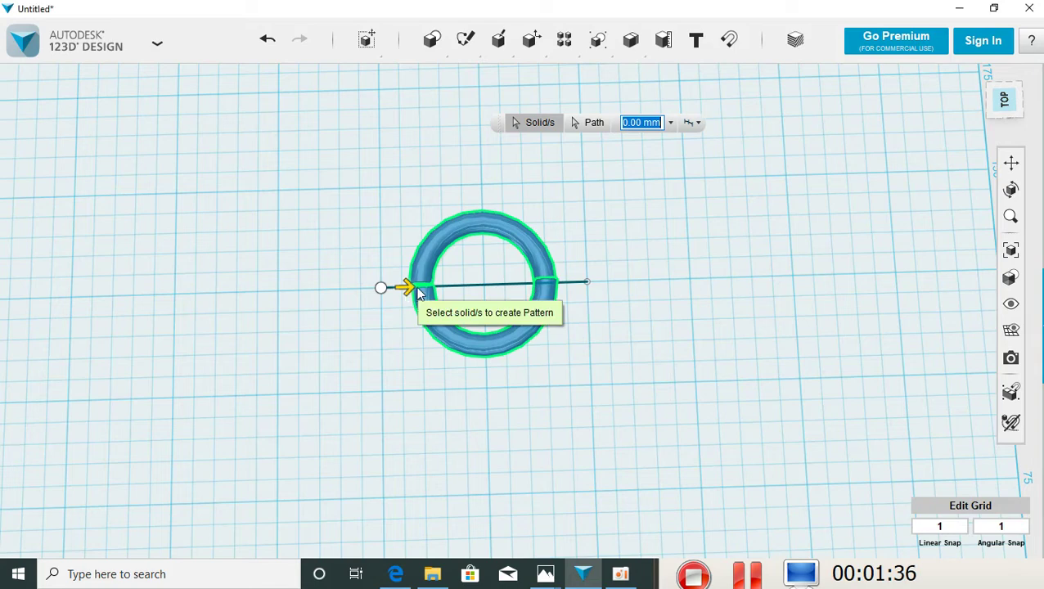
{"action": "mouse_move", "coordinate": [406, 288]}
{"action": "left_mouse_down"}
{"action": "mouse_move", "coordinate": [743, 278]}
{"action": "mouse_move", "coordinate": [745, 292]}
{"action": "left_mouse_up"}
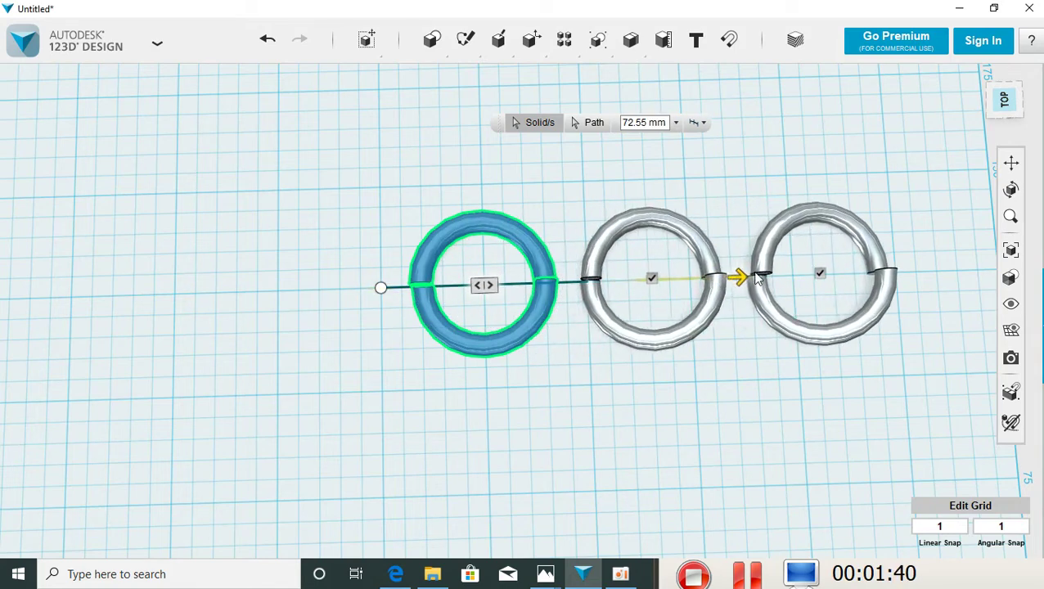
{"action": "left_click", "coordinate": [717, 406]}
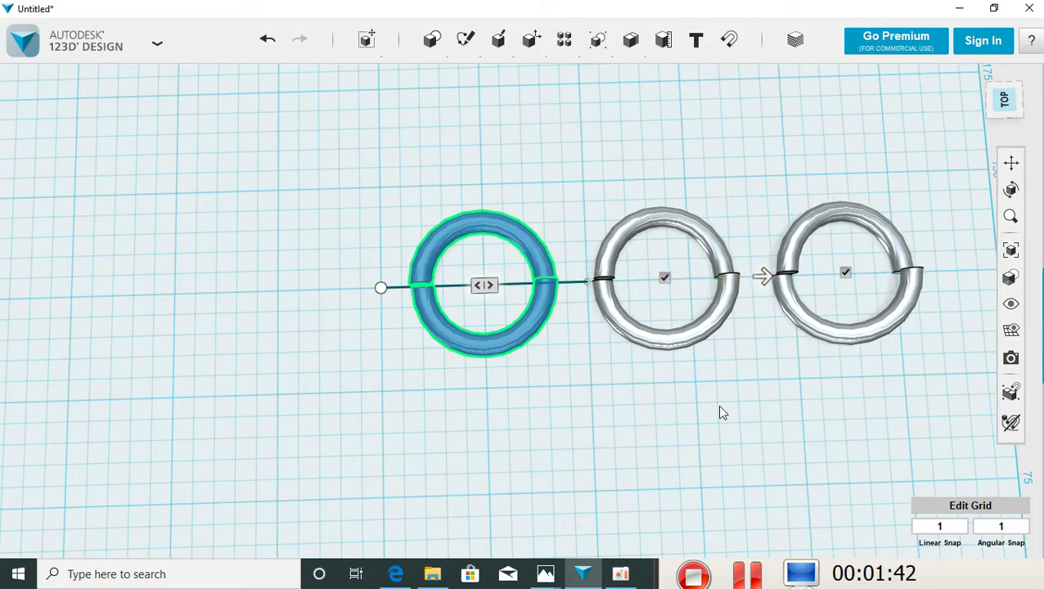
{"action": "right_click_drag", "start_coordinate": [556, 409], "coordinate": [548, 407]}
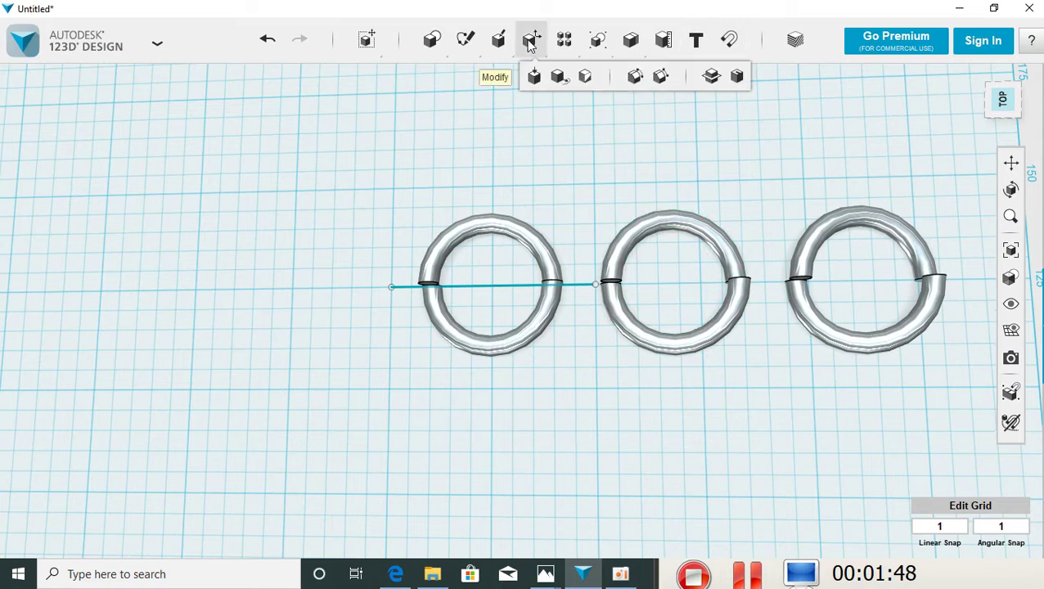
{"action": "mouse_move", "coordinate": [465, 40]}
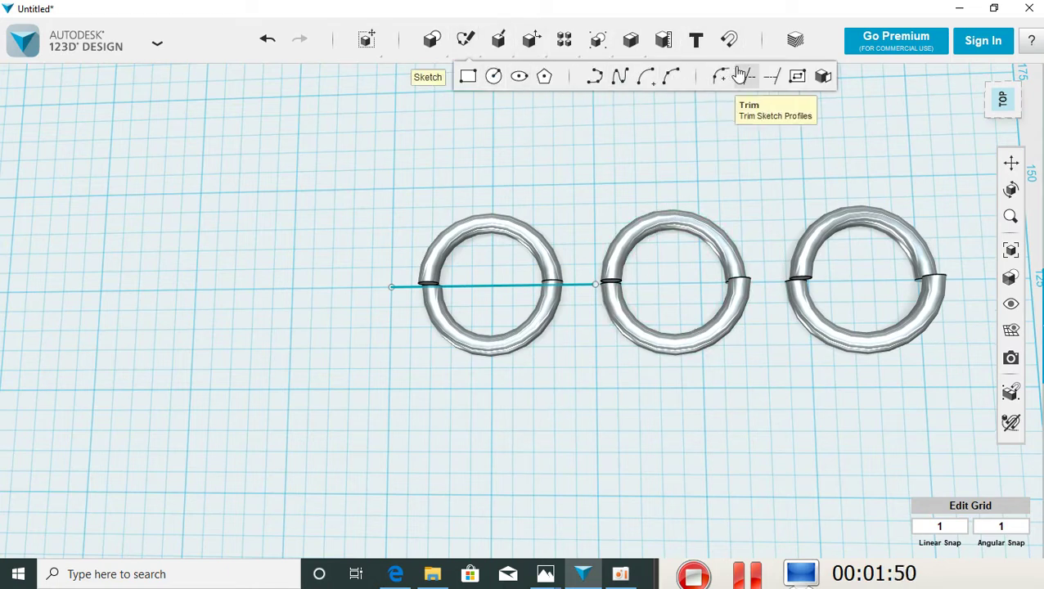
- Trim away the sketch path line, leaving only the three split rings
{"action": "left_click", "coordinate": [757, 78]}
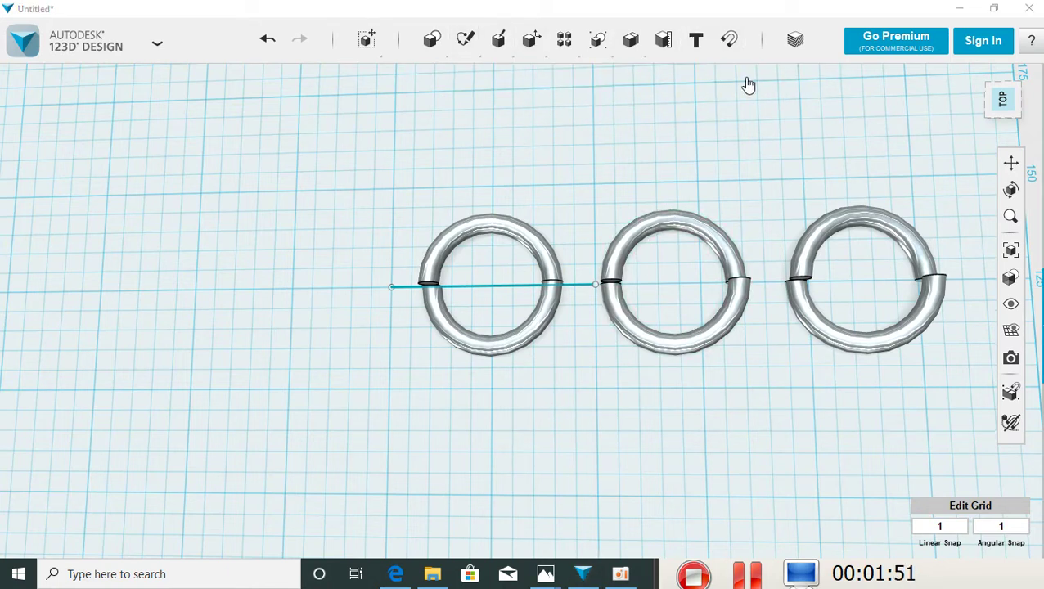
{"action": "left_click", "coordinate": [583, 290]}
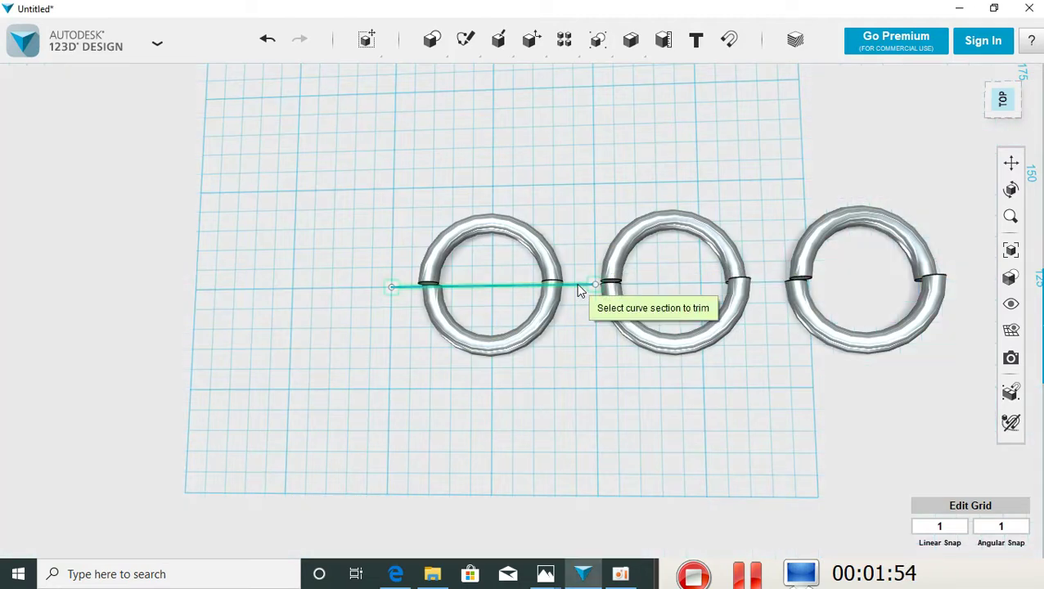
{"action": "left_click", "coordinate": [575, 284]}
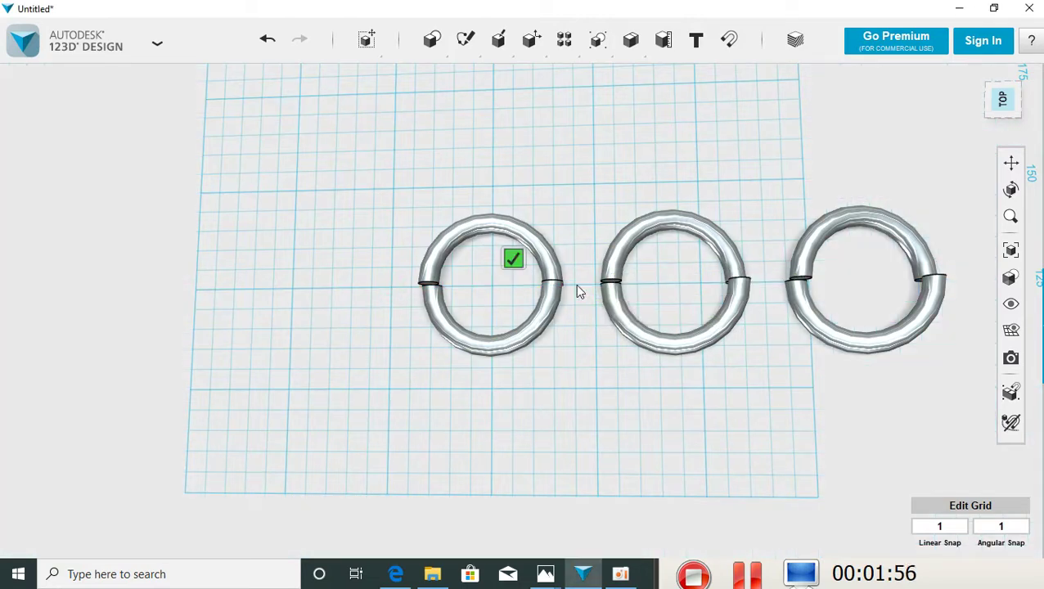
{"action": "left_click", "coordinate": [513, 259]}
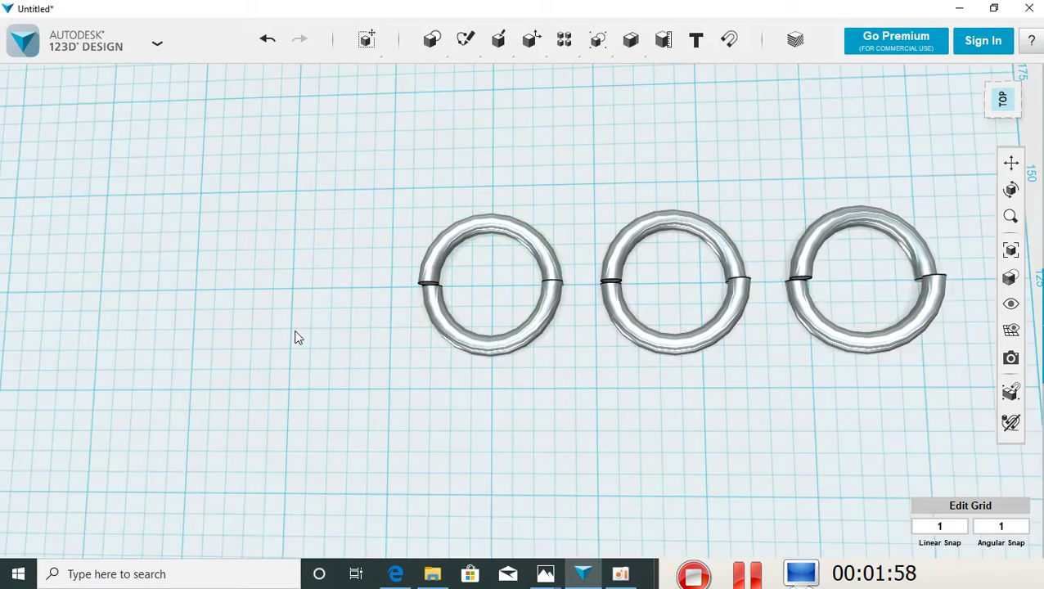
{"action": "mouse_move", "coordinate": [296, 338]}
{"action": "right_mouse_down"}
{"action": "mouse_move", "coordinate": [260, 312]}
{"action": "mouse_move", "coordinate": [303, 326]}
{"action": "right_mouse_up"}
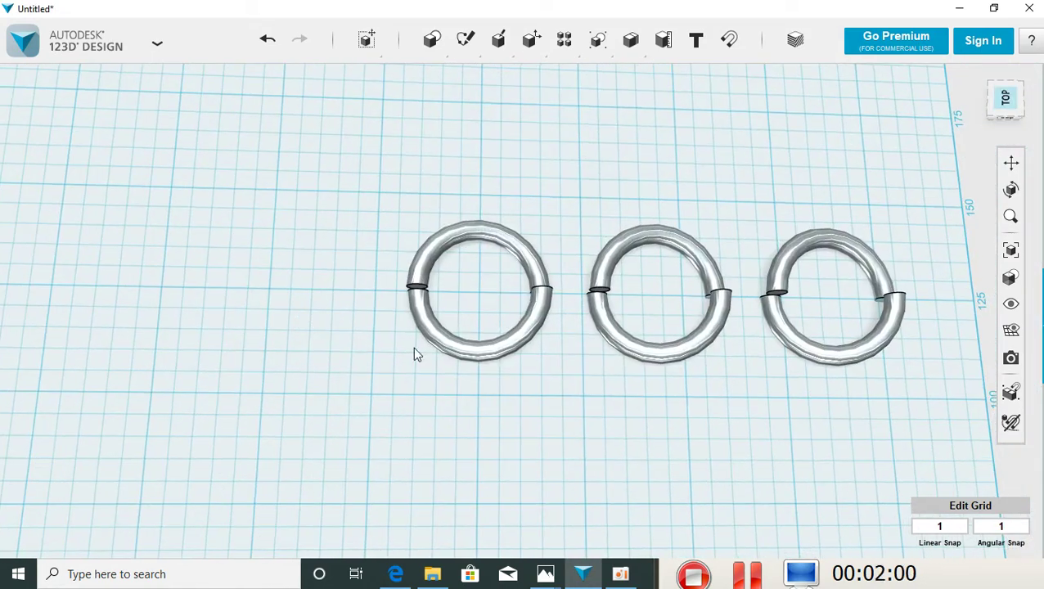
- Snap the first ring's upper half onto its neighbouring end face
{"action": "mouse_move", "coordinate": [469, 371]}
{"action": "middle_mouse_down"}
{"action": "mouse_move", "coordinate": [513, 373]}
{"action": "mouse_move", "coordinate": [390, 397]}
{"action": "middle_mouse_up"}
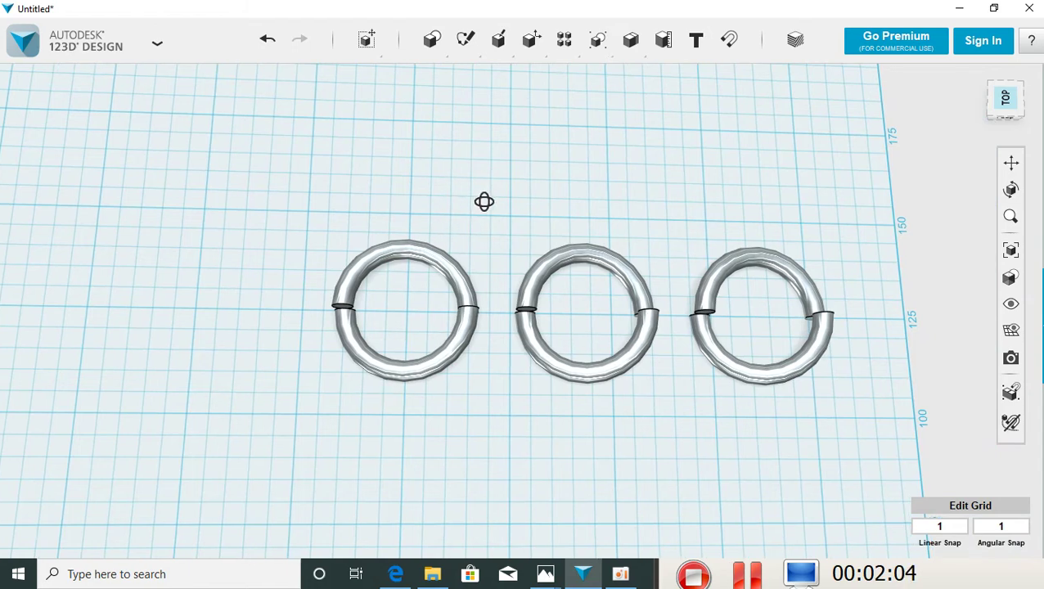
{"action": "right_click_drag", "start_coordinate": [483, 201], "coordinate": [492, 144]}
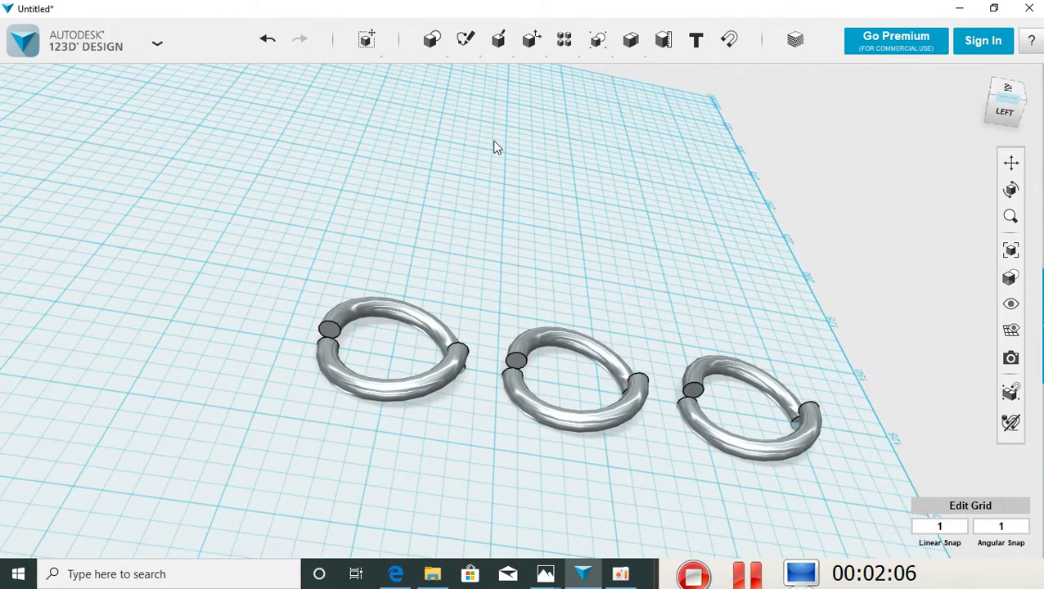
{"action": "left_click", "coordinate": [729, 39]}
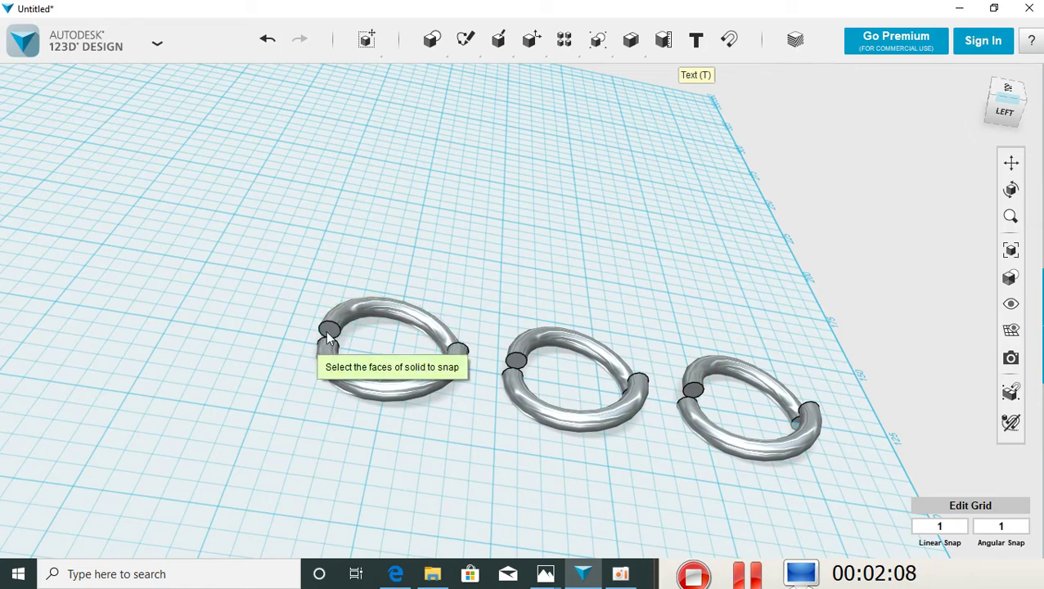
{"action": "mouse_move", "coordinate": [294, 323]}
{"action": "right_mouse_down"}
{"action": "mouse_move", "coordinate": [285, 376]}
{"action": "mouse_move", "coordinate": [310, 428]}
{"action": "mouse_move", "coordinate": [363, 438]}
{"action": "mouse_move", "coordinate": [325, 400]}
{"action": "right_mouse_up"}
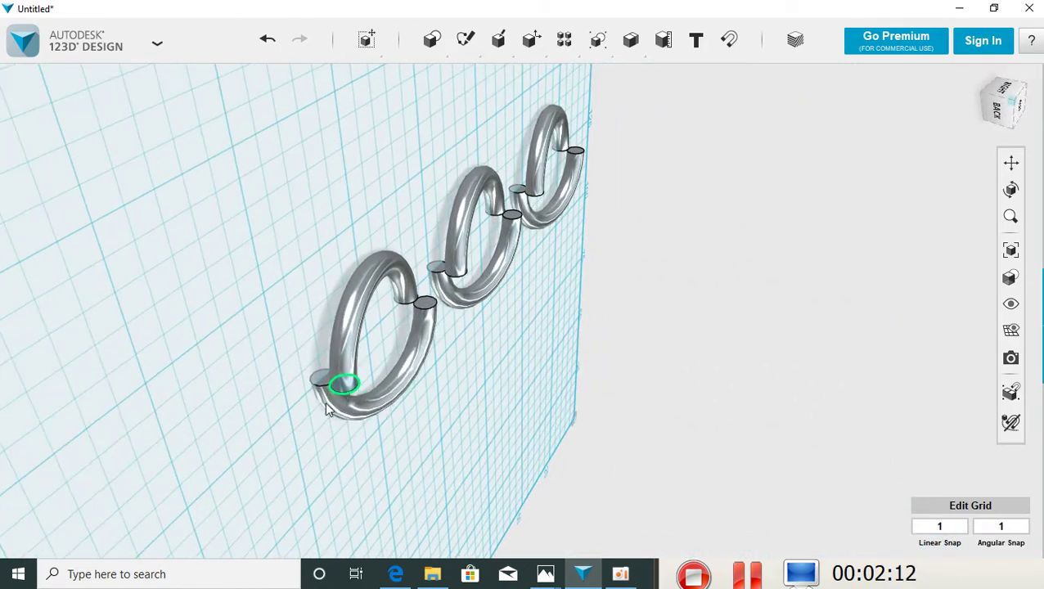
{"action": "left_click", "coordinate": [320, 381]}
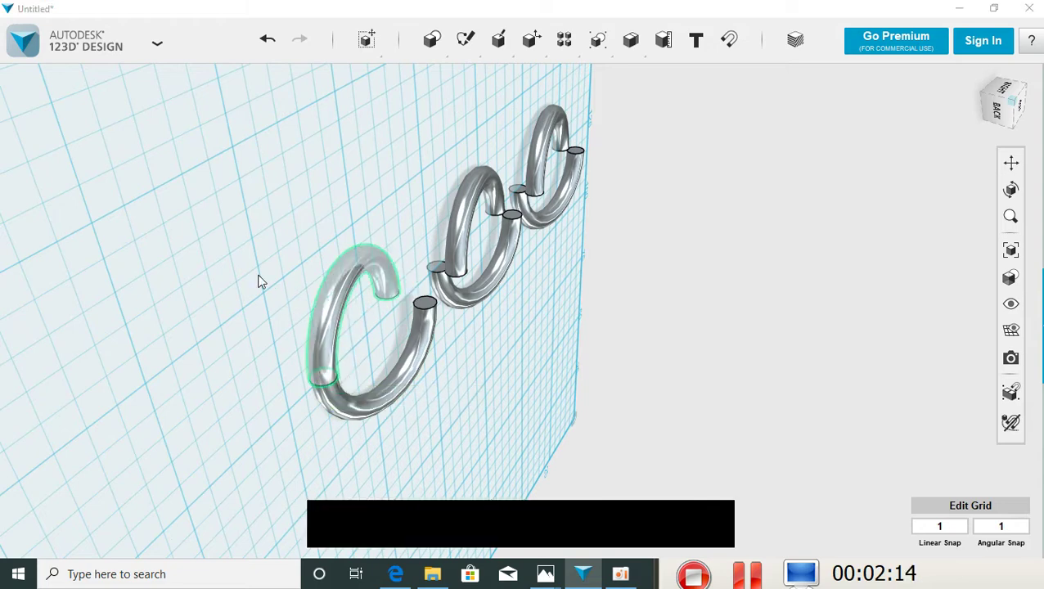
{"action": "right_click_drag", "start_coordinate": [387, 205], "coordinate": [303, 186]}
{"action": "left_click", "coordinate": [466, 150]}
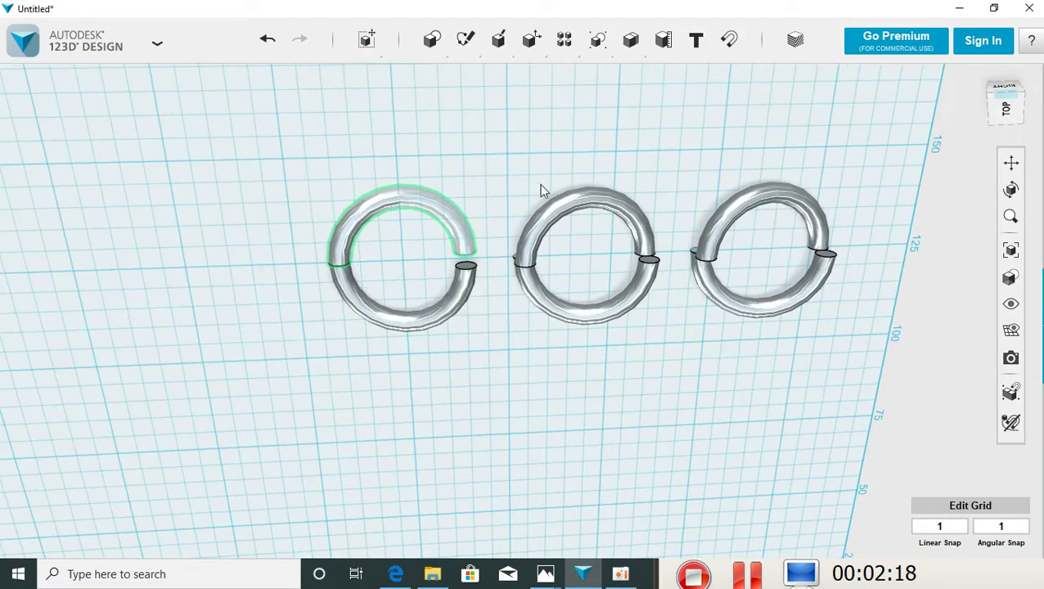
{"action": "mouse_move", "coordinate": [512, 211]}
{"action": "right_mouse_down"}
{"action": "mouse_move", "coordinate": [508, 142]}
{"action": "mouse_move", "coordinate": [506, 404]}
{"action": "mouse_move", "coordinate": [505, 390]}
{"action": "mouse_move", "coordinate": [542, 400]}
{"action": "mouse_move", "coordinate": [571, 389]}
{"action": "right_mouse_up"}
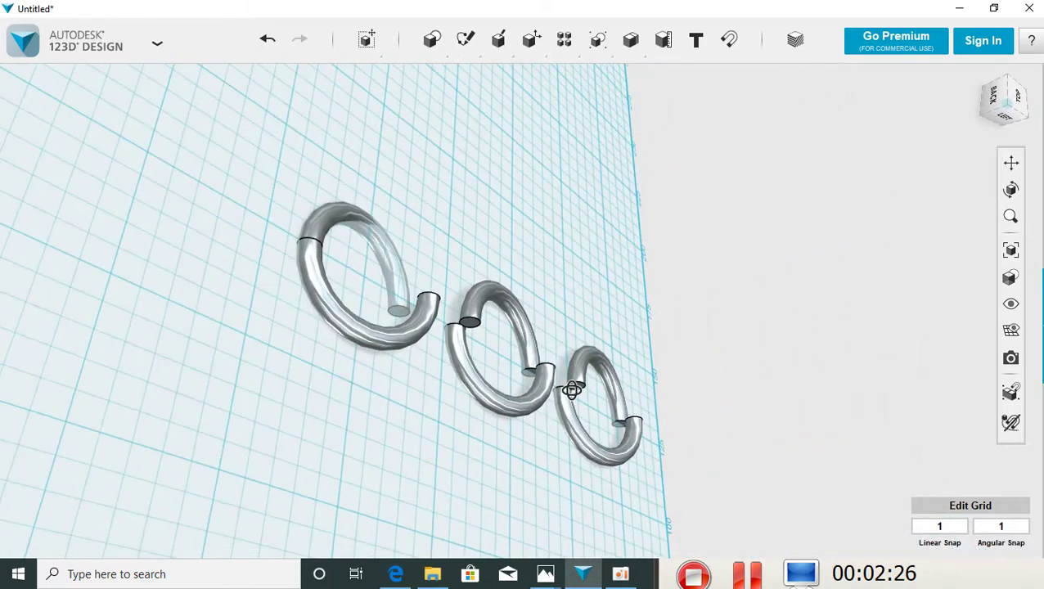
- Snap the middle ring's upper half onto the left ring
{"action": "left_click", "coordinate": [729, 41]}
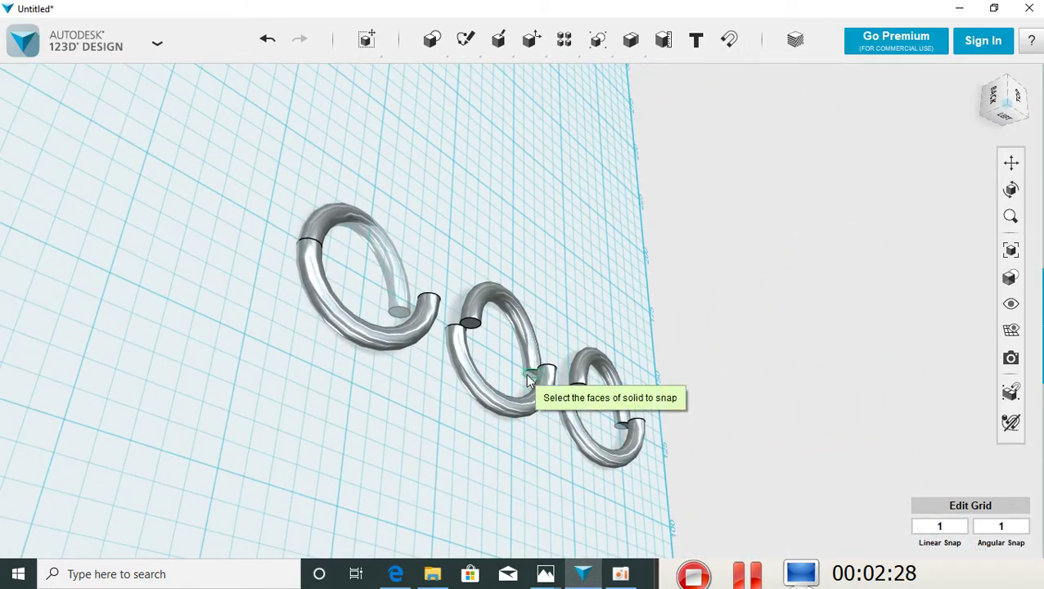
{"action": "right_click_drag", "start_coordinate": [518, 224], "coordinate": [497, 316]}
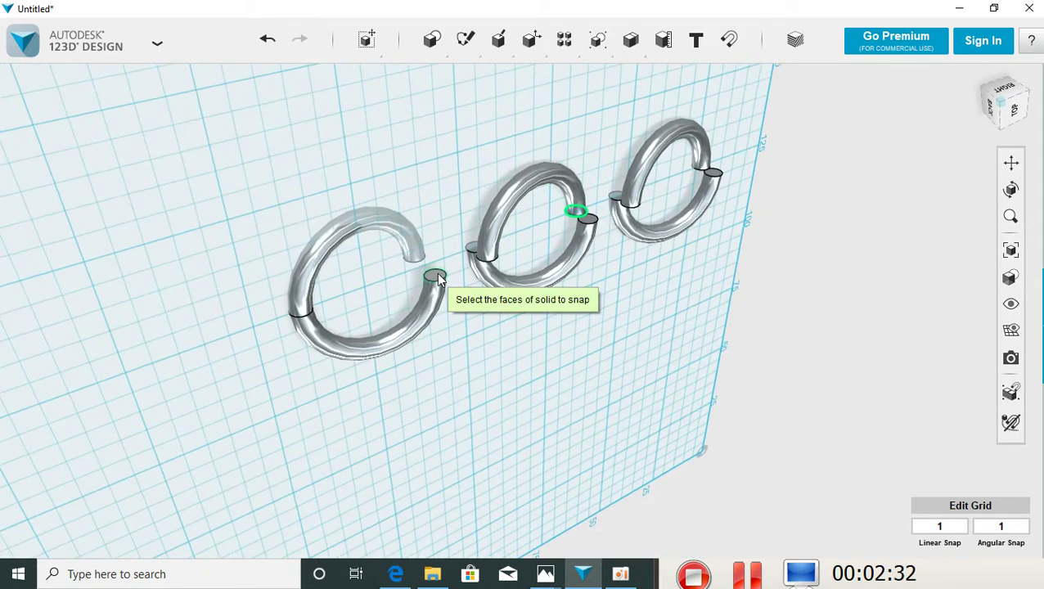
{"action": "left_click", "coordinate": [436, 272]}
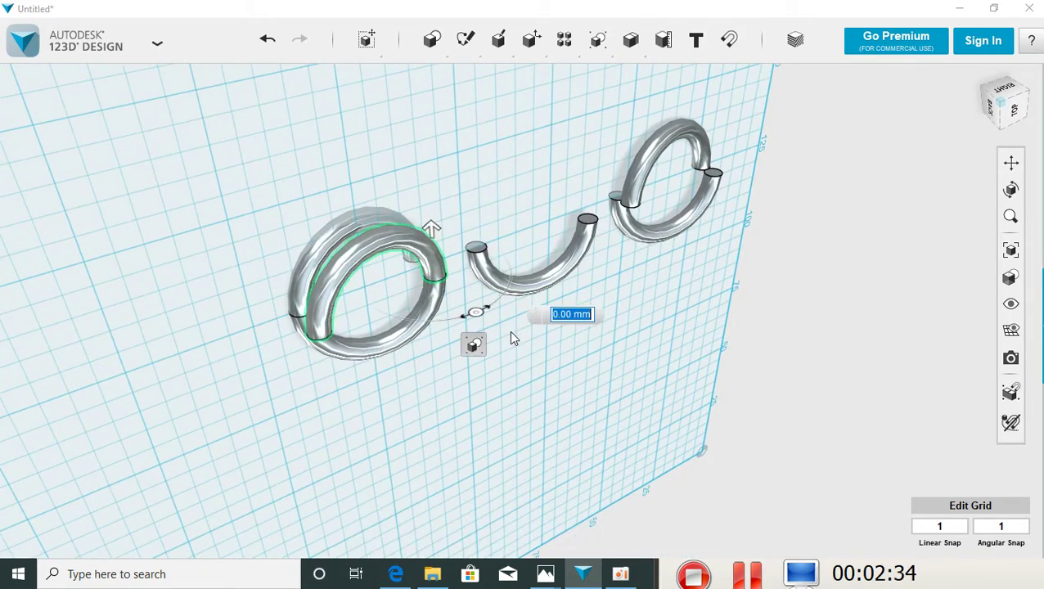
{"action": "right_click_drag", "start_coordinate": [511, 333], "coordinate": [559, 336]}
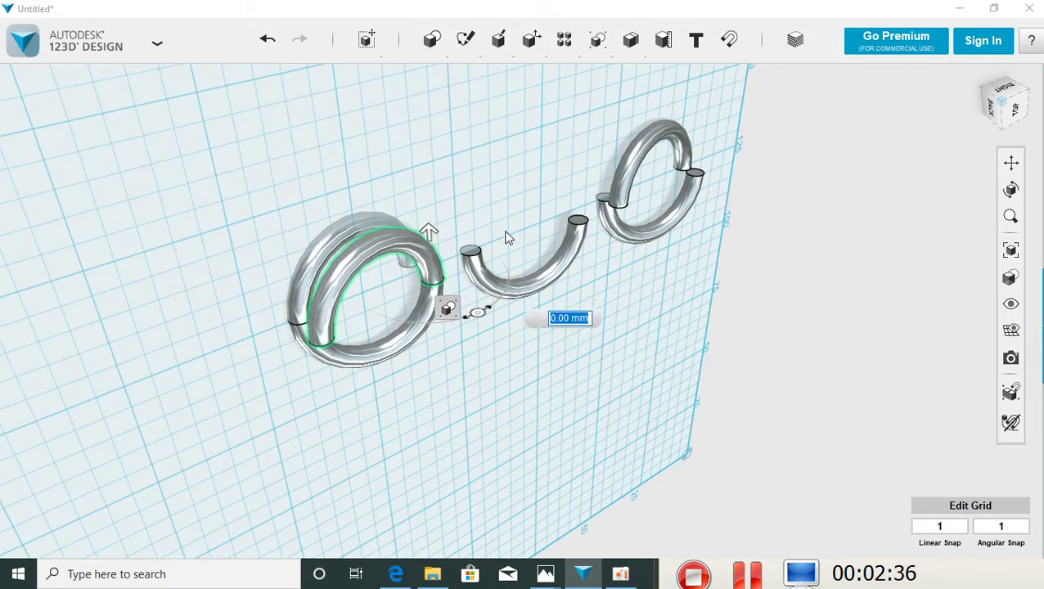
{"action": "left_click", "coordinate": [483, 201]}
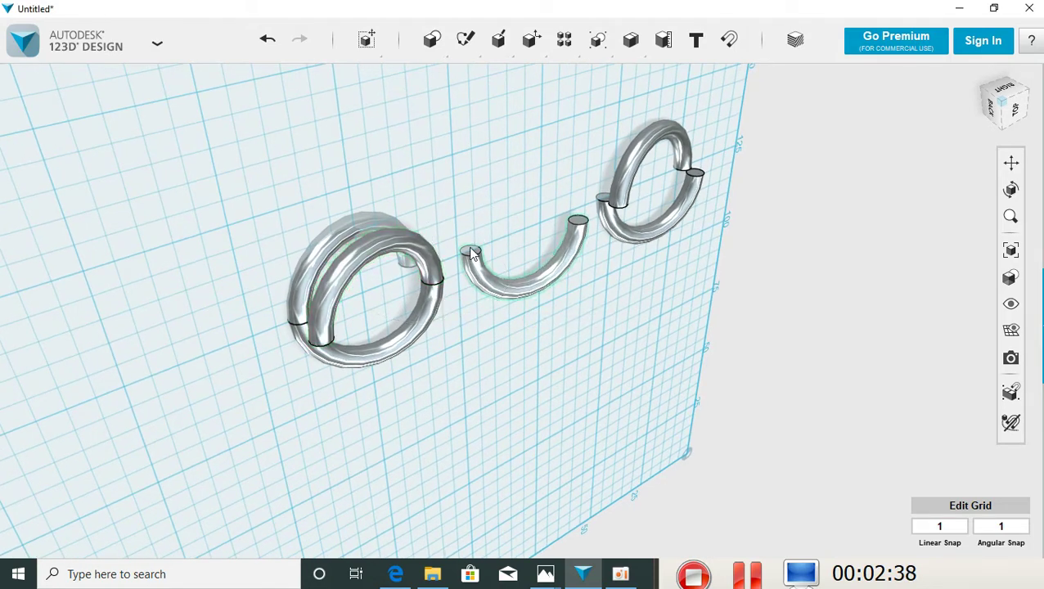
{"action": "right_click_drag", "start_coordinate": [480, 219], "coordinate": [459, 237]}
- Snap the U piece's left end face onto the ring's top end
{"action": "left_click", "coordinate": [464, 243]}
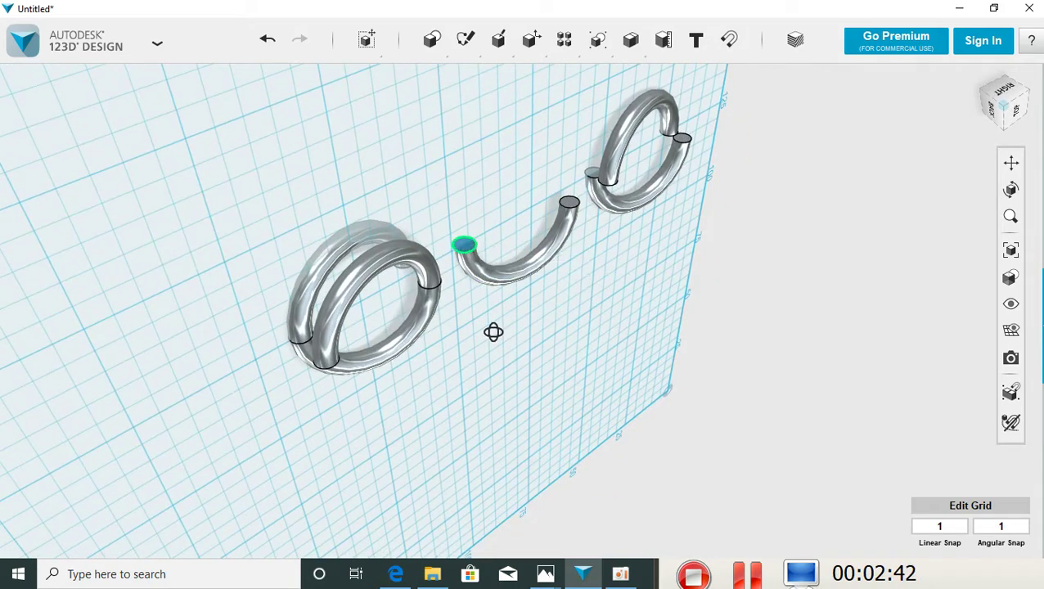
{"action": "right_click_drag", "start_coordinate": [493, 331], "coordinate": [413, 222]}
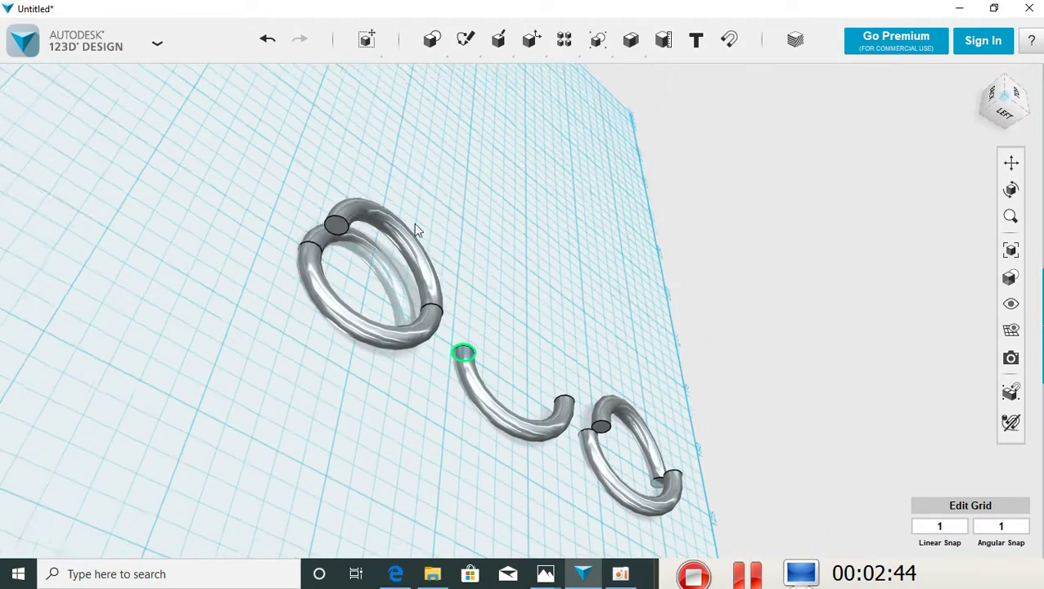
{"action": "left_click", "coordinate": [340, 220]}
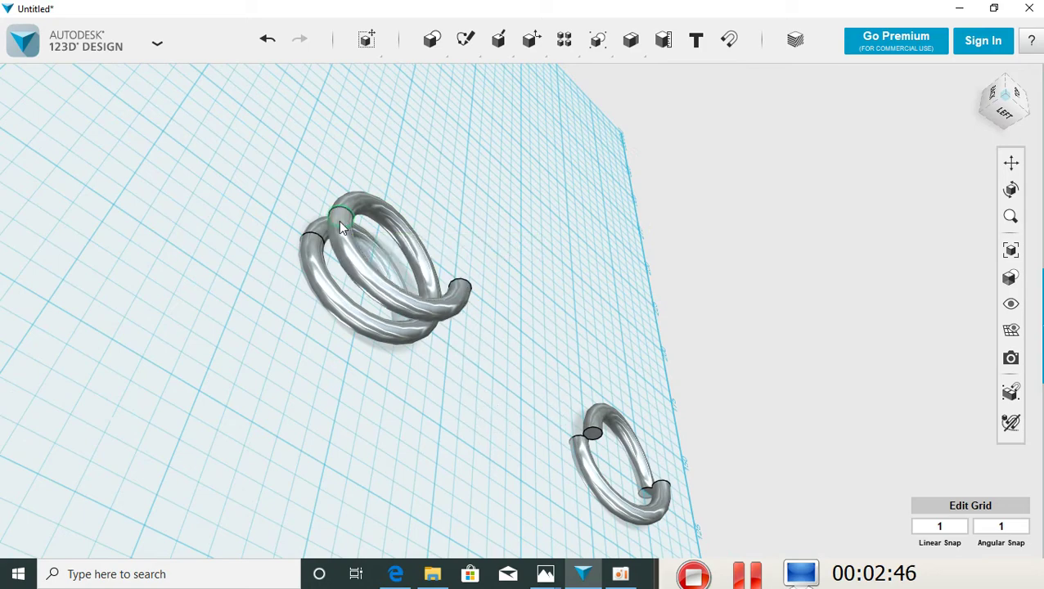
{"action": "right_click_drag", "start_coordinate": [557, 226], "coordinate": [517, 258]}
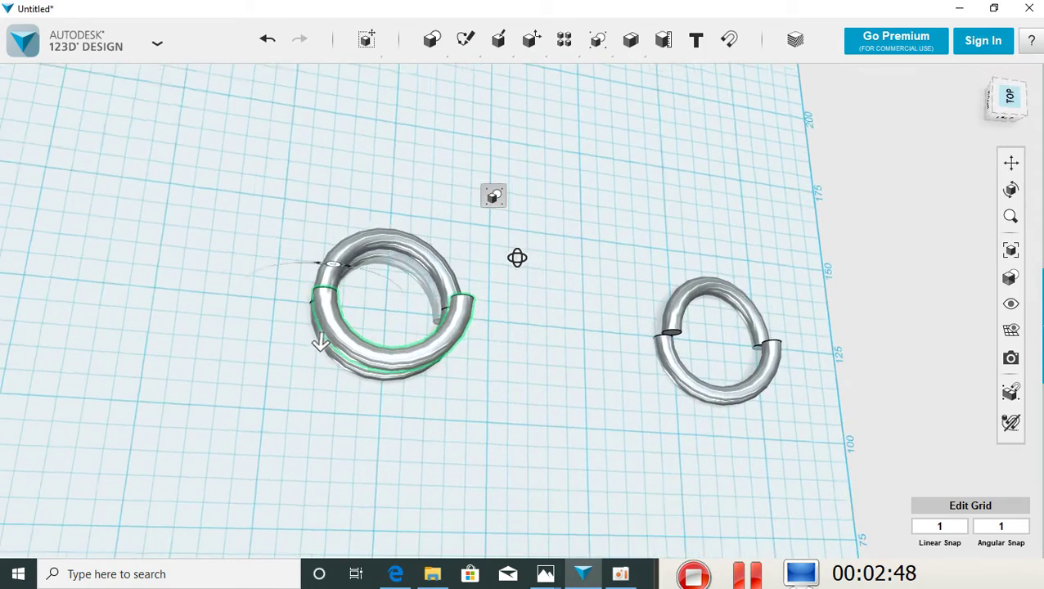
{"action": "left_click", "coordinate": [573, 247]}
{"action": "mouse_move", "coordinate": [596, 239]}
{"action": "right_mouse_down"}
{"action": "mouse_move", "coordinate": [581, 247]}
{"action": "mouse_move", "coordinate": [580, 209]}
{"action": "mouse_move", "coordinate": [591, 221]}
{"action": "mouse_move", "coordinate": [635, 207]}
{"action": "right_mouse_up"}
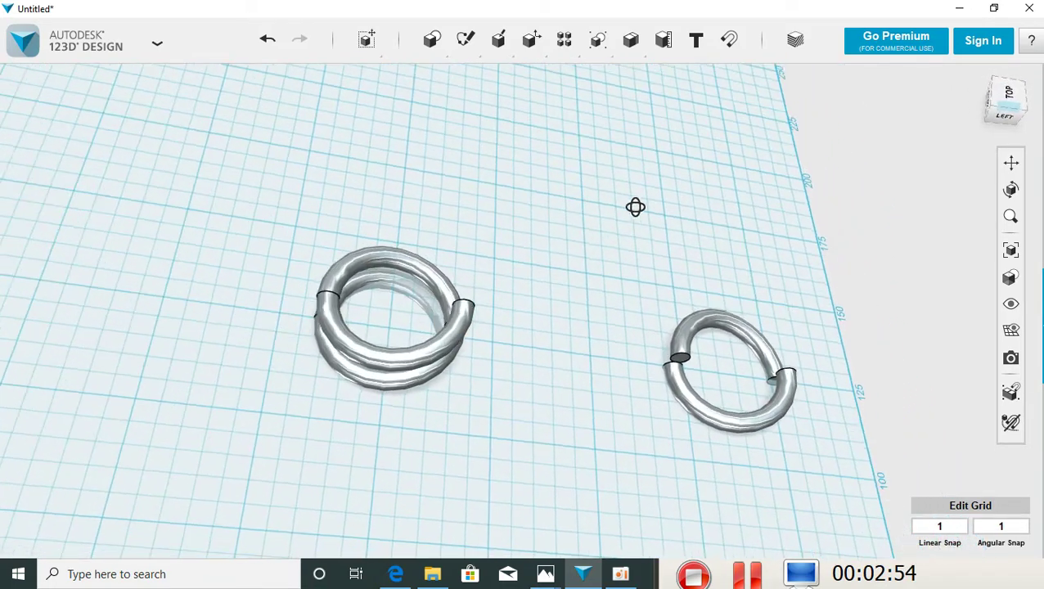
- Snap the right ring's half onto the coil's end, completing three stacked turns
{"action": "left_click", "coordinate": [770, 381]}
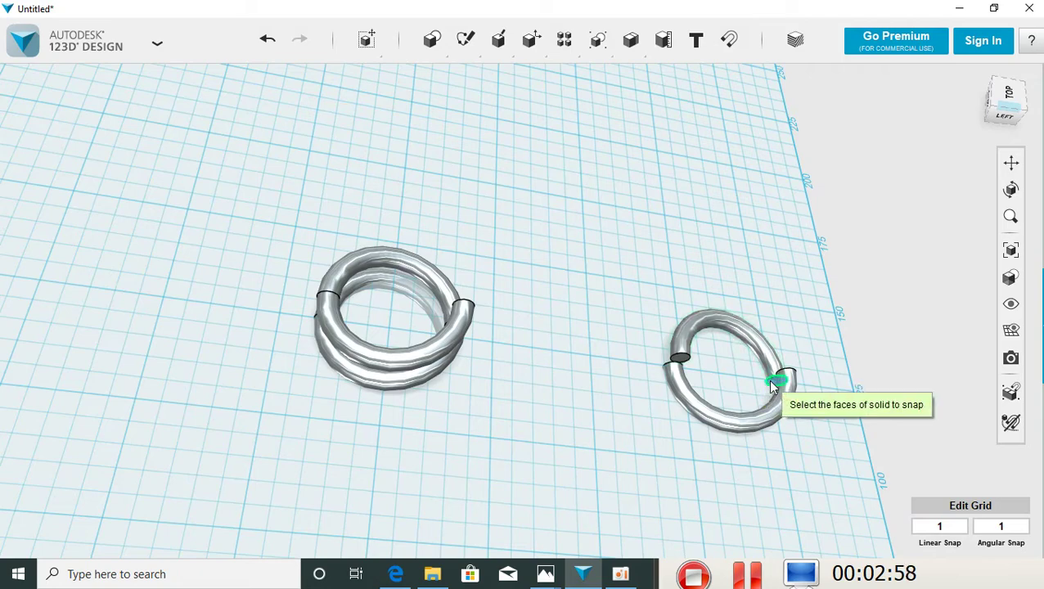
{"action": "mouse_move", "coordinate": [627, 297]}
{"action": "right_mouse_down"}
{"action": "mouse_move", "coordinate": [590, 331]}
{"action": "mouse_move", "coordinate": [585, 387]}
{"action": "mouse_move", "coordinate": [566, 356]}
{"action": "right_mouse_up"}
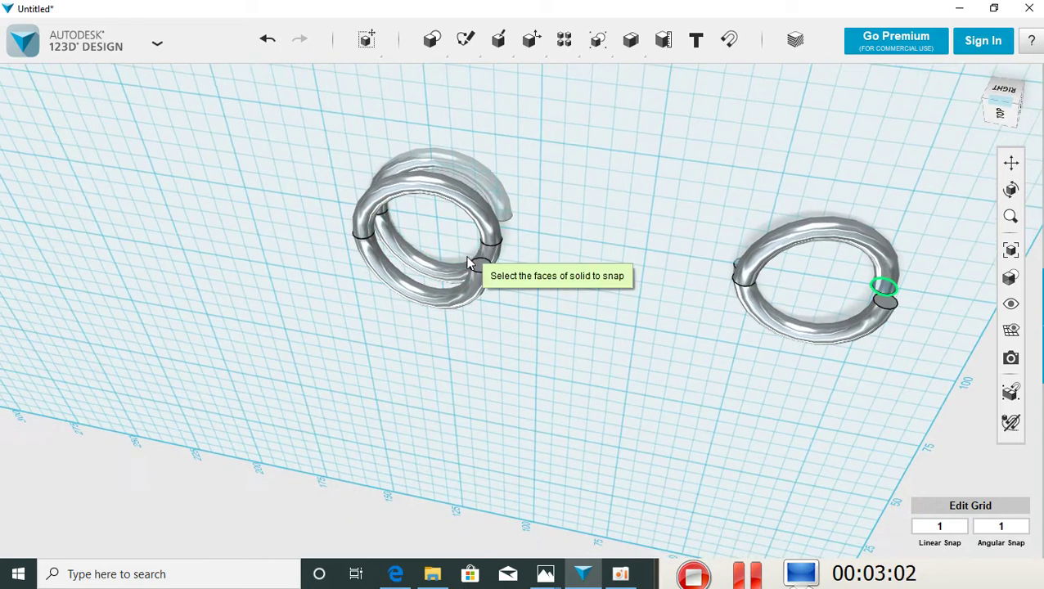
{"action": "left_click", "coordinate": [481, 273]}
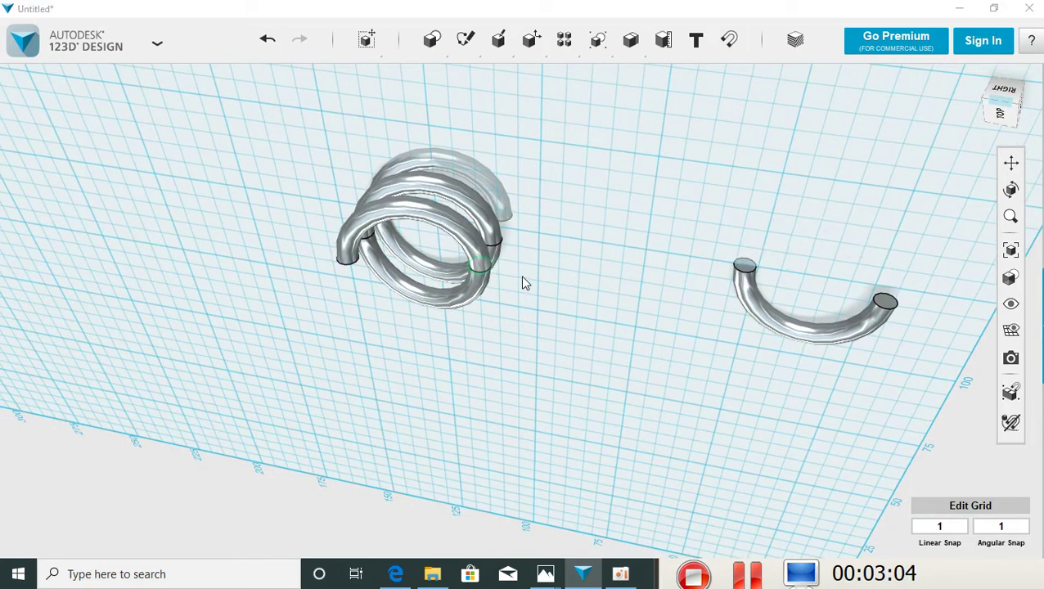
{"action": "right_click_drag", "start_coordinate": [547, 261], "coordinate": [584, 213]}
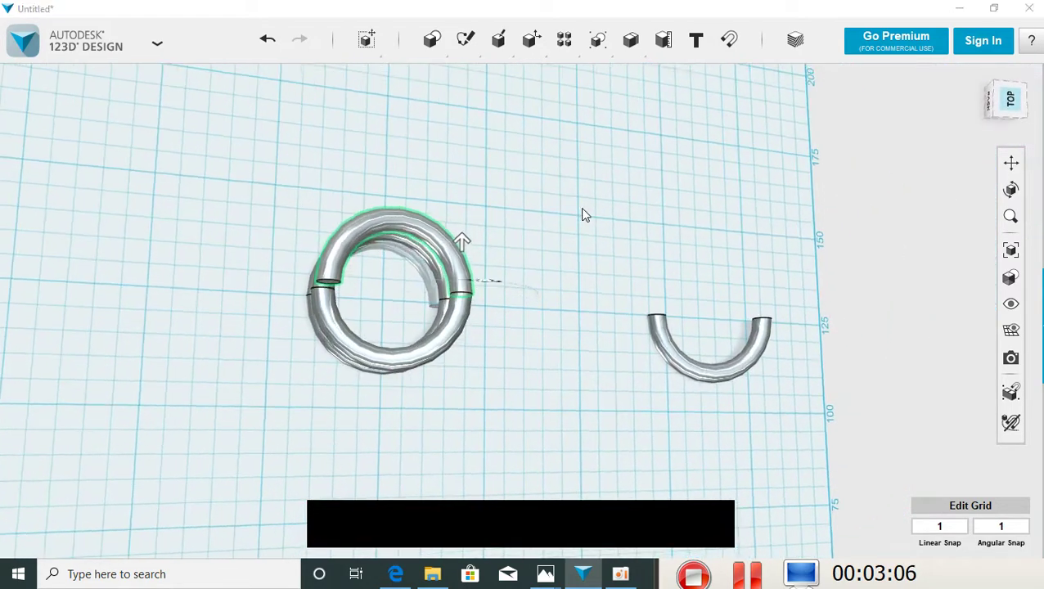
{"action": "left_click", "coordinate": [539, 341]}
{"action": "mouse_move", "coordinate": [538, 340]}
{"action": "right_mouse_down"}
{"action": "mouse_move", "coordinate": [559, 294]}
{"action": "mouse_move", "coordinate": [542, 284]}
{"action": "right_mouse_up"}
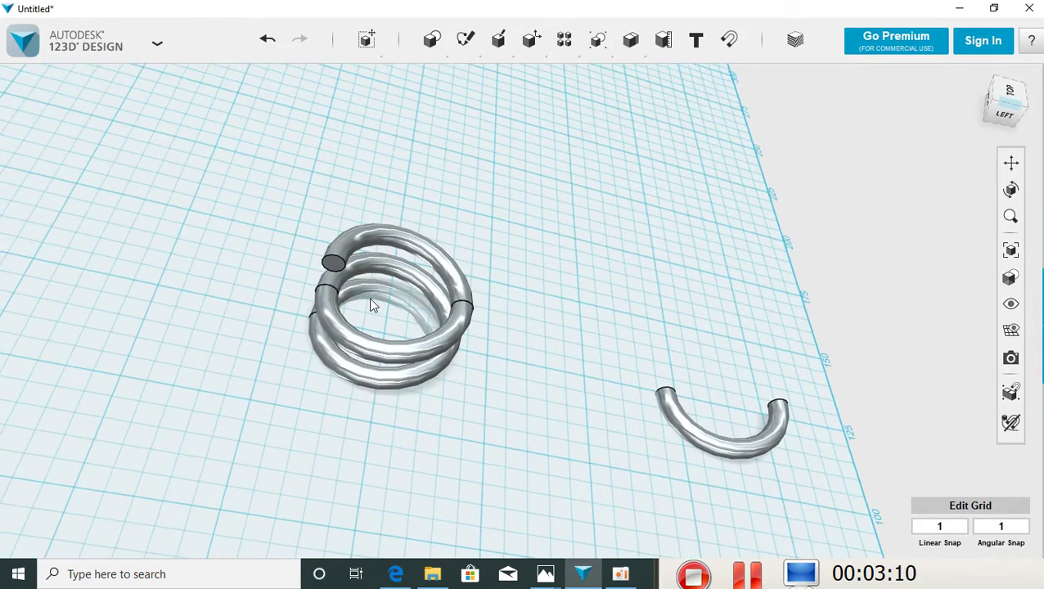
{"action": "mouse_move", "coordinate": [669, 328]}
{"action": "right_mouse_down"}
{"action": "mouse_move", "coordinate": [653, 349]}
{"action": "mouse_move", "coordinate": [665, 415]}
{"action": "right_mouse_up"}
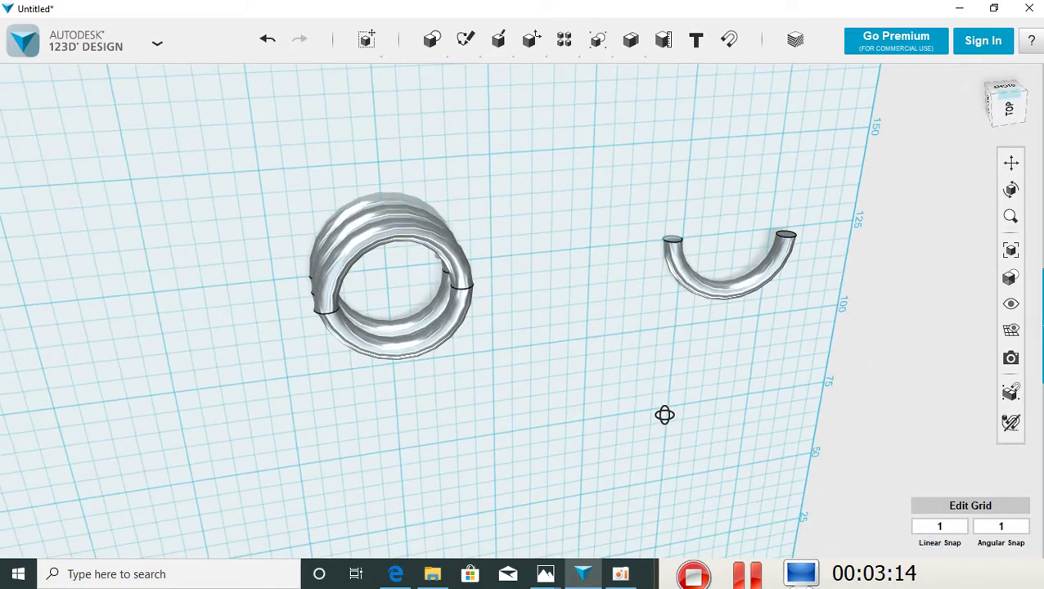
- Pick the loose half-ring's end face and the coil's open end to join
{"action": "left_click", "coordinate": [671, 243]}
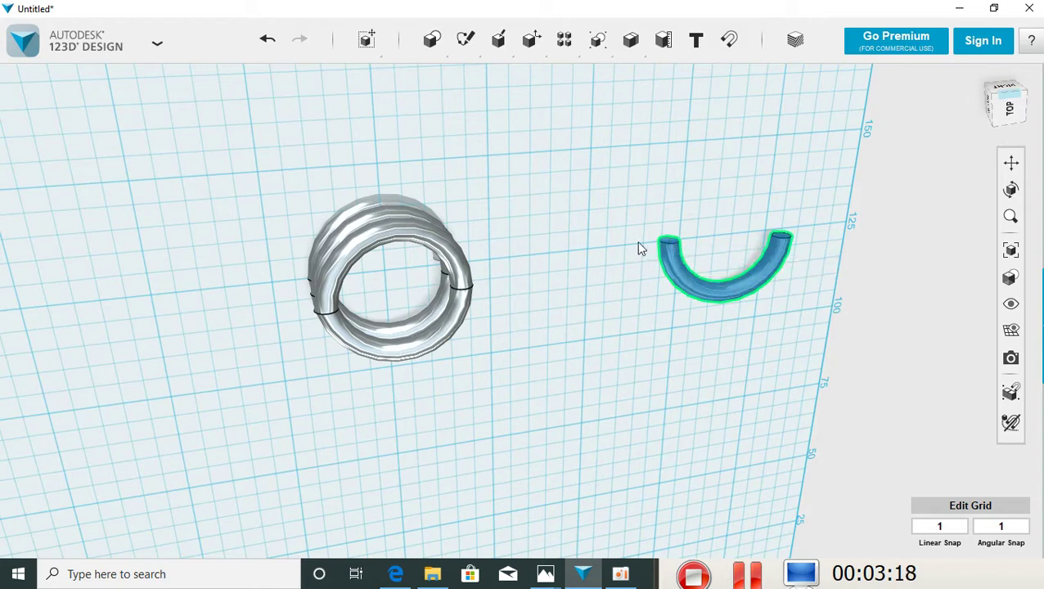
{"action": "mouse_move", "coordinate": [638, 221]}
{"action": "right_mouse_down"}
{"action": "mouse_move", "coordinate": [669, 198]}
{"action": "mouse_move", "coordinate": [651, 123]}
{"action": "mouse_move", "coordinate": [657, 99]}
{"action": "mouse_move", "coordinate": [607, 127]}
{"action": "mouse_move", "coordinate": [394, 196]}
{"action": "right_mouse_up"}
{"action": "left_click", "coordinate": [670, 198]}
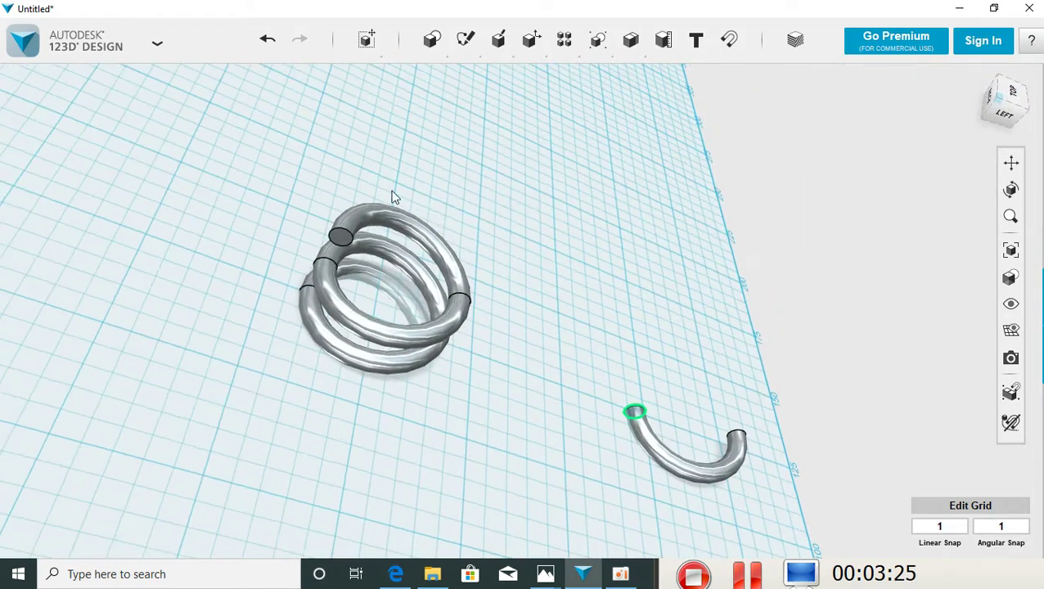
- Attach the half-ring onto the coil's top end to form four turns
{"action": "left_click", "coordinate": [346, 237]}
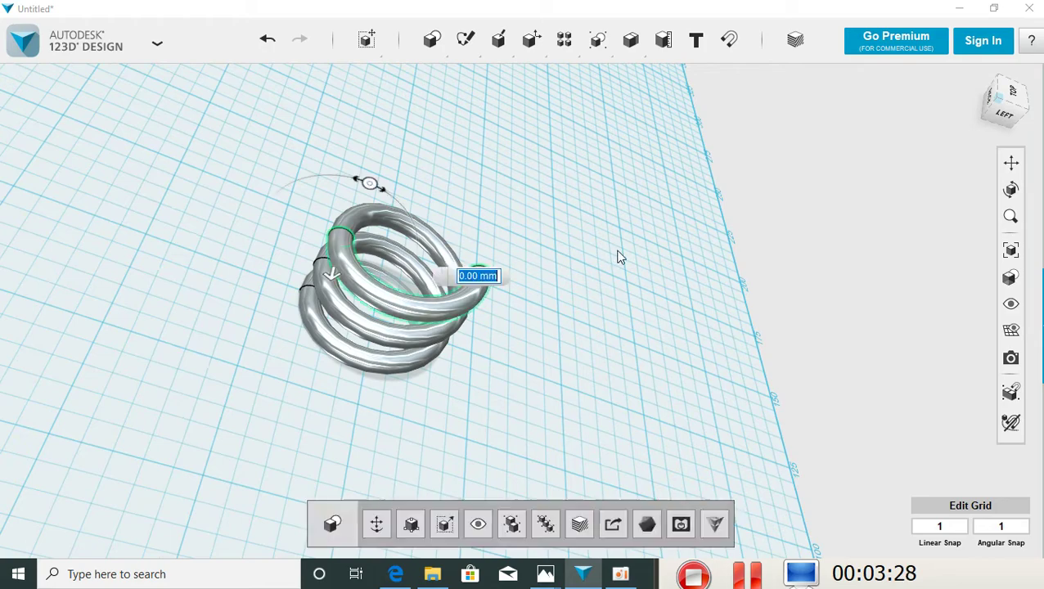
{"action": "mouse_move", "coordinate": [612, 256]}
{"action": "right_mouse_down"}
{"action": "mouse_move", "coordinate": [595, 230]}
{"action": "mouse_move", "coordinate": [627, 261]}
{"action": "right_mouse_up"}
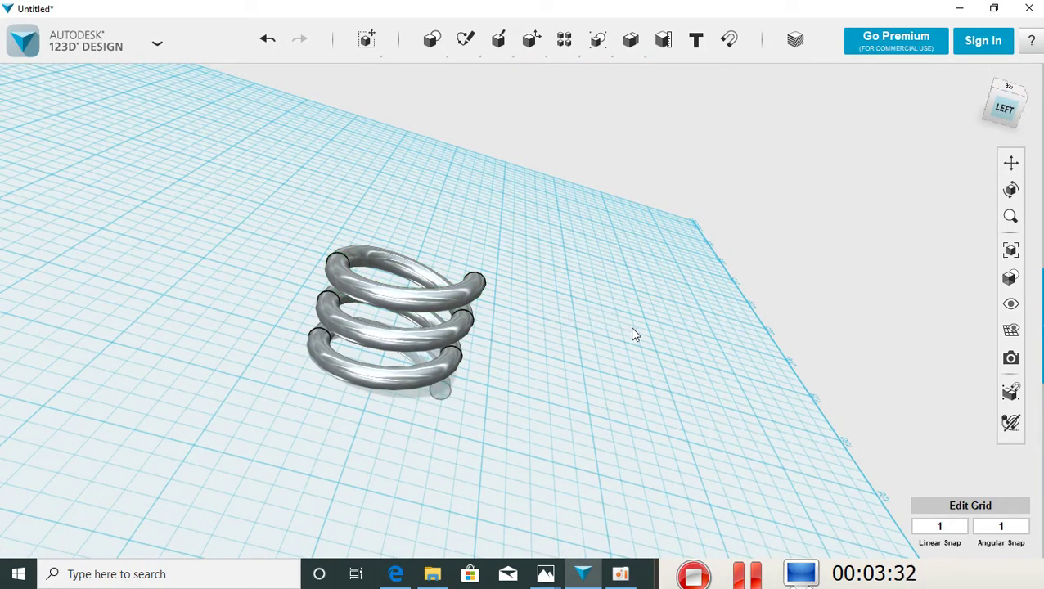
{"action": "mouse_move", "coordinate": [632, 328]}
{"action": "right_mouse_down"}
{"action": "mouse_move", "coordinate": [601, 325]}
{"action": "mouse_move", "coordinate": [602, 376]}
{"action": "mouse_move", "coordinate": [624, 390]}
{"action": "mouse_move", "coordinate": [630, 426]}
{"action": "right_mouse_up"}
- Select the whole coil and move it up 10.00 mm above the grid
{"action": "left_click_drag", "start_coordinate": [320, 426], "coordinate": [542, 139]}
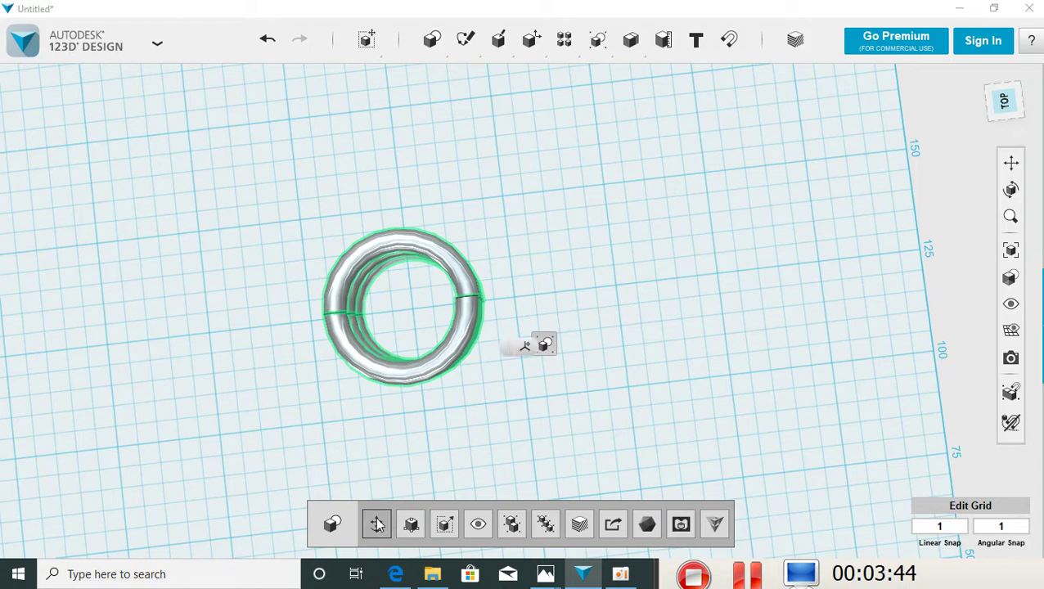
{"action": "left_click", "coordinate": [385, 522]}
{"action": "mouse_move", "coordinate": [478, 425]}
{"action": "right_mouse_down"}
{"action": "mouse_move", "coordinate": [488, 327]}
{"action": "mouse_move", "coordinate": [475, 331]}
{"action": "right_mouse_up"}
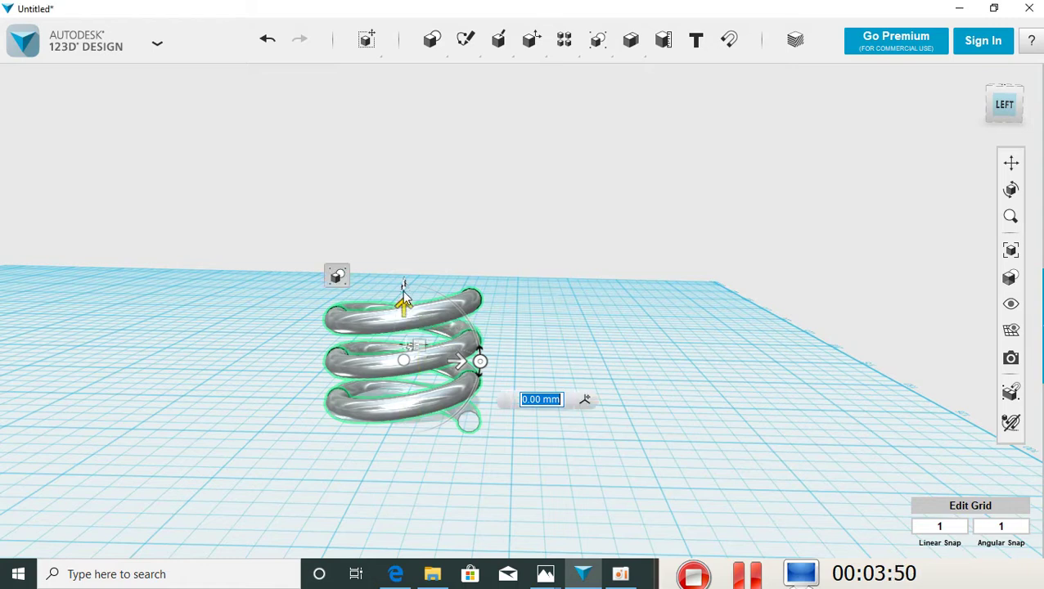
{"action": "left_click_drag", "start_coordinate": [403, 306], "coordinate": [412, 258]}
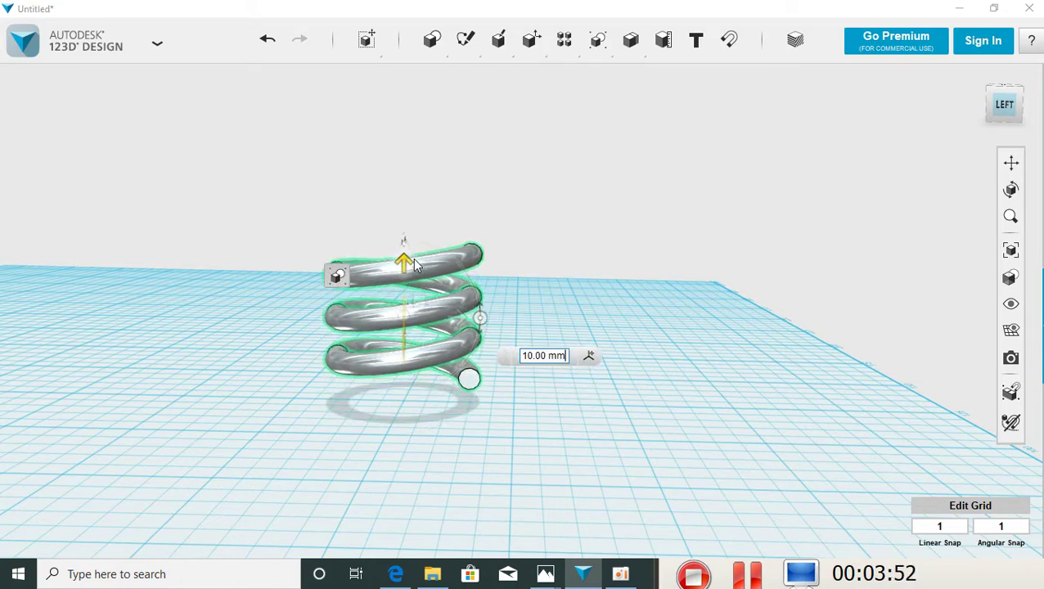
{"action": "left_click", "coordinate": [433, 498]}
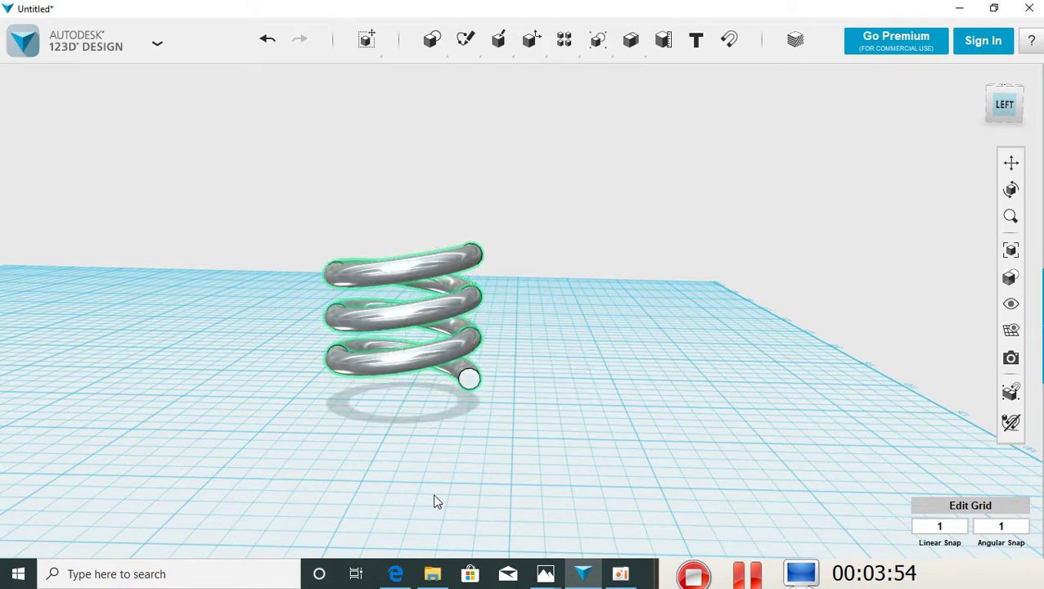
{"action": "mouse_move", "coordinate": [661, 330]}
{"action": "right_mouse_down"}
{"action": "mouse_move", "coordinate": [667, 351]}
{"action": "mouse_move", "coordinate": [622, 329]}
{"action": "mouse_move", "coordinate": [552, 344]}
{"action": "mouse_move", "coordinate": [611, 357]}
{"action": "mouse_move", "coordinate": [630, 324]}
{"action": "mouse_move", "coordinate": [627, 292]}
{"action": "mouse_move", "coordinate": [662, 326]}
{"action": "mouse_move", "coordinate": [651, 357]}
{"action": "mouse_move", "coordinate": [566, 371]}
{"action": "mouse_move", "coordinate": [669, 361]}
{"action": "mouse_move", "coordinate": [667, 312]}
{"action": "mouse_move", "coordinate": [655, 295]}
{"action": "mouse_move", "coordinate": [657, 319]}
{"action": "mouse_move", "coordinate": [610, 338]}
{"action": "mouse_move", "coordinate": [628, 372]}
{"action": "mouse_move", "coordinate": [619, 292]}
{"action": "right_mouse_up"}
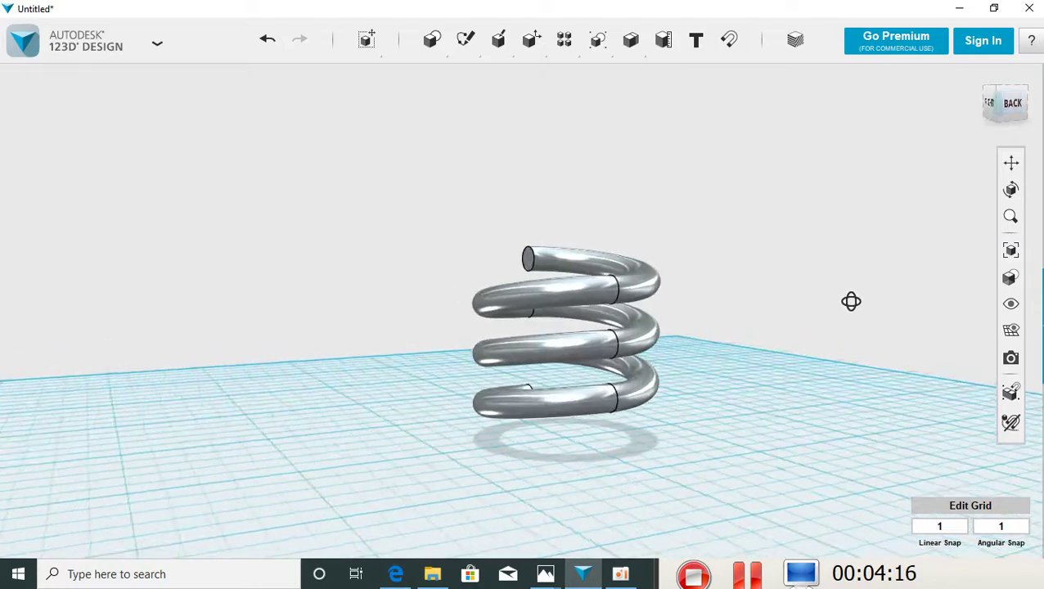
{"action": "mouse_move", "coordinate": [842, 329]}
{"action": "right_mouse_down"}
{"action": "mouse_move", "coordinate": [744, 338]}
{"action": "mouse_move", "coordinate": [713, 317]}
{"action": "mouse_move", "coordinate": [720, 282]}
{"action": "mouse_move", "coordinate": [734, 316]}
{"action": "mouse_move", "coordinate": [758, 326]}
{"action": "mouse_move", "coordinate": [817, 318]}
{"action": "mouse_move", "coordinate": [788, 326]}
{"action": "mouse_move", "coordinate": [792, 299]}
{"action": "mouse_move", "coordinate": [808, 326]}
{"action": "mouse_move", "coordinate": [725, 342]}
{"action": "mouse_move", "coordinate": [761, 354]}
{"action": "mouse_move", "coordinate": [754, 422]}
{"action": "mouse_move", "coordinate": [758, 361]}
{"action": "mouse_move", "coordinate": [762, 417]}
{"action": "mouse_move", "coordinate": [792, 398]}
{"action": "mouse_move", "coordinate": [819, 304]}
{"action": "mouse_move", "coordinate": [792, 286]}
{"action": "mouse_move", "coordinate": [977, 298]}
{"action": "mouse_move", "coordinate": [820, 345]}
{"action": "mouse_move", "coordinate": [619, 346]}
{"action": "mouse_move", "coordinate": [605, 314]}
{"action": "mouse_move", "coordinate": [620, 293]}
{"action": "mouse_move", "coordinate": [762, 321]}
{"action": "mouse_move", "coordinate": [755, 401]}
{"action": "mouse_move", "coordinate": [786, 355]}
{"action": "mouse_move", "coordinate": [769, 303]}
{"action": "mouse_move", "coordinate": [817, 297]}
{"action": "mouse_move", "coordinate": [641, 386]}
{"action": "mouse_move", "coordinate": [419, 156]}
{"action": "right_mouse_up"}
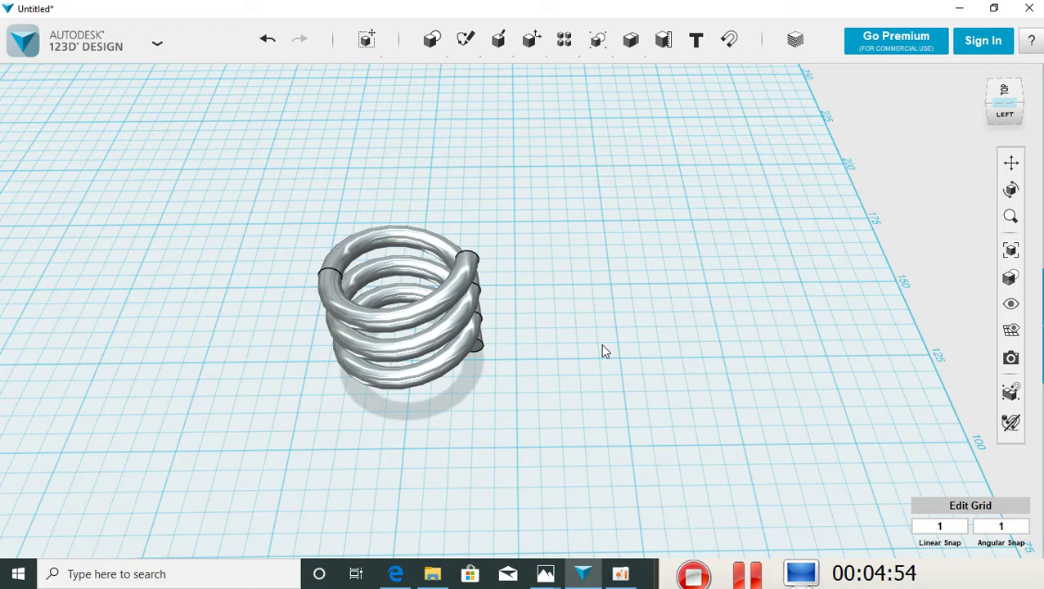
{"action": "mouse_move", "coordinate": [432, 40]}
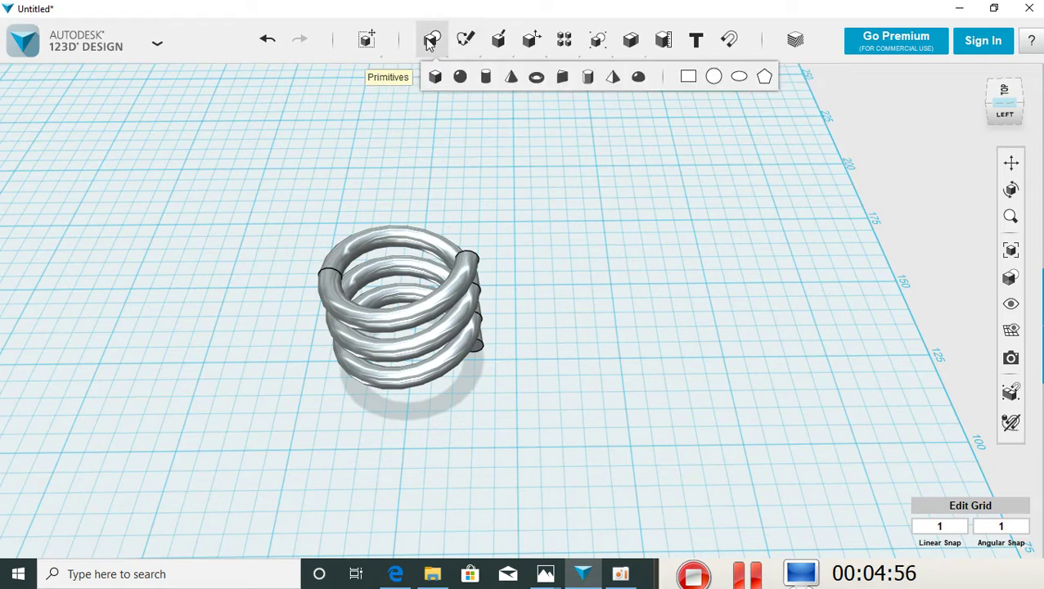
- Place a new torus beside the coil with major radius 15 and minor radius 2.5
{"action": "left_click", "coordinate": [536, 80]}
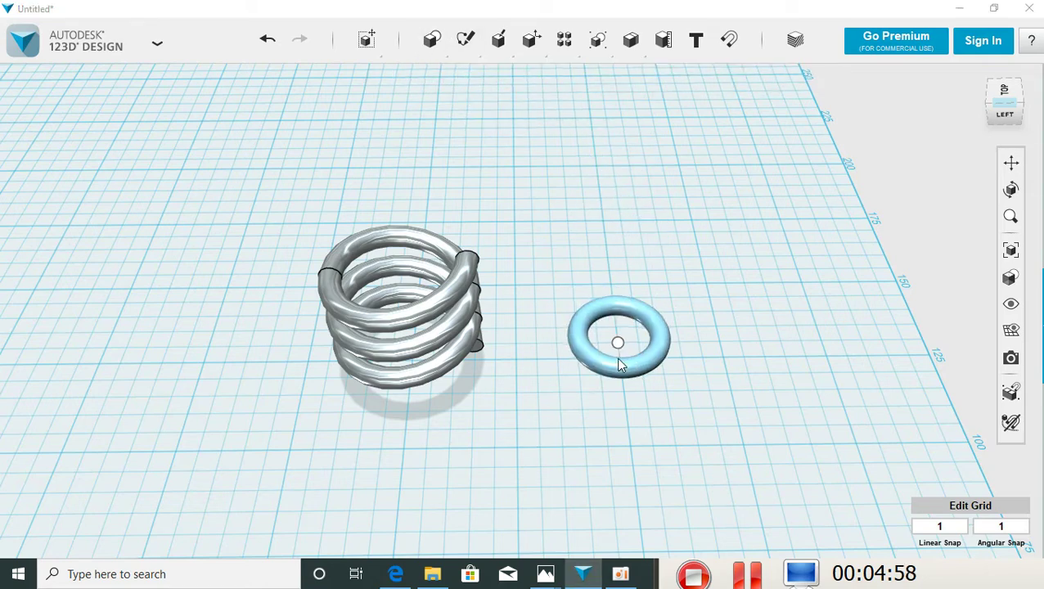
{"action": "left_click", "coordinate": [619, 362]}
{"action": "type", "text": "1"}
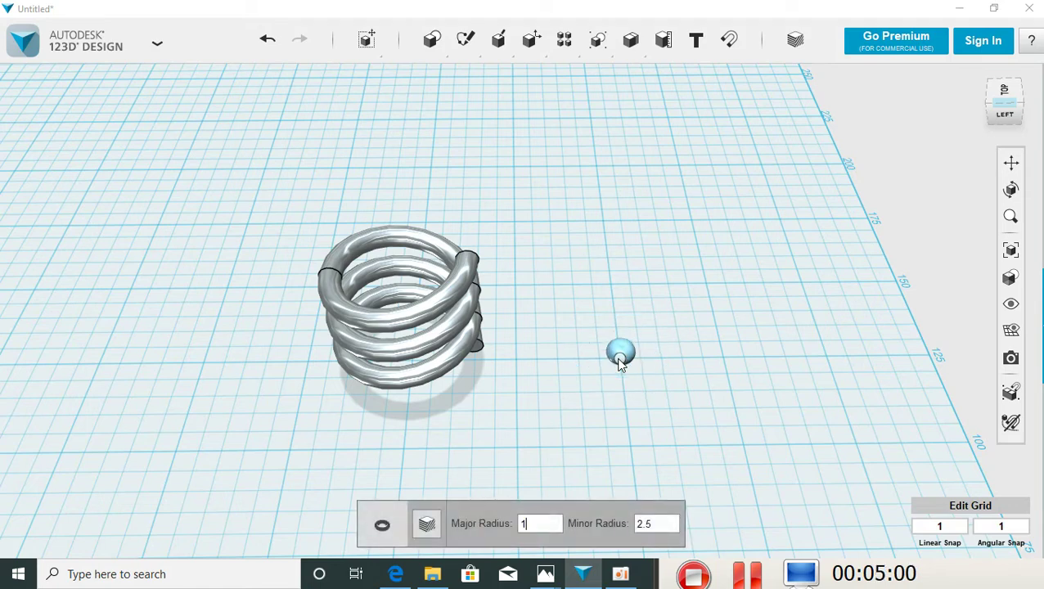
{"action": "type", "text": "5"}
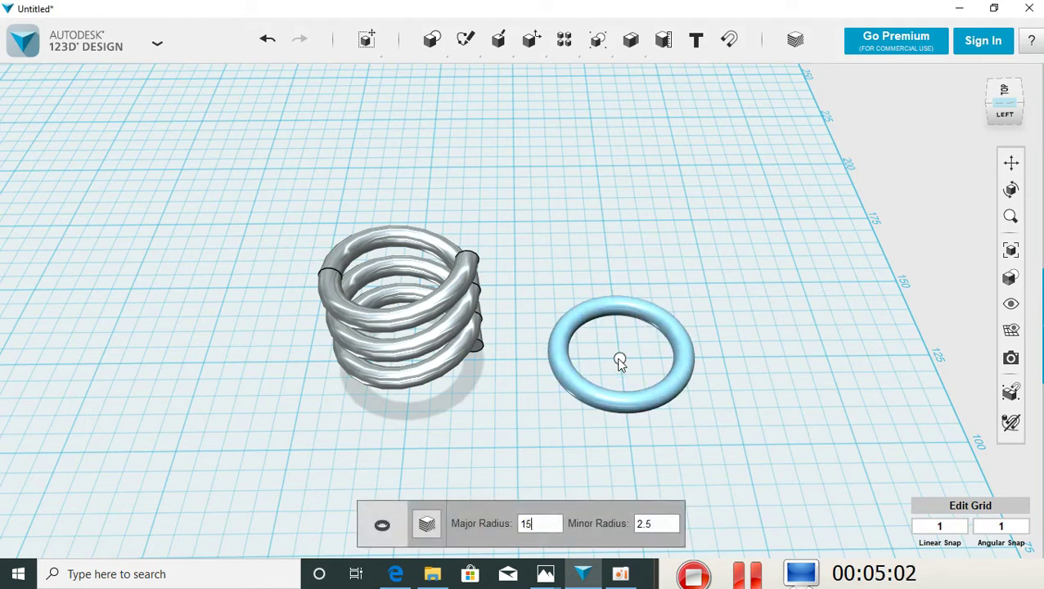
{"action": "key", "text": "Return"}
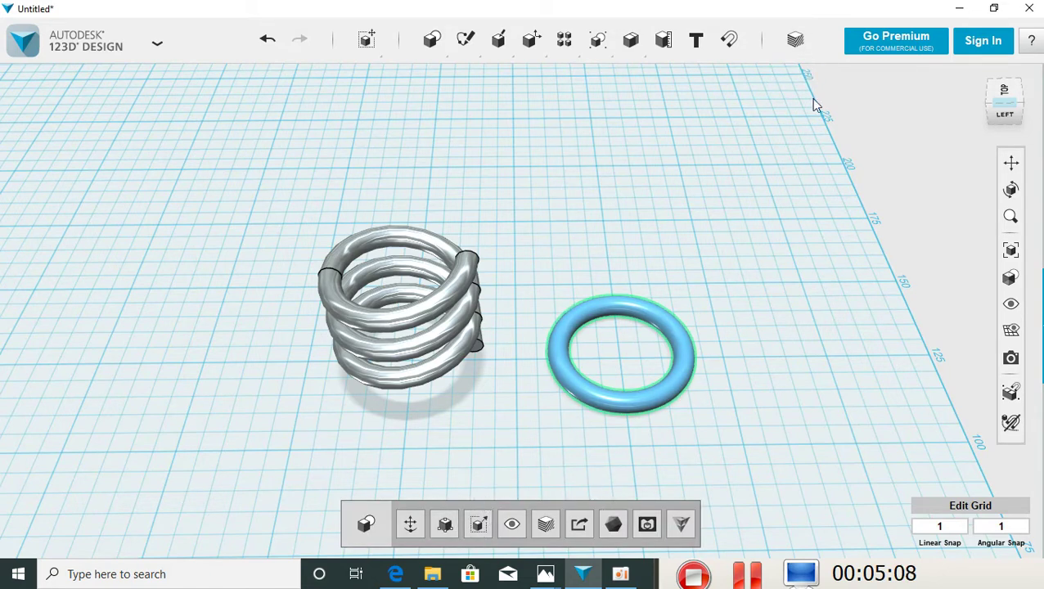
- Apply the Silver material to the new torus, then deselect it
{"action": "left_click", "coordinate": [794, 39]}
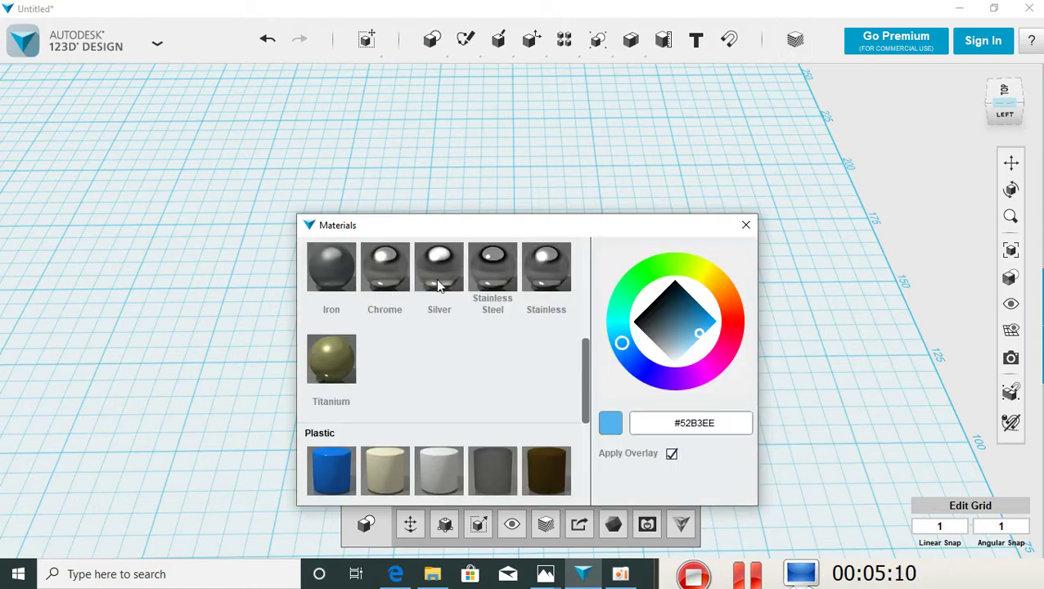
{"action": "left_click", "coordinate": [440, 285]}
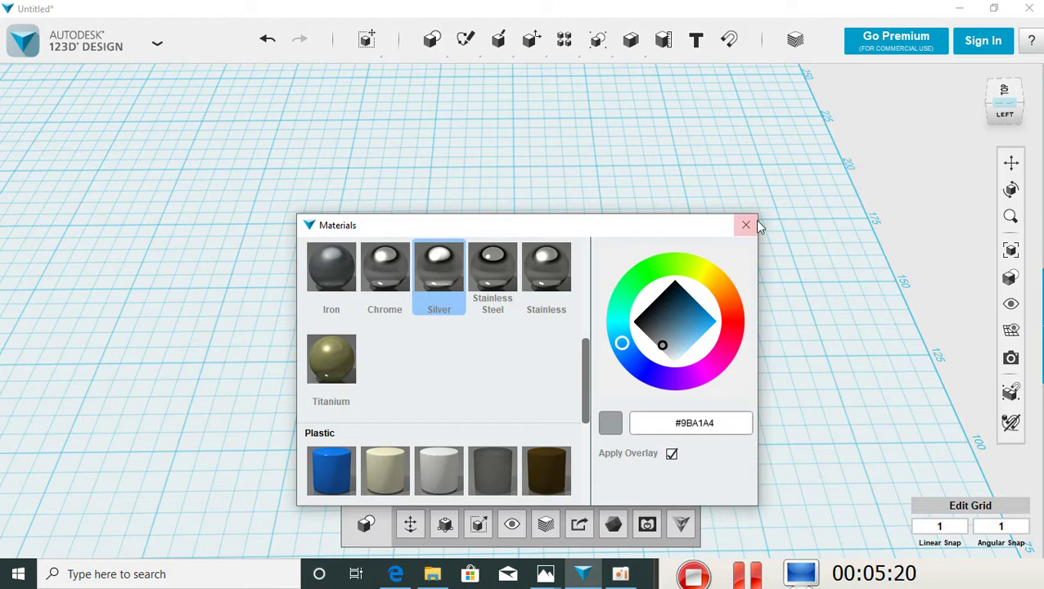
{"action": "left_click", "coordinate": [746, 225]}
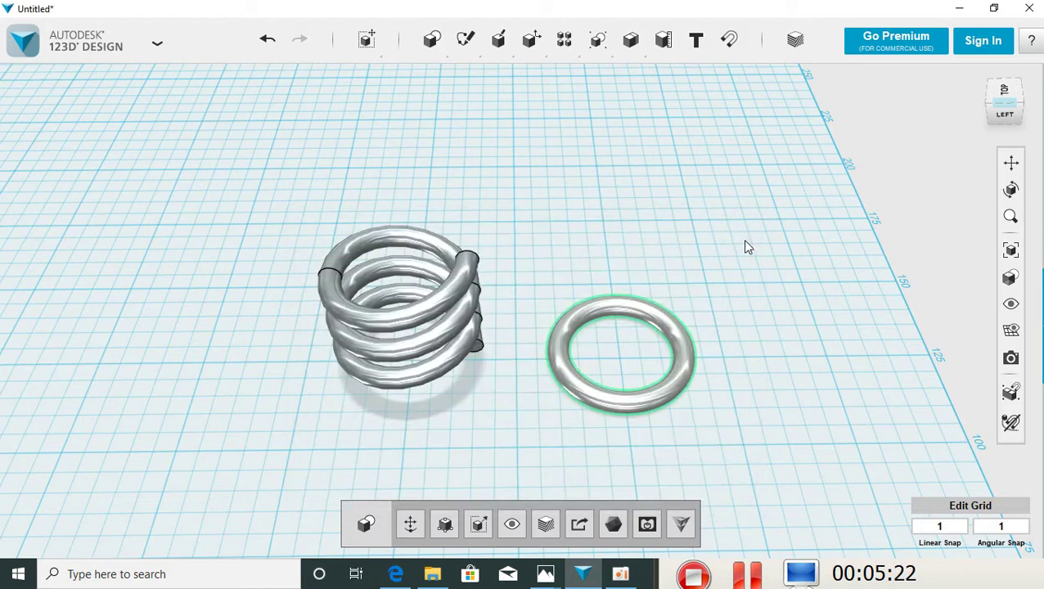
{"action": "left_click", "coordinate": [746, 332]}
- From a top view, sketch a straight line crossing the ring from left to right, undoing the extra segment
{"action": "right_click_drag", "start_coordinate": [754, 332], "coordinate": [745, 378]}
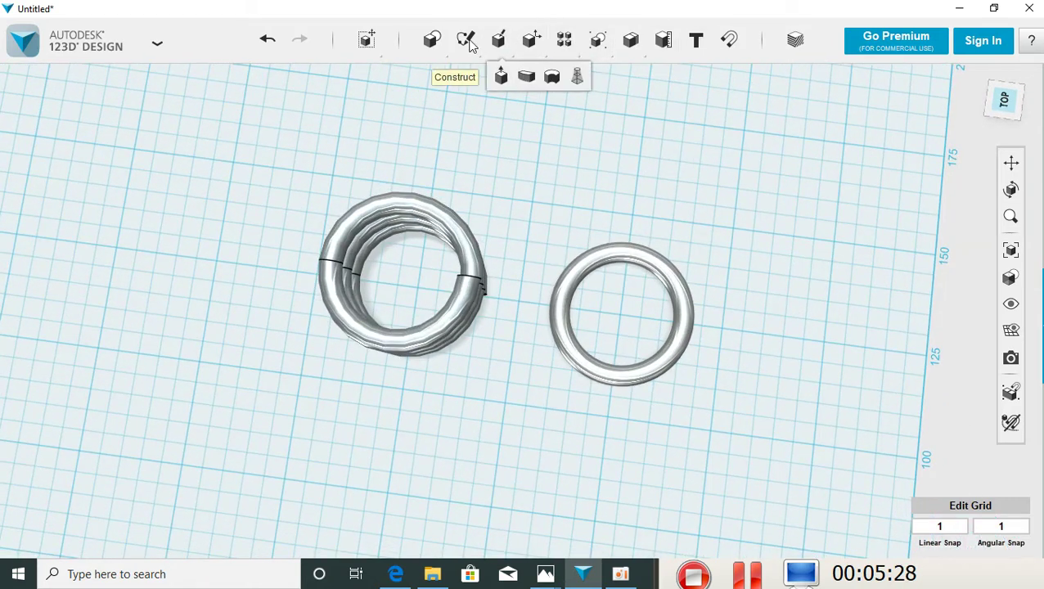
{"action": "mouse_move", "coordinate": [465, 39]}
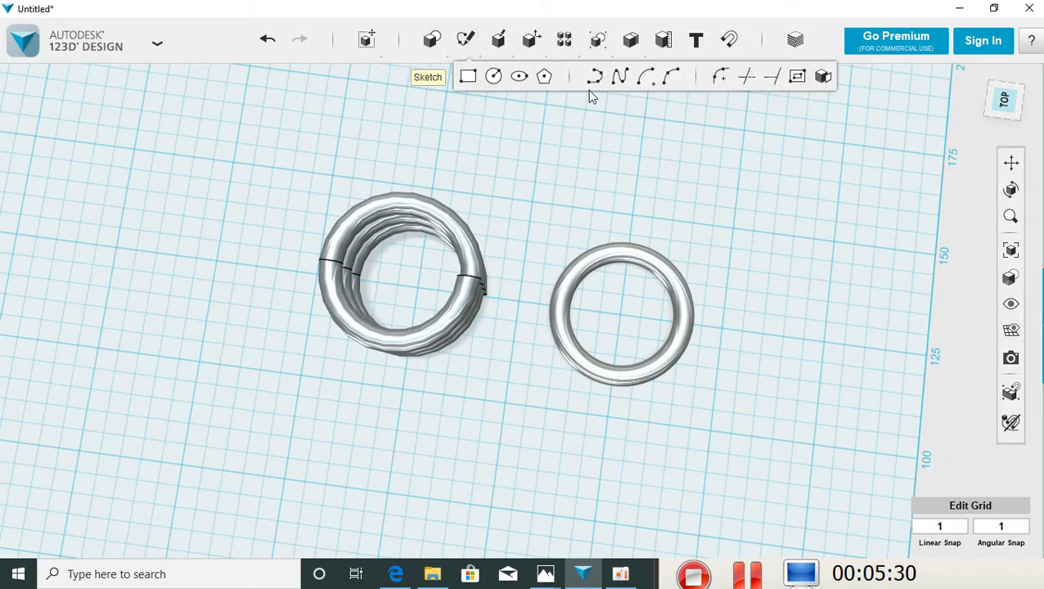
{"action": "key", "text": "Escape"}
{"action": "left_click", "coordinate": [518, 302]}
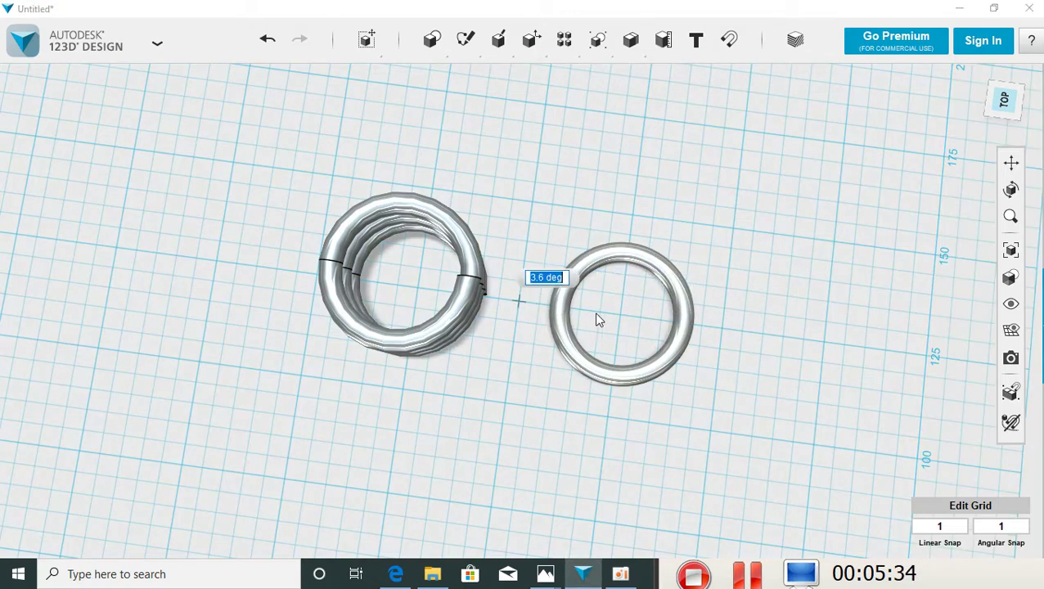
{"action": "left_click", "coordinate": [719, 326]}
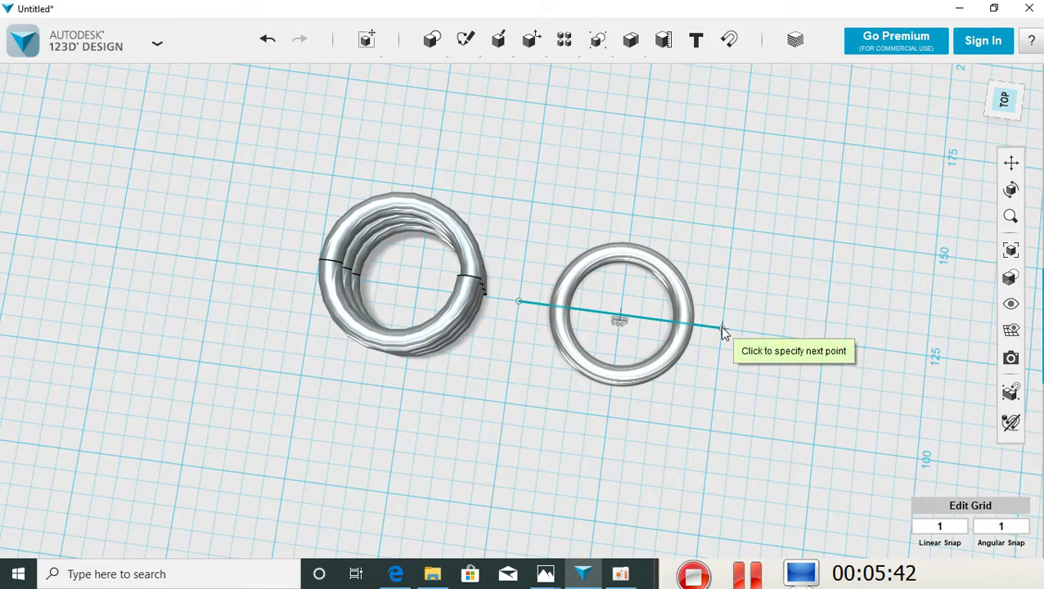
{"action": "left_click", "coordinate": [669, 158]}
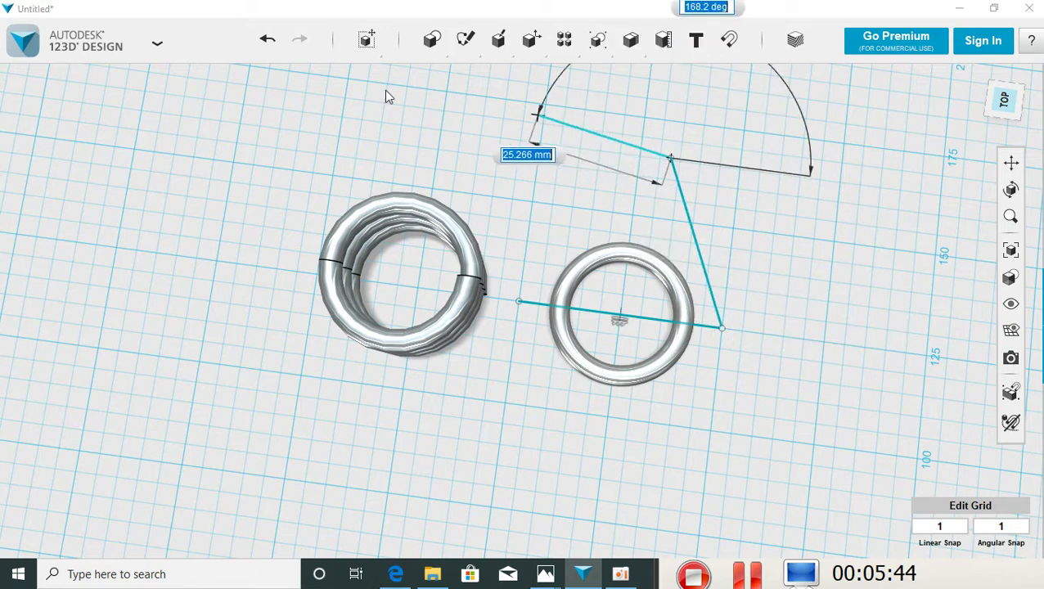
{"action": "left_click", "coordinate": [267, 40]}
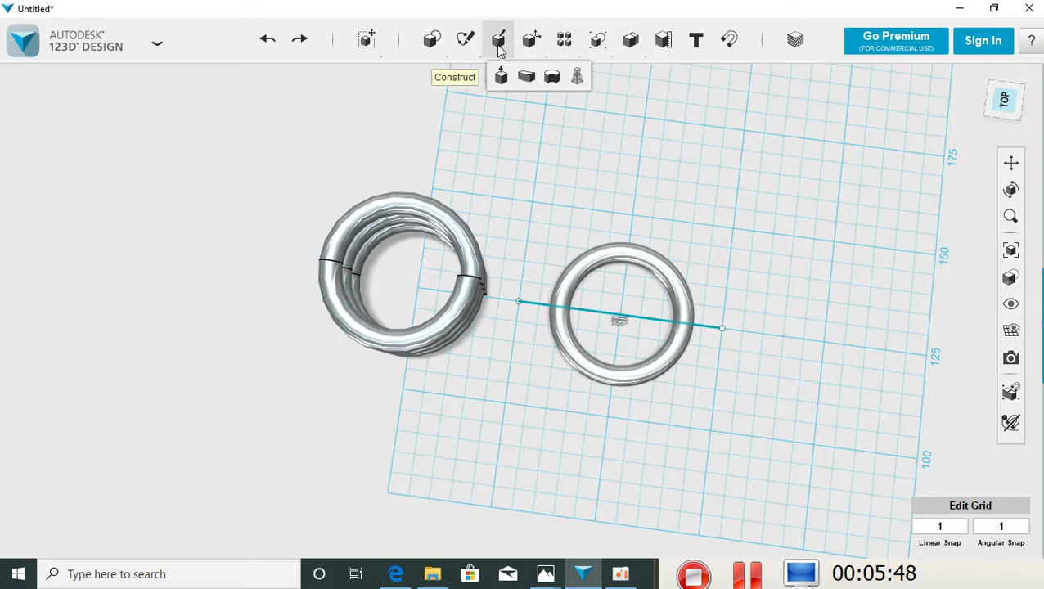
- Split the new ring with Split Solid, using the sketch line as the splitting entity
{"action": "mouse_move", "coordinate": [597, 39]}
{"action": "left_click", "coordinate": [711, 77]}
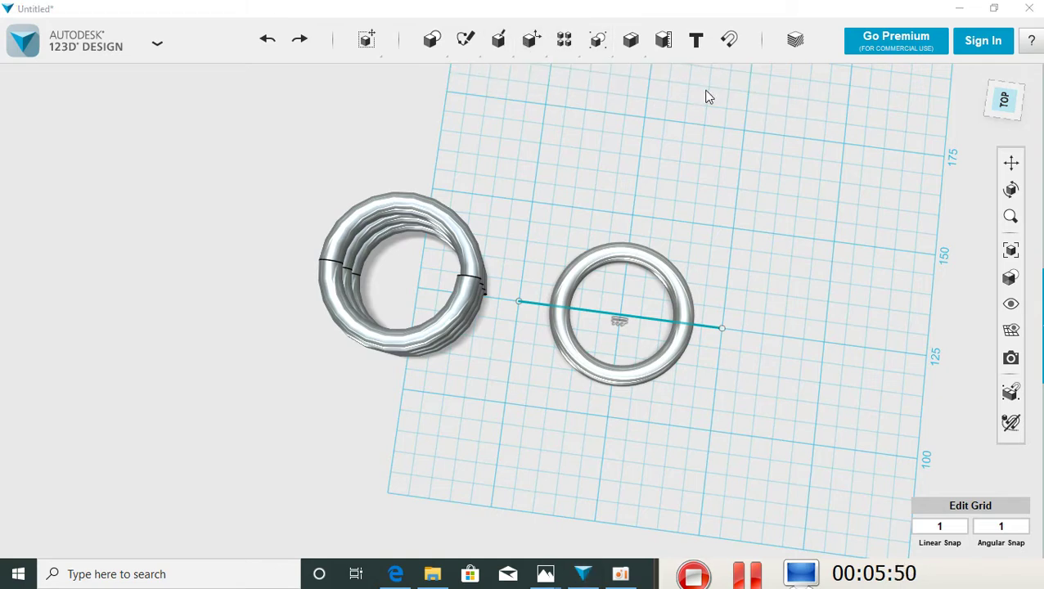
{"action": "left_click", "coordinate": [718, 327]}
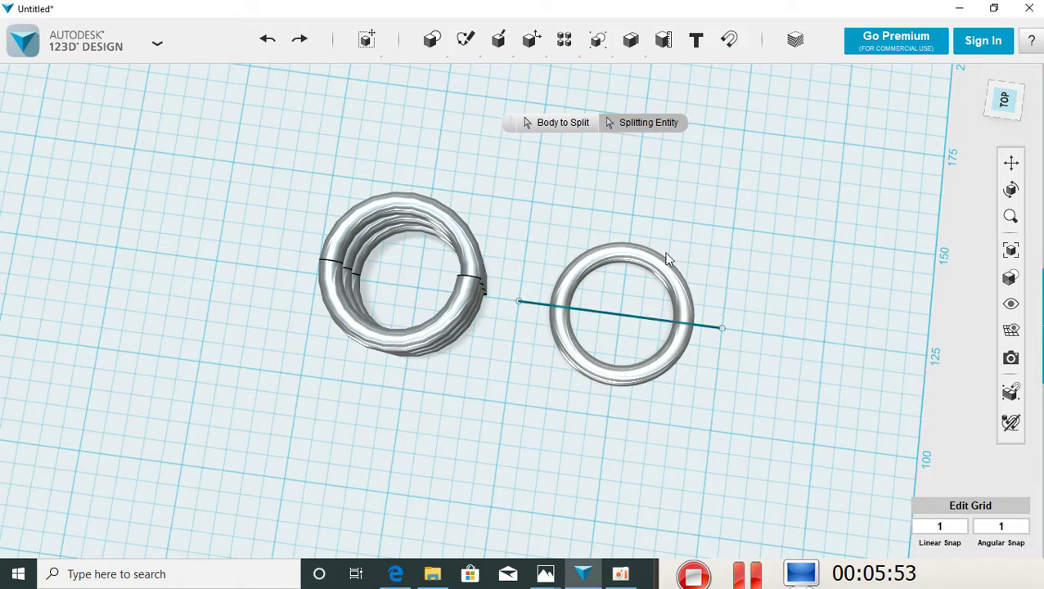
{"action": "left_click", "coordinate": [558, 124]}
{"action": "left_click_drag", "start_coordinate": [513, 368], "coordinate": [540, 270]}
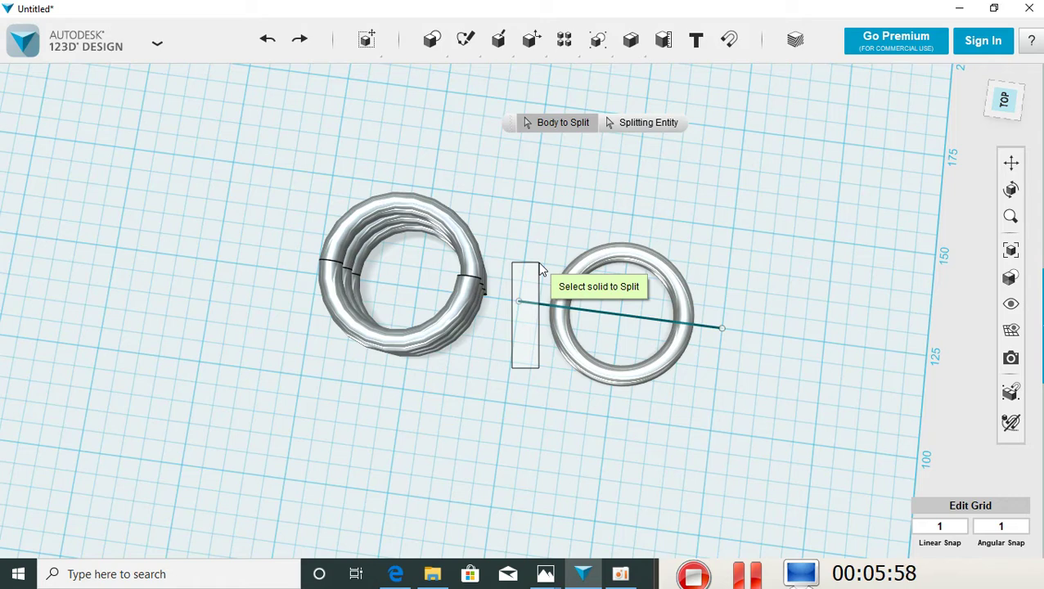
{"action": "mouse_move", "coordinate": [495, 395]}
{"action": "left_mouse_down"}
{"action": "mouse_move", "coordinate": [687, 228]}
{"action": "mouse_move", "coordinate": [718, 226]}
{"action": "left_mouse_up"}
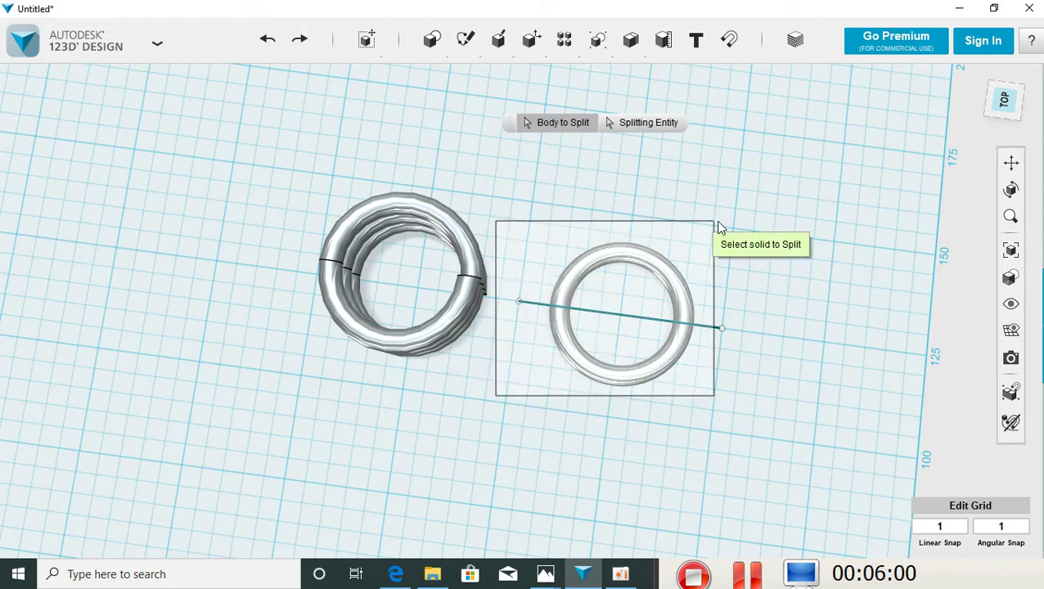
{"action": "left_click", "coordinate": [770, 267]}
{"action": "mouse_move", "coordinate": [766, 277]}
{"action": "right_mouse_down"}
{"action": "mouse_move", "coordinate": [795, 242]}
{"action": "mouse_move", "coordinate": [753, 223]}
{"action": "mouse_move", "coordinate": [756, 194]}
{"action": "right_mouse_up"}
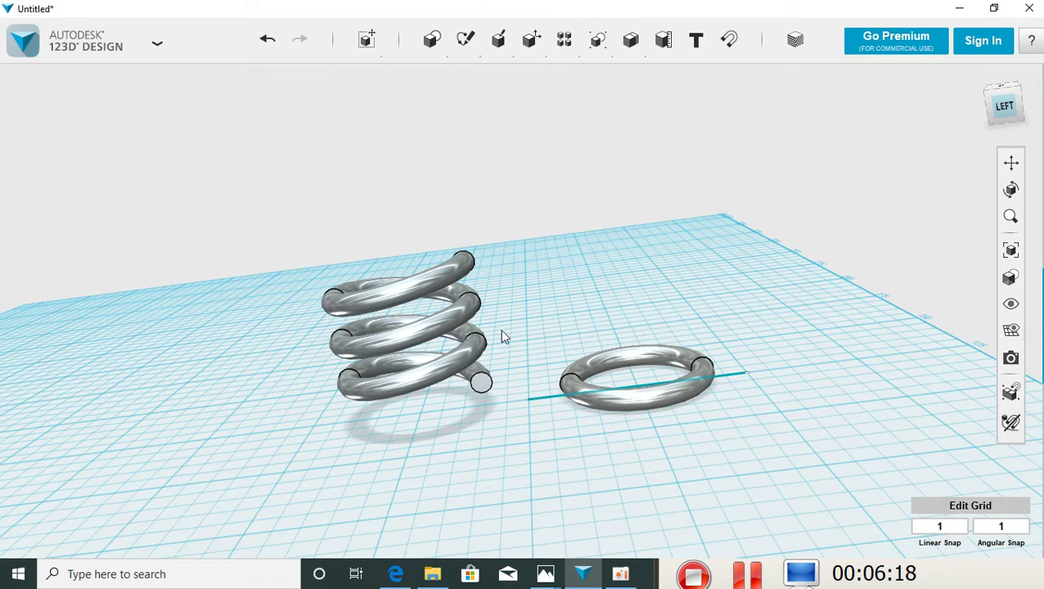
- Rotate the loose ring by 8 degrees with Move/Rotate and confirm the tilt
{"action": "left_click", "coordinate": [618, 355]}
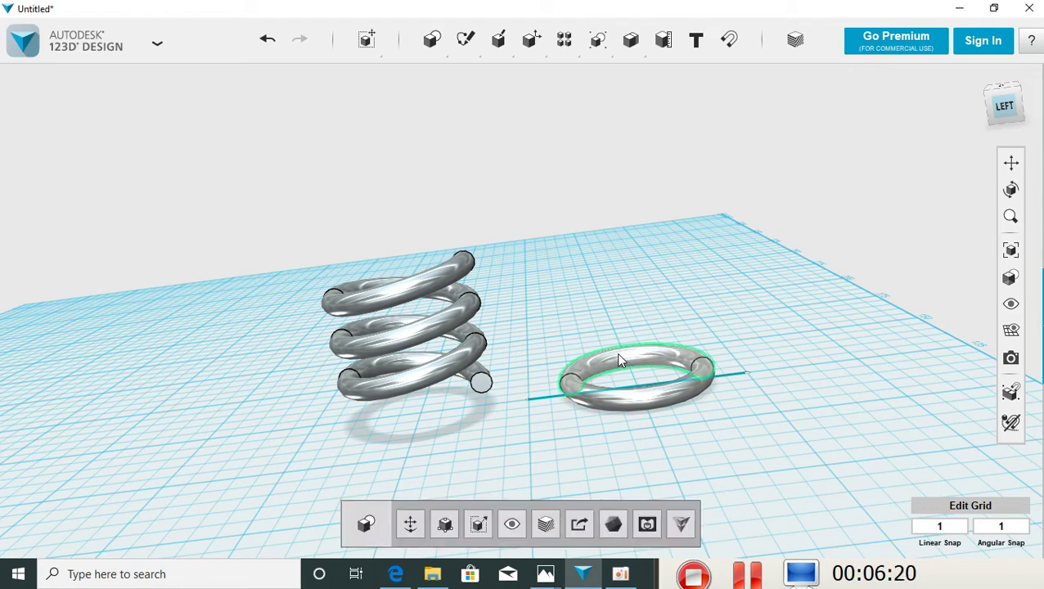
{"action": "left_click", "coordinate": [411, 523]}
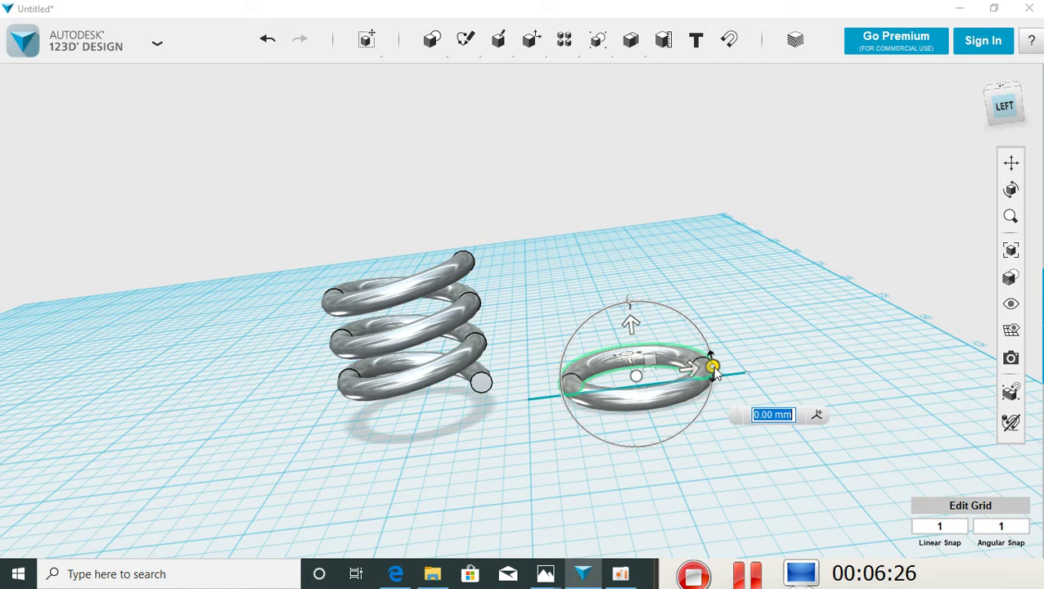
{"action": "left_click_drag", "start_coordinate": [713, 370], "coordinate": [717, 379]}
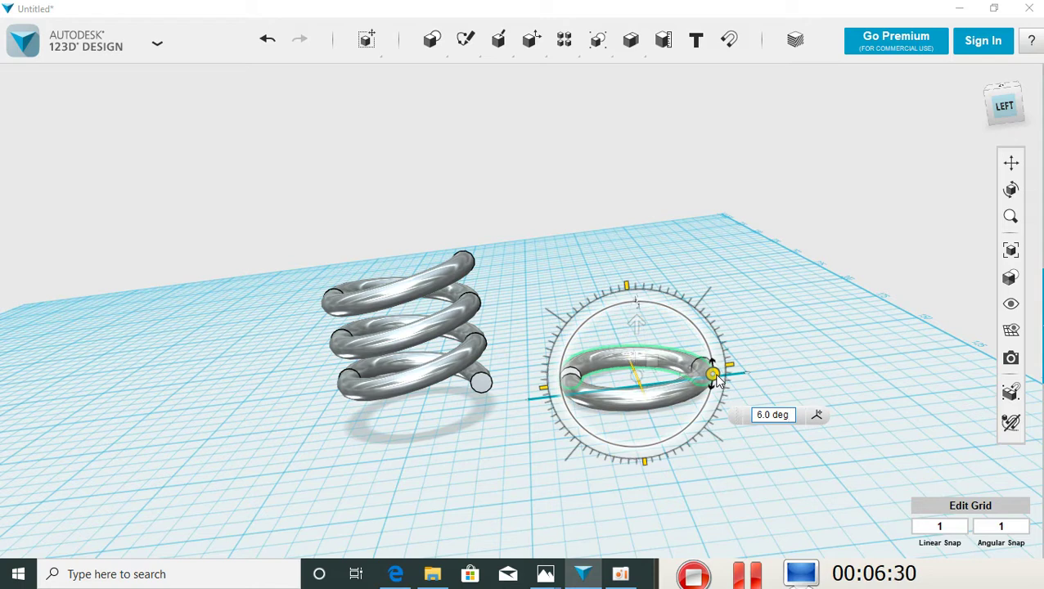
{"action": "left_click_drag", "start_coordinate": [717, 378], "coordinate": [718, 385]}
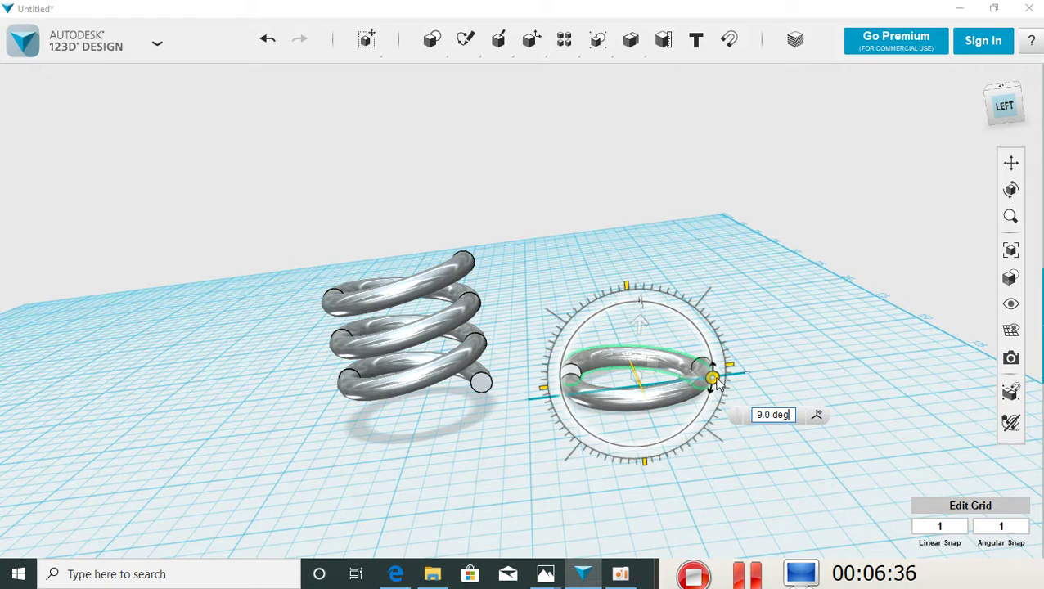
{"action": "left_click_drag", "start_coordinate": [718, 384], "coordinate": [716, 384]}
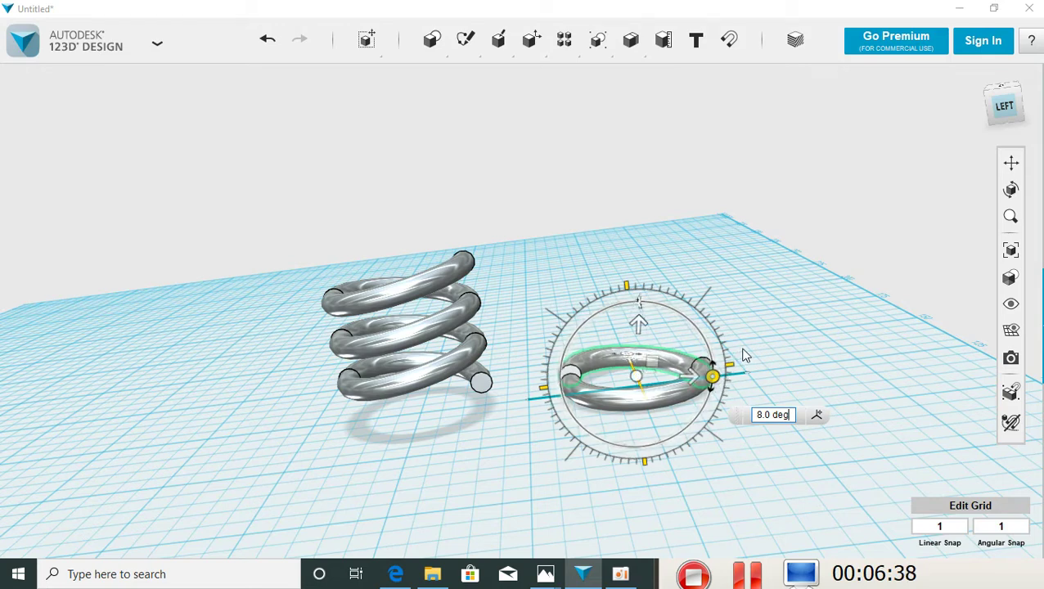
{"action": "left_click", "coordinate": [775, 342]}
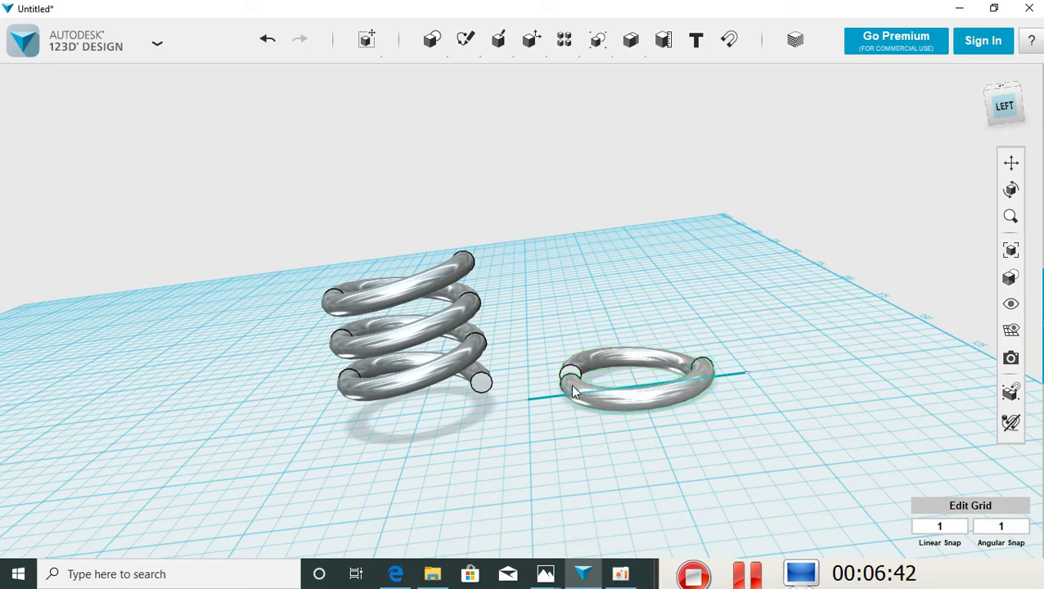
{"action": "mouse_move", "coordinate": [781, 279]}
{"action": "right_mouse_down"}
{"action": "mouse_move", "coordinate": [774, 357]}
{"action": "mouse_move", "coordinate": [775, 304]}
{"action": "mouse_move", "coordinate": [753, 282]}
{"action": "mouse_move", "coordinate": [769, 319]}
{"action": "mouse_move", "coordinate": [811, 304]}
{"action": "mouse_move", "coordinate": [819, 290]}
{"action": "right_mouse_up"}
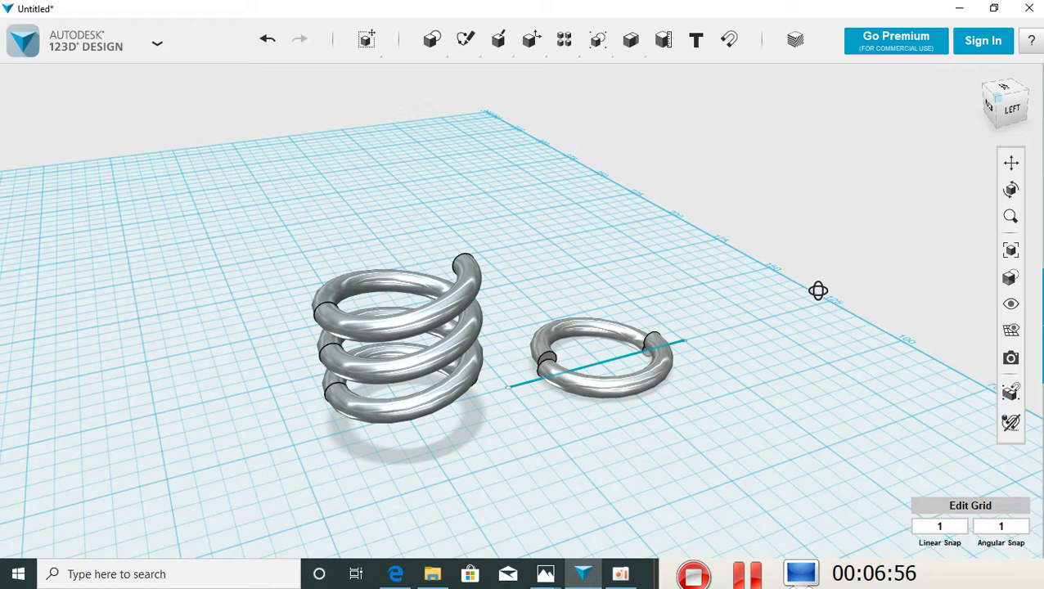
- Orbit around the spring and ring, and select the tilted ring
{"action": "right_click_drag", "start_coordinate": [818, 290], "coordinate": [767, 309]}
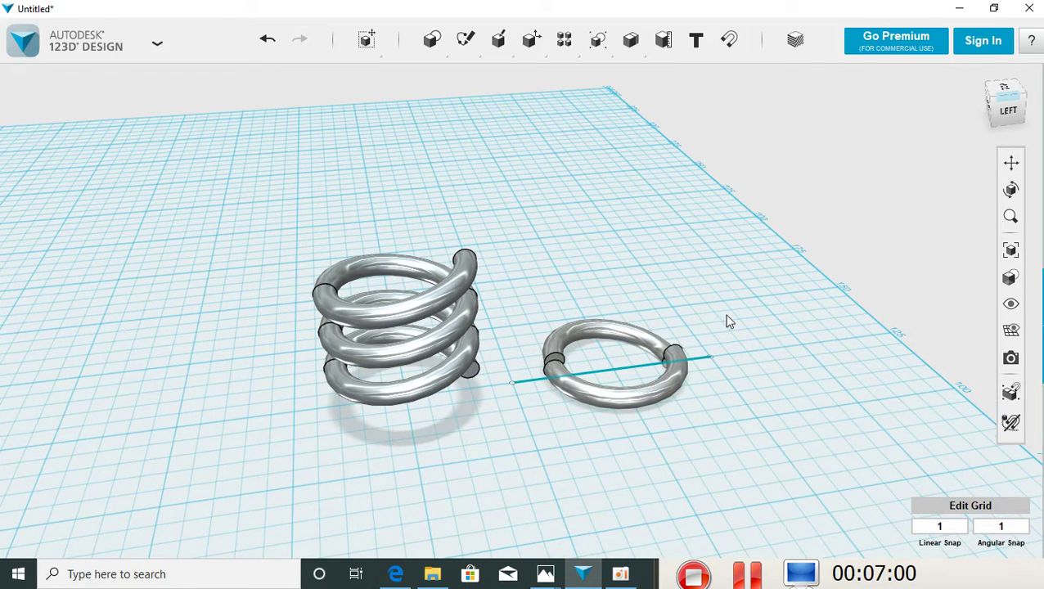
{"action": "mouse_move", "coordinate": [730, 320]}
{"action": "right_mouse_down"}
{"action": "mouse_move", "coordinate": [727, 338]}
{"action": "mouse_move", "coordinate": [667, 377]}
{"action": "mouse_move", "coordinate": [695, 327]}
{"action": "mouse_move", "coordinate": [729, 300]}
{"action": "right_mouse_up"}
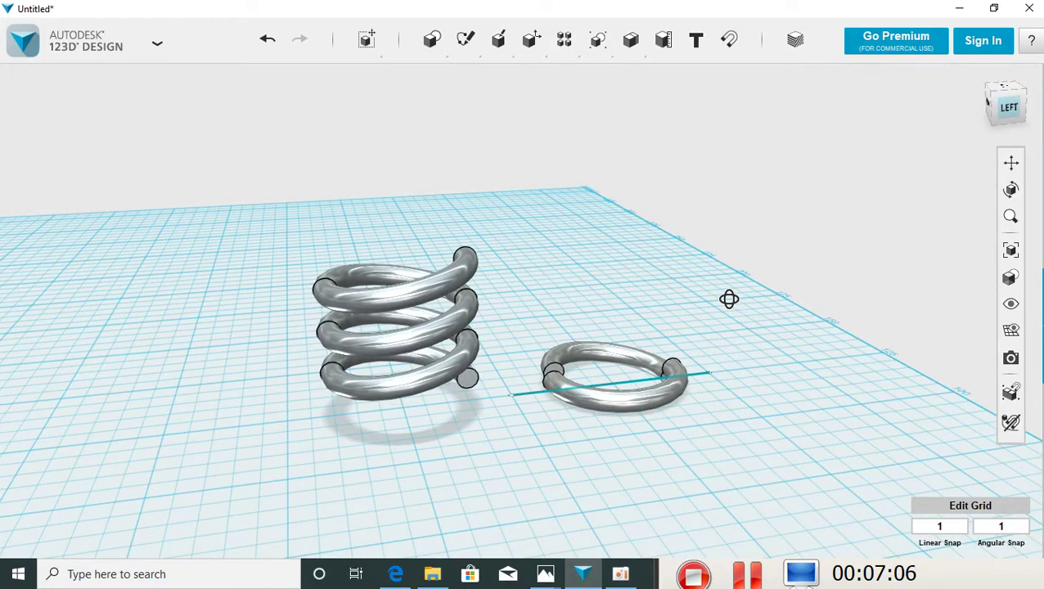
{"action": "mouse_move", "coordinate": [729, 300]}
{"action": "right_mouse_down"}
{"action": "mouse_move", "coordinate": [693, 316]}
{"action": "mouse_move", "coordinate": [687, 300]}
{"action": "mouse_move", "coordinate": [724, 297]}
{"action": "mouse_move", "coordinate": [608, 354]}
{"action": "right_mouse_up"}
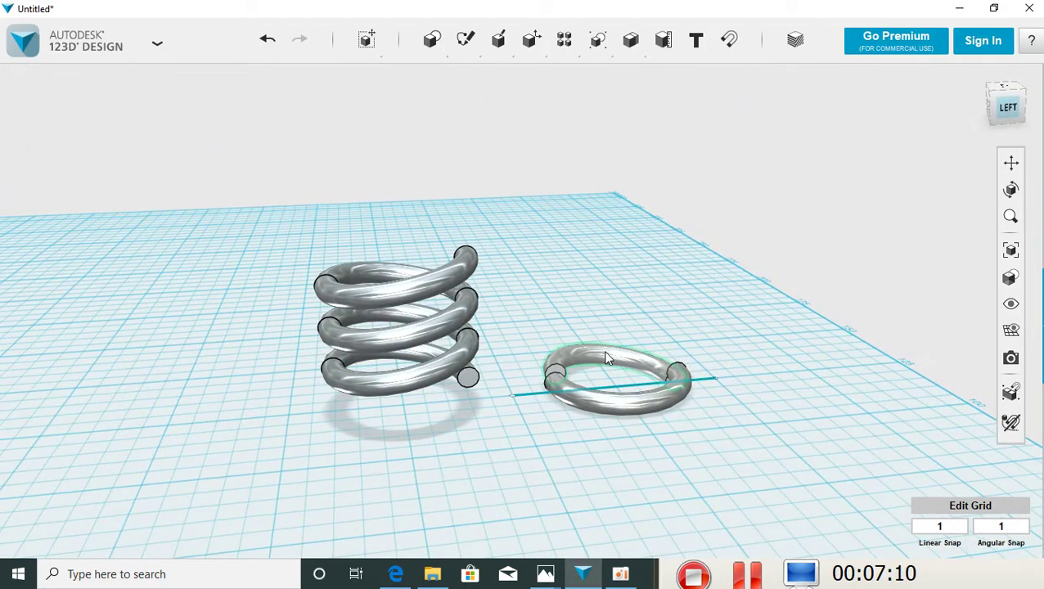
{"action": "left_click", "coordinate": [609, 352]}
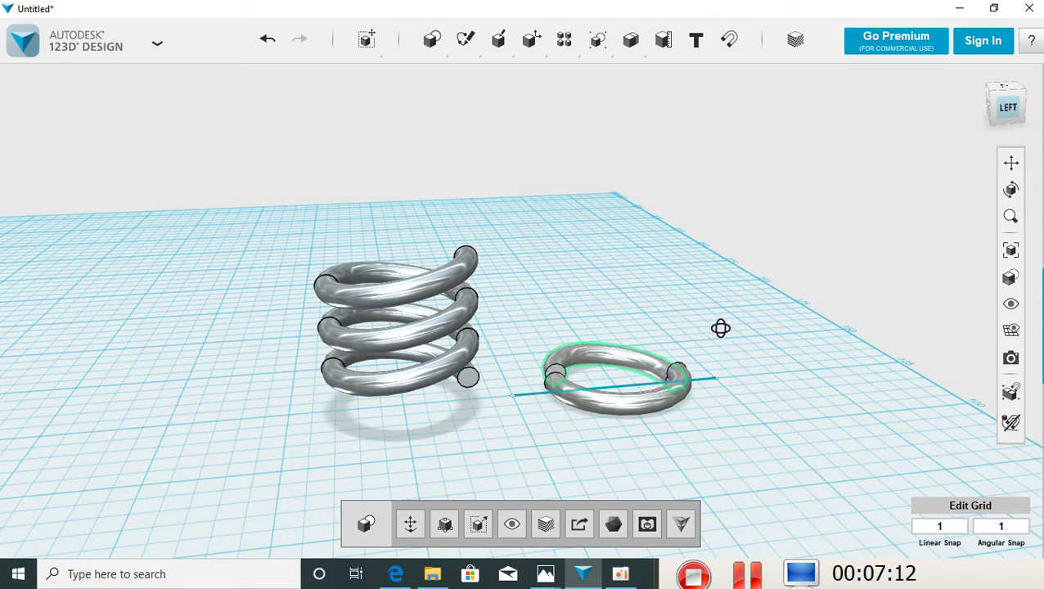
{"action": "right_click_drag", "start_coordinate": [720, 328], "coordinate": [698, 332]}
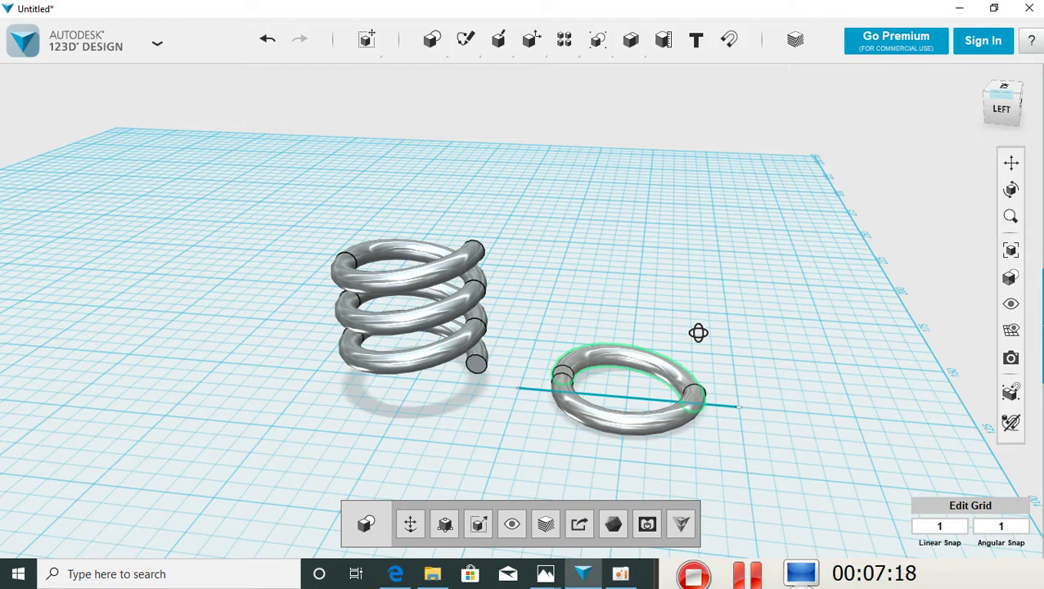
{"action": "mouse_move", "coordinate": [698, 334]}
{"action": "right_mouse_down"}
{"action": "mouse_move", "coordinate": [700, 355]}
{"action": "mouse_move", "coordinate": [755, 338]}
{"action": "right_mouse_up"}
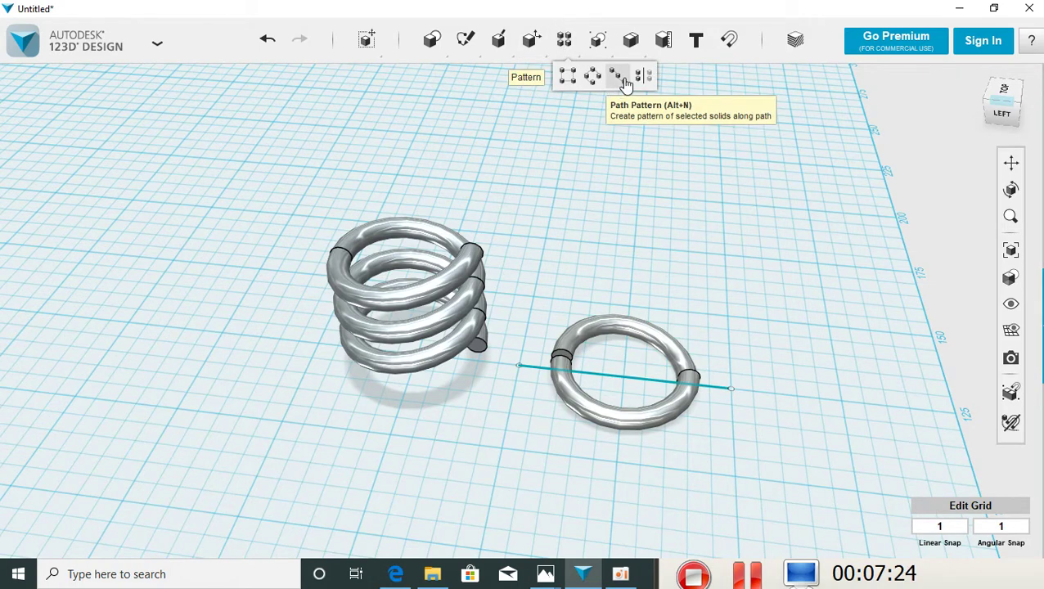
- Path-pattern the tilted ring along the sketch line, spreading three copies to the right
{"action": "left_click", "coordinate": [620, 76]}
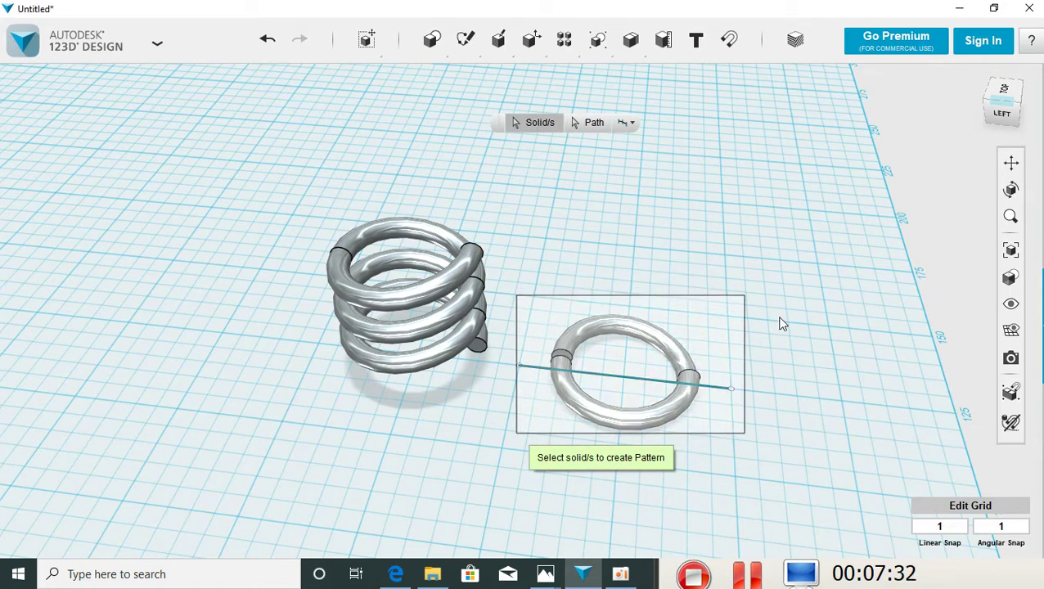
{"action": "left_click_drag", "start_coordinate": [698, 294], "coordinate": [765, 320]}
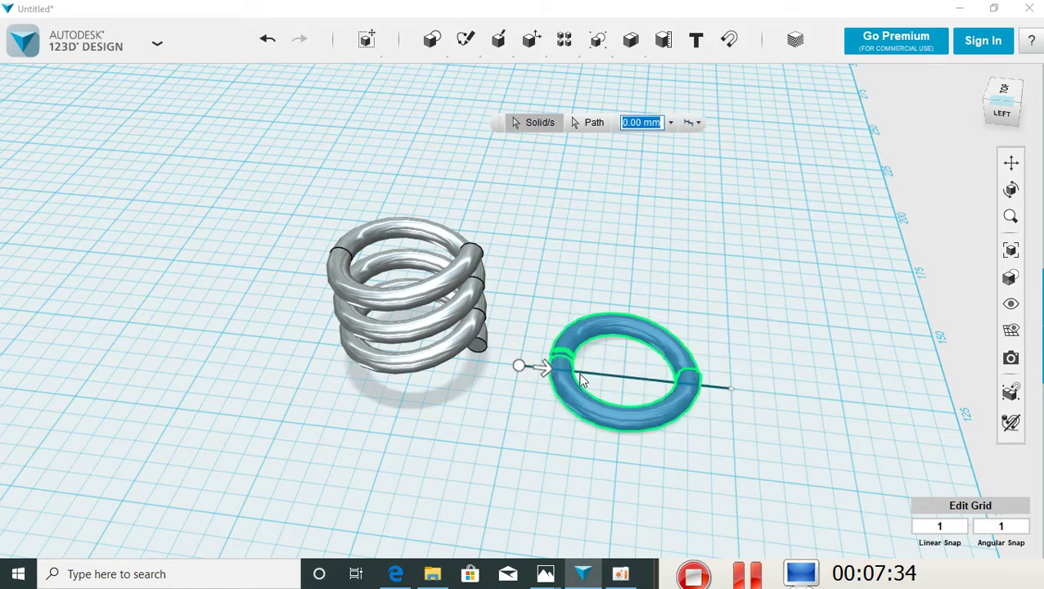
{"action": "left_click", "coordinate": [641, 375]}
{"action": "left_click_drag", "start_coordinate": [645, 374], "coordinate": [895, 393]}
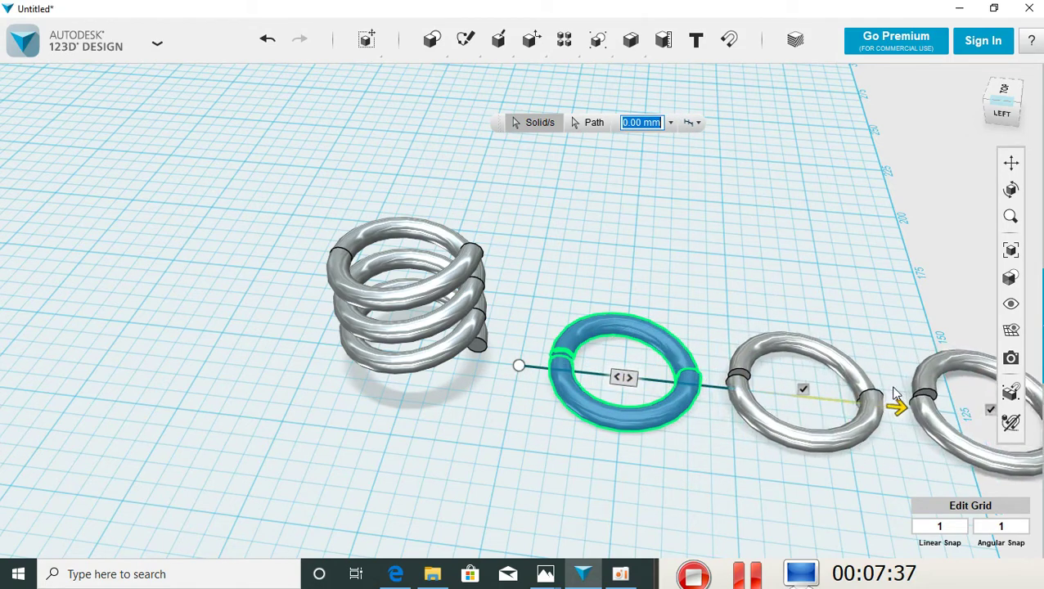
{"action": "left_click", "coordinate": [818, 274]}
{"action": "mouse_move", "coordinate": [722, 255]}
{"action": "right_mouse_down"}
{"action": "mouse_move", "coordinate": [722, 286]}
{"action": "mouse_move", "coordinate": [746, 221]}
{"action": "right_mouse_up"}
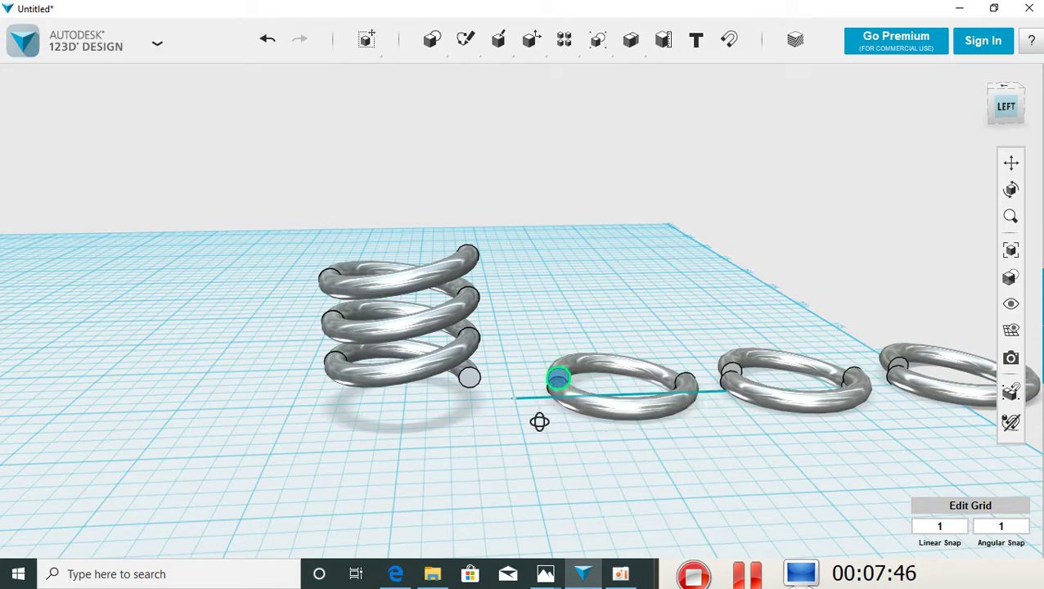
- Pick a half of the first patterned ring, then clear the selection
{"action": "mouse_move", "coordinate": [539, 422]}
{"action": "right_mouse_down"}
{"action": "mouse_move", "coordinate": [647, 440]}
{"action": "mouse_move", "coordinate": [747, 384]}
{"action": "right_mouse_up"}
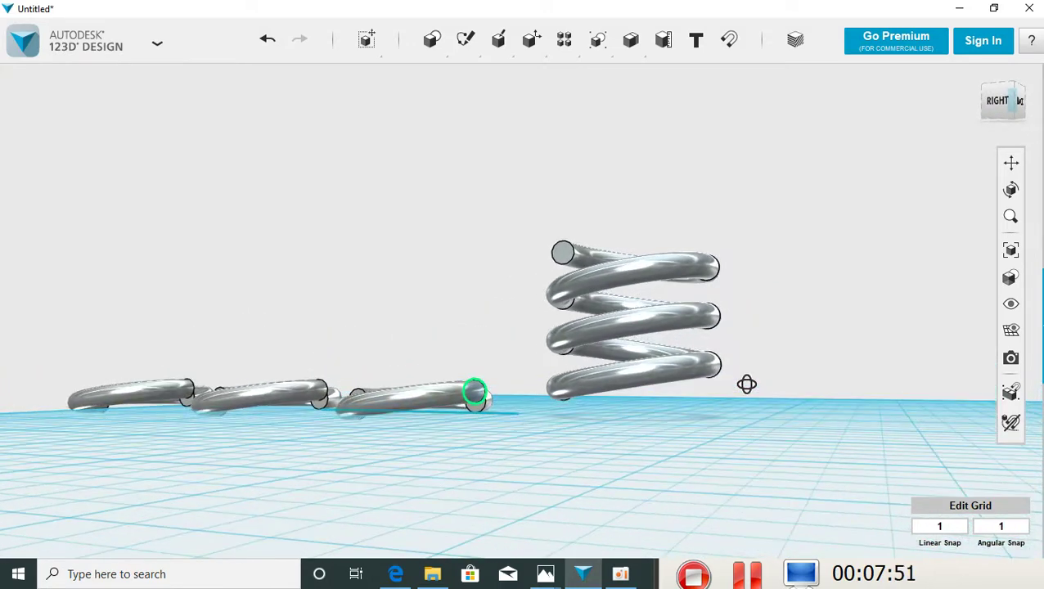
{"action": "left_click", "coordinate": [480, 409]}
{"action": "left_click", "coordinate": [534, 436]}
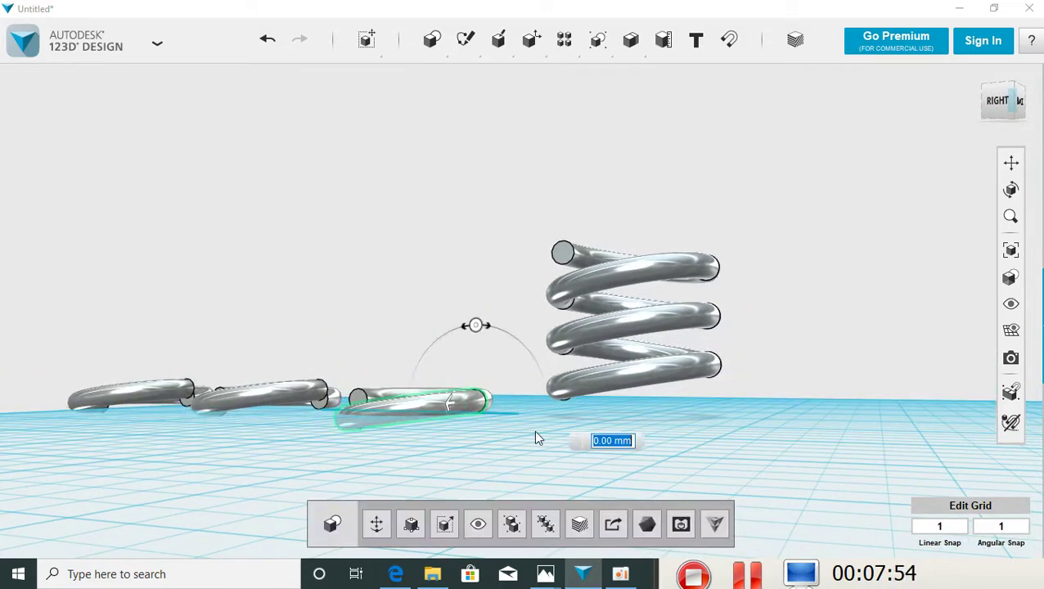
{"action": "mouse_move", "coordinate": [776, 388]}
{"action": "right_mouse_down"}
{"action": "mouse_move", "coordinate": [564, 455]}
{"action": "mouse_move", "coordinate": [565, 397]}
{"action": "right_mouse_up"}
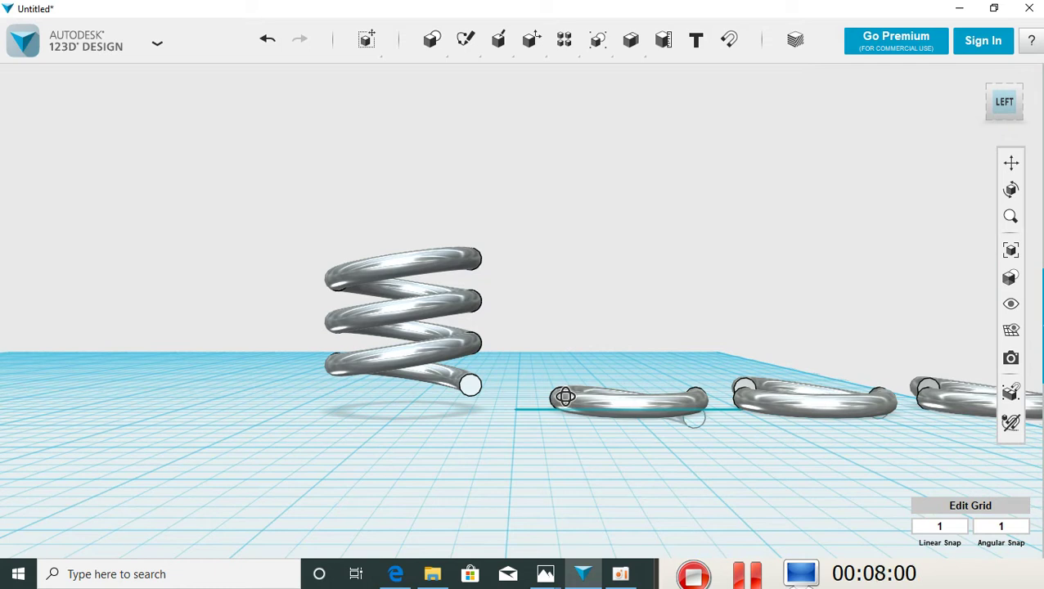
{"action": "left_click", "coordinate": [698, 423]}
{"action": "left_click", "coordinate": [741, 435]}
{"action": "right_click_drag", "start_coordinate": [743, 437], "coordinate": [734, 434]}
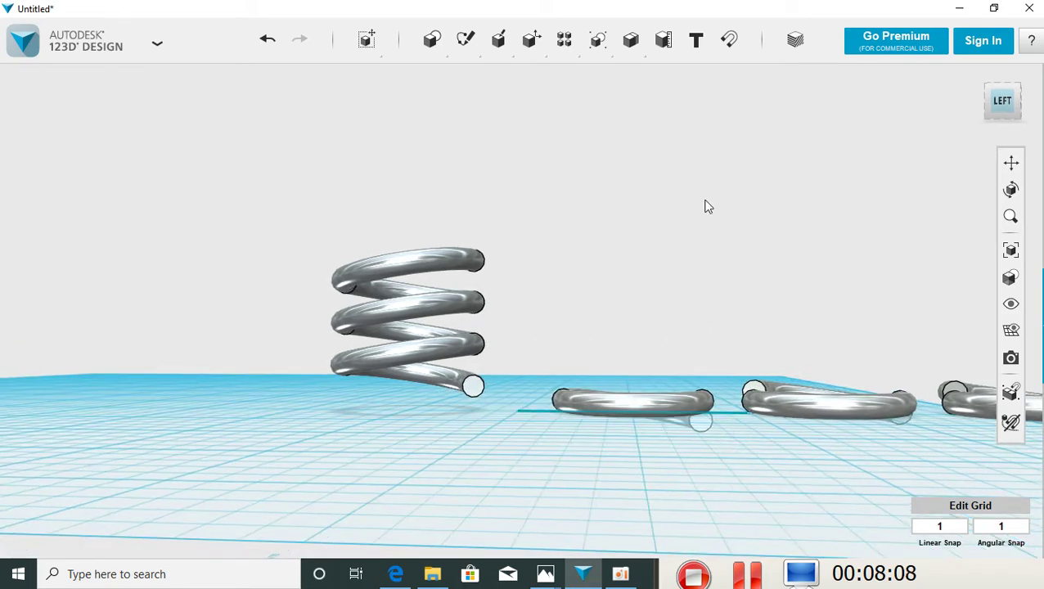
- Snap the half-ring's end face onto the spring's open end face
{"action": "left_click", "coordinate": [725, 51]}
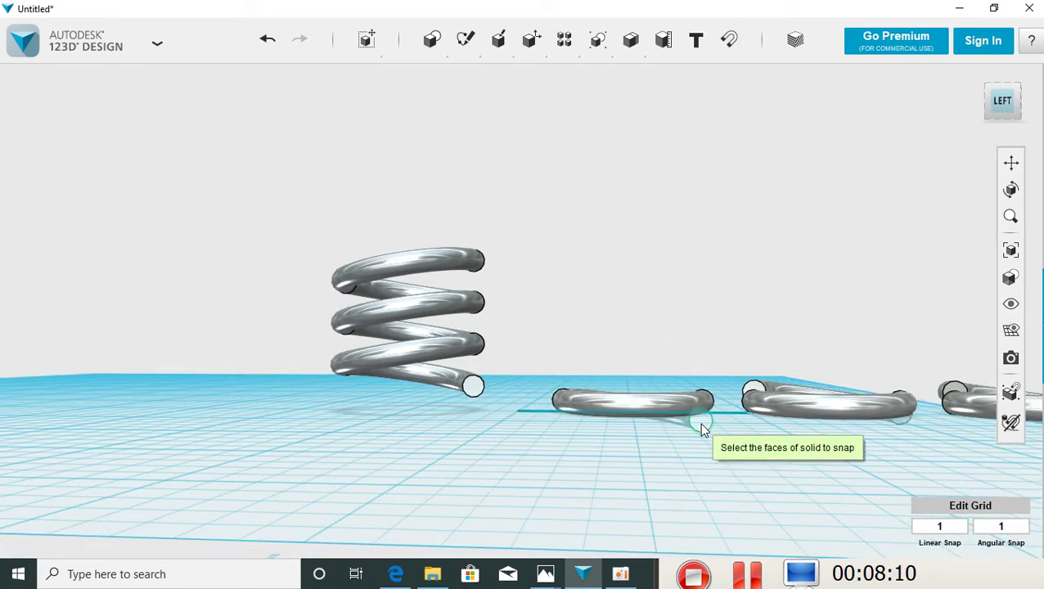
{"action": "right_click_drag", "start_coordinate": [644, 304], "coordinate": [616, 492]}
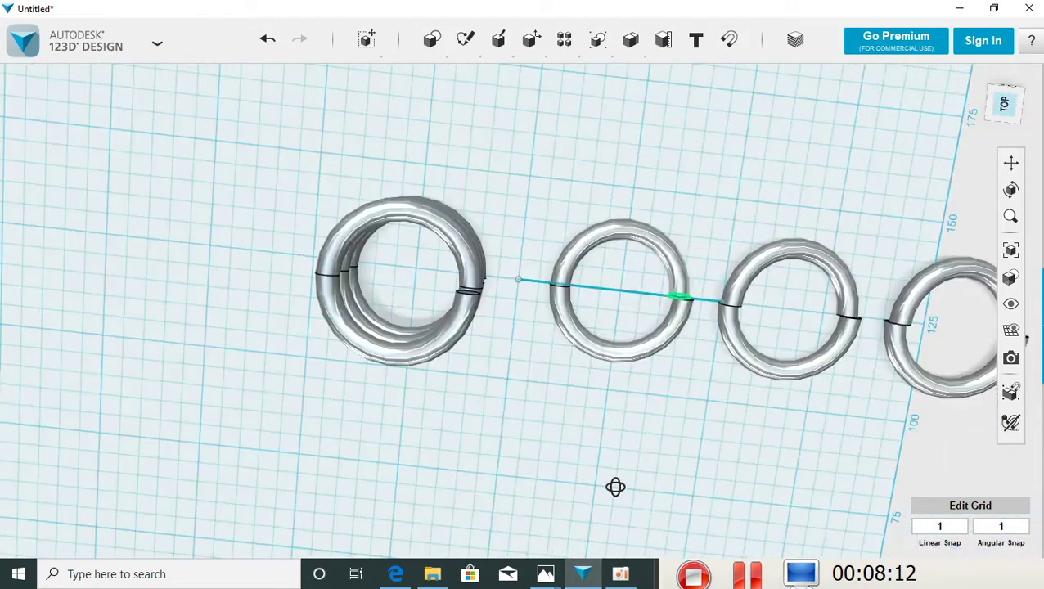
{"action": "left_click", "coordinate": [467, 342]}
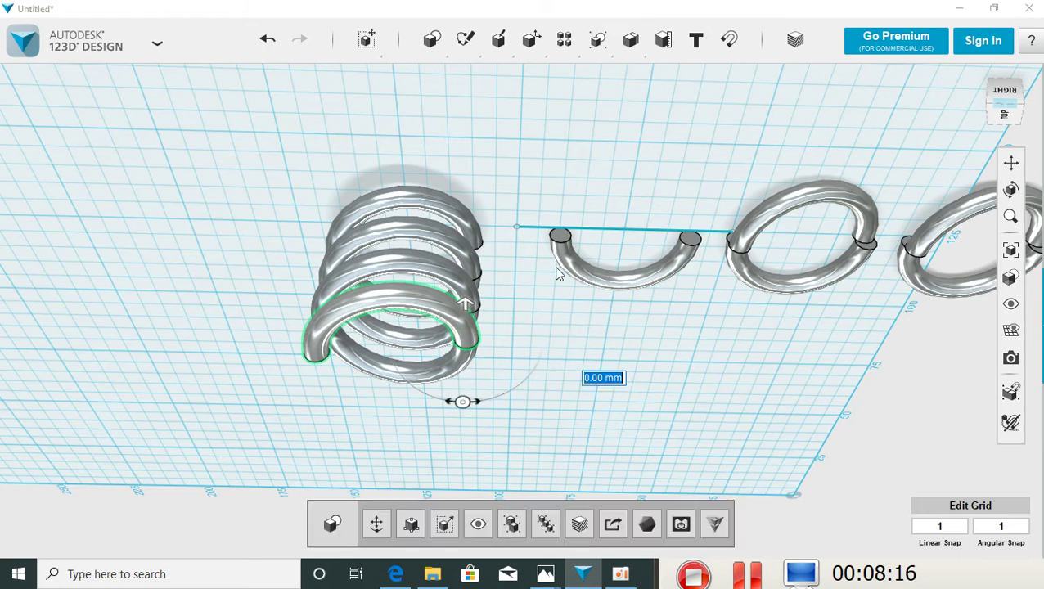
{"action": "left_click", "coordinate": [610, 172]}
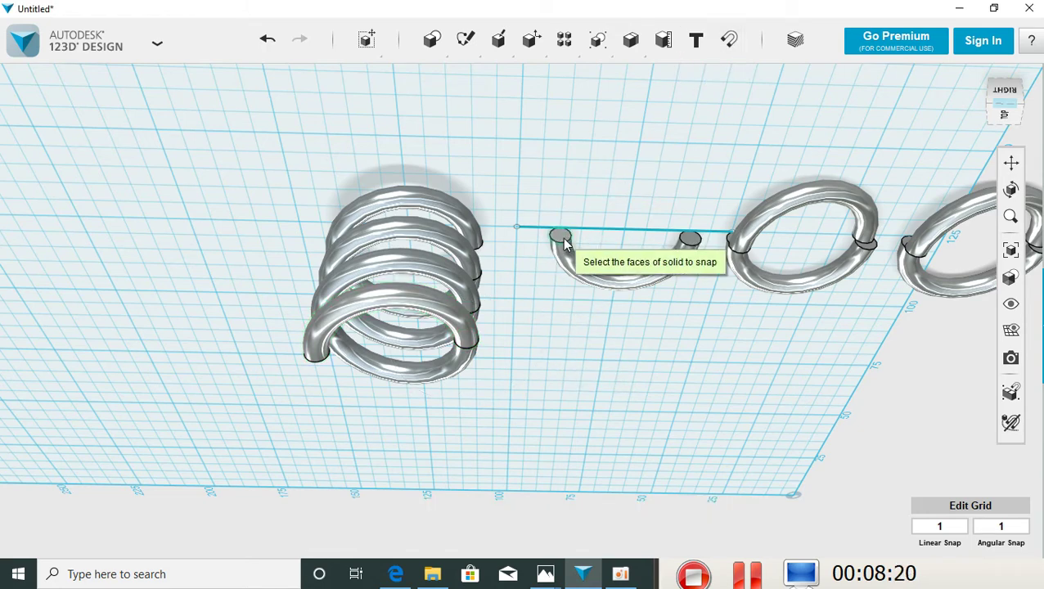
{"action": "mouse_move", "coordinate": [562, 283]}
{"action": "right_mouse_down"}
{"action": "mouse_move", "coordinate": [585, 217]}
{"action": "mouse_move", "coordinate": [611, 187]}
{"action": "mouse_move", "coordinate": [608, 167]}
{"action": "mouse_move", "coordinate": [573, 164]}
{"action": "right_mouse_up"}
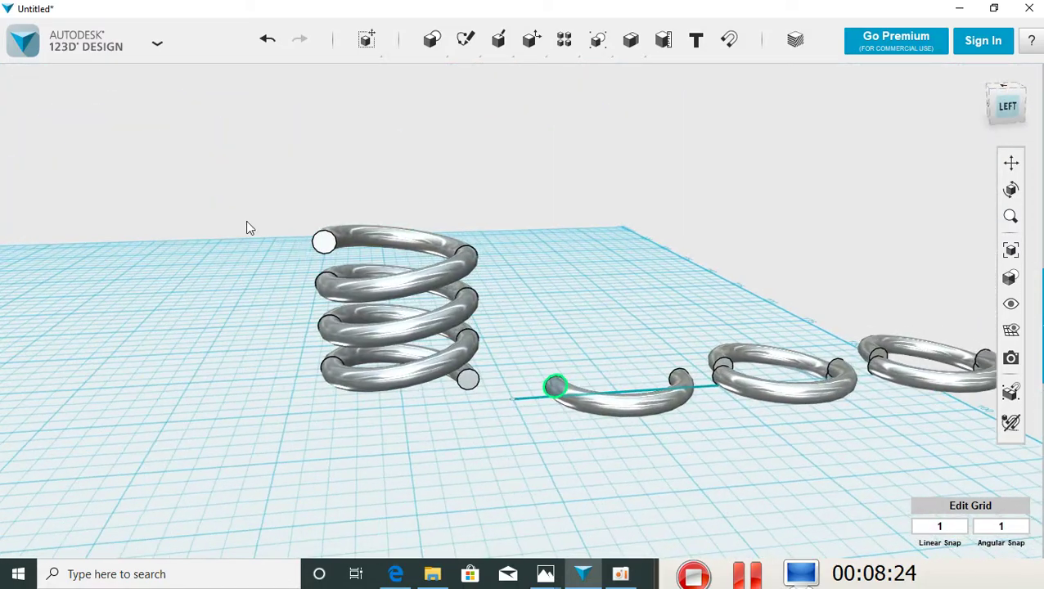
{"action": "left_click", "coordinate": [324, 243]}
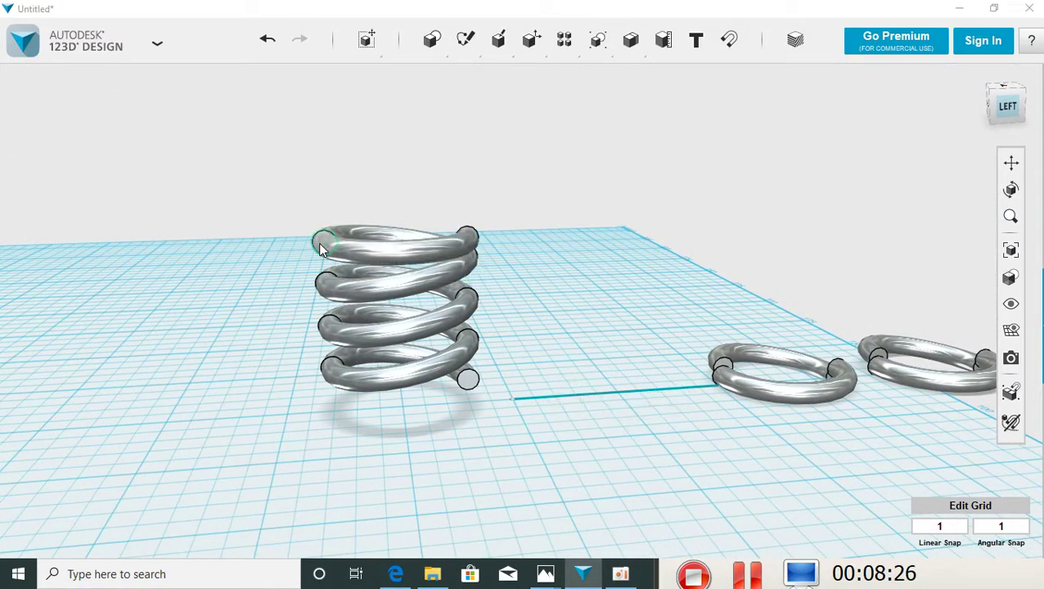
{"action": "mouse_move", "coordinate": [574, 210]}
{"action": "right_mouse_down"}
{"action": "mouse_move", "coordinate": [573, 256]}
{"action": "mouse_move", "coordinate": [536, 215]}
{"action": "mouse_move", "coordinate": [543, 198]}
{"action": "mouse_move", "coordinate": [583, 194]}
{"action": "mouse_move", "coordinate": [622, 214]}
{"action": "mouse_move", "coordinate": [623, 292]}
{"action": "mouse_move", "coordinate": [550, 315]}
{"action": "mouse_move", "coordinate": [473, 310]}
{"action": "mouse_move", "coordinate": [429, 286]}
{"action": "mouse_move", "coordinate": [631, 280]}
{"action": "mouse_move", "coordinate": [532, 289]}
{"action": "mouse_move", "coordinate": [483, 261]}
{"action": "mouse_move", "coordinate": [522, 226]}
{"action": "mouse_move", "coordinate": [518, 185]}
{"action": "mouse_move", "coordinate": [519, 209]}
{"action": "mouse_move", "coordinate": [499, 231]}
{"action": "mouse_move", "coordinate": [443, 243]}
{"action": "mouse_move", "coordinate": [368, 240]}
{"action": "mouse_move", "coordinate": [319, 217]}
{"action": "mouse_move", "coordinate": [340, 193]}
{"action": "mouse_move", "coordinate": [247, 193]}
{"action": "mouse_move", "coordinate": [270, 214]}
{"action": "mouse_move", "coordinate": [230, 308]}
{"action": "right_mouse_up"}
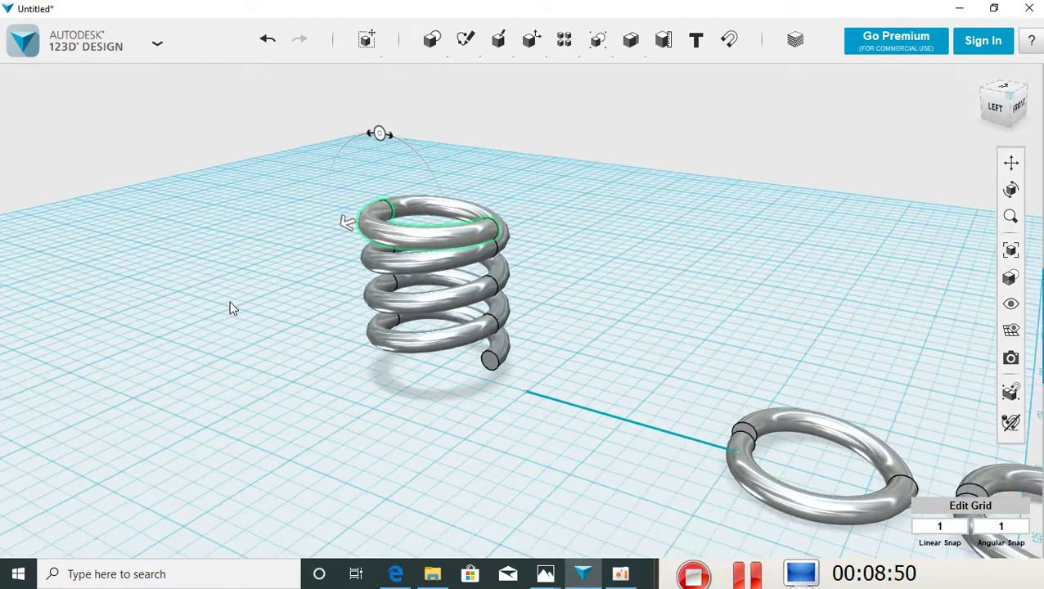
{"action": "mouse_move", "coordinate": [774, 270]}
{"action": "right_mouse_down"}
{"action": "mouse_move", "coordinate": [816, 278]}
{"action": "mouse_move", "coordinate": [809, 233]}
{"action": "mouse_move", "coordinate": [841, 261]}
{"action": "mouse_move", "coordinate": [827, 280]}
{"action": "right_mouse_up"}
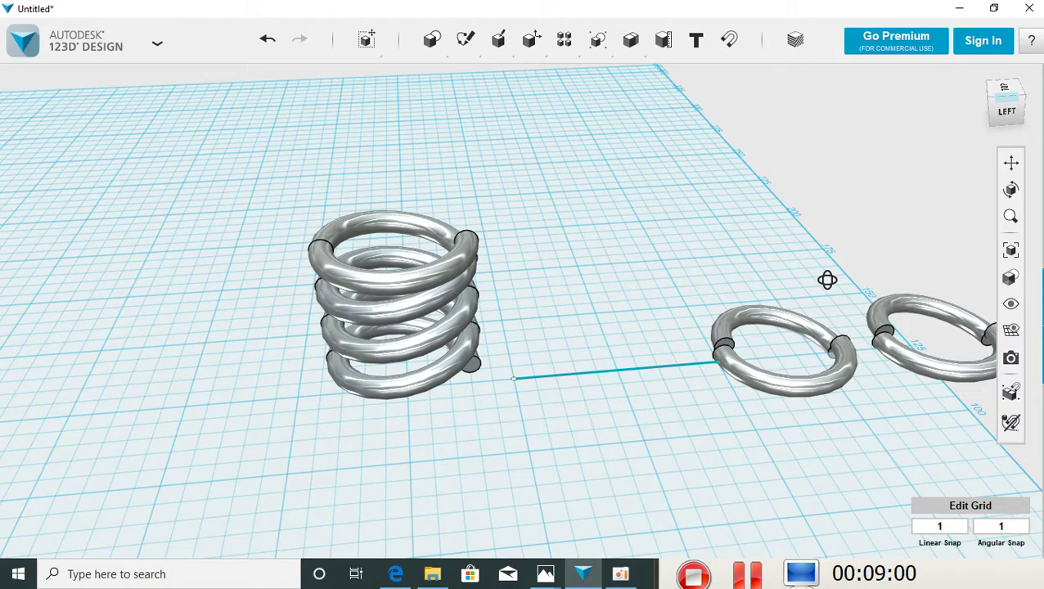
{"action": "mouse_move", "coordinate": [827, 280]}
{"action": "right_mouse_down"}
{"action": "mouse_move", "coordinate": [835, 330]}
{"action": "mouse_move", "coordinate": [852, 330]}
{"action": "mouse_move", "coordinate": [901, 289]}
{"action": "mouse_move", "coordinate": [895, 266]}
{"action": "mouse_move", "coordinate": [956, 301]}
{"action": "mouse_move", "coordinate": [559, 344]}
{"action": "mouse_move", "coordinate": [589, 366]}
{"action": "mouse_move", "coordinate": [610, 310]}
{"action": "mouse_move", "coordinate": [658, 300]}
{"action": "mouse_move", "coordinate": [624, 310]}
{"action": "mouse_move", "coordinate": [591, 300]}
{"action": "mouse_move", "coordinate": [606, 292]}
{"action": "right_mouse_up"}
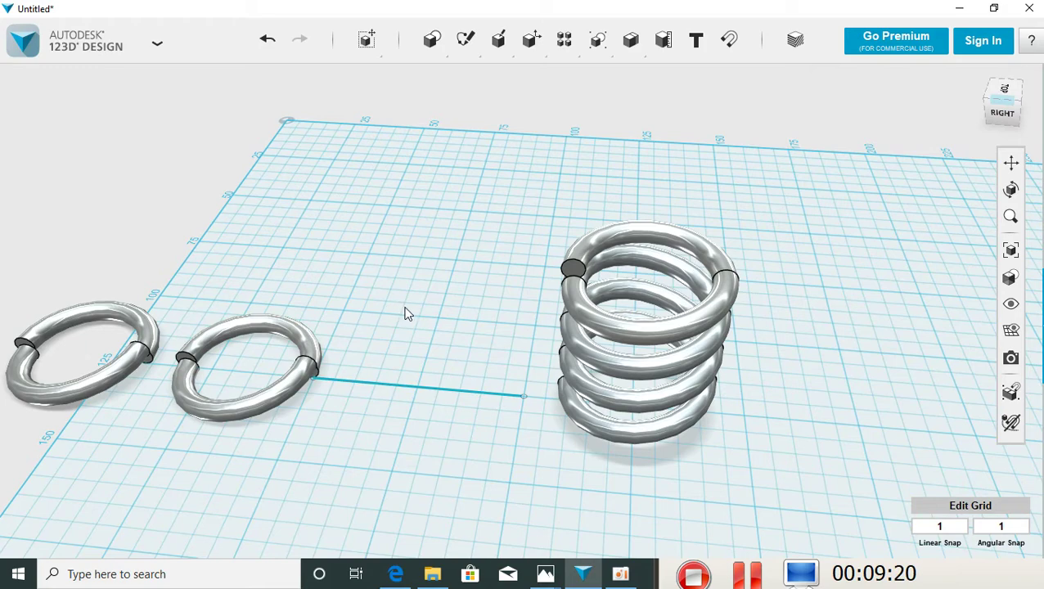
- Try picking the second ring half's face for Snap, restarting the Snap tool twice
{"action": "mouse_move", "coordinate": [407, 314]}
{"action": "right_mouse_down"}
{"action": "mouse_move", "coordinate": [443, 305]}
{"action": "mouse_move", "coordinate": [426, 291]}
{"action": "right_mouse_up"}
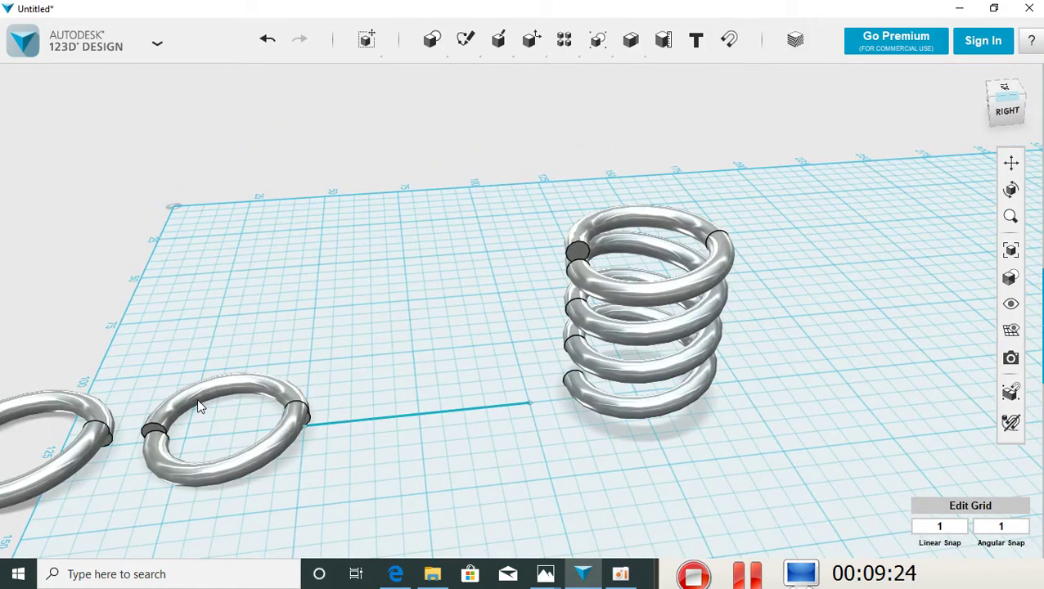
{"action": "left_click", "coordinate": [150, 433]}
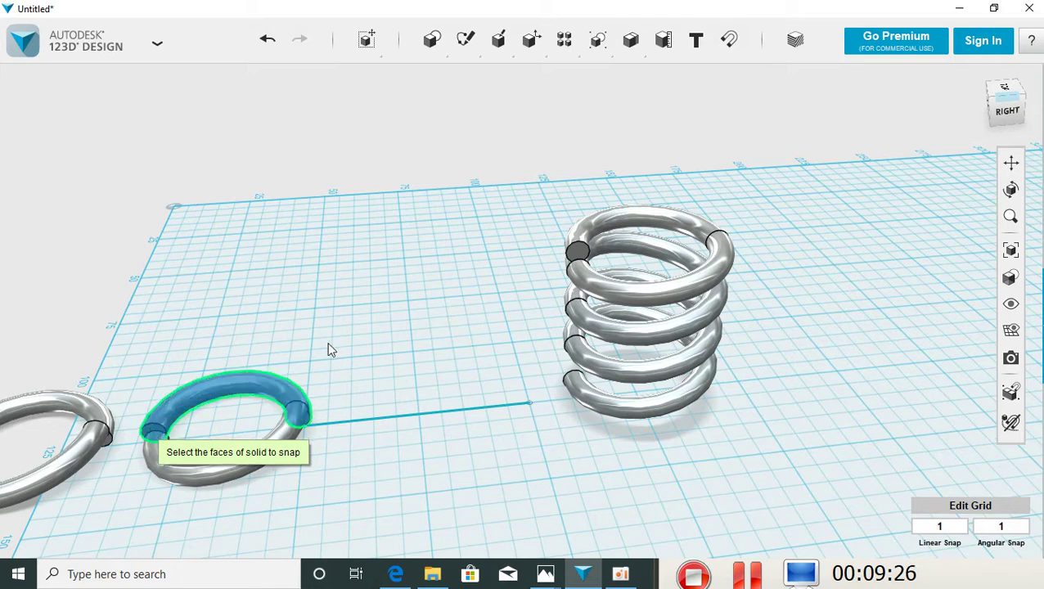
{"action": "left_click", "coordinate": [728, 50]}
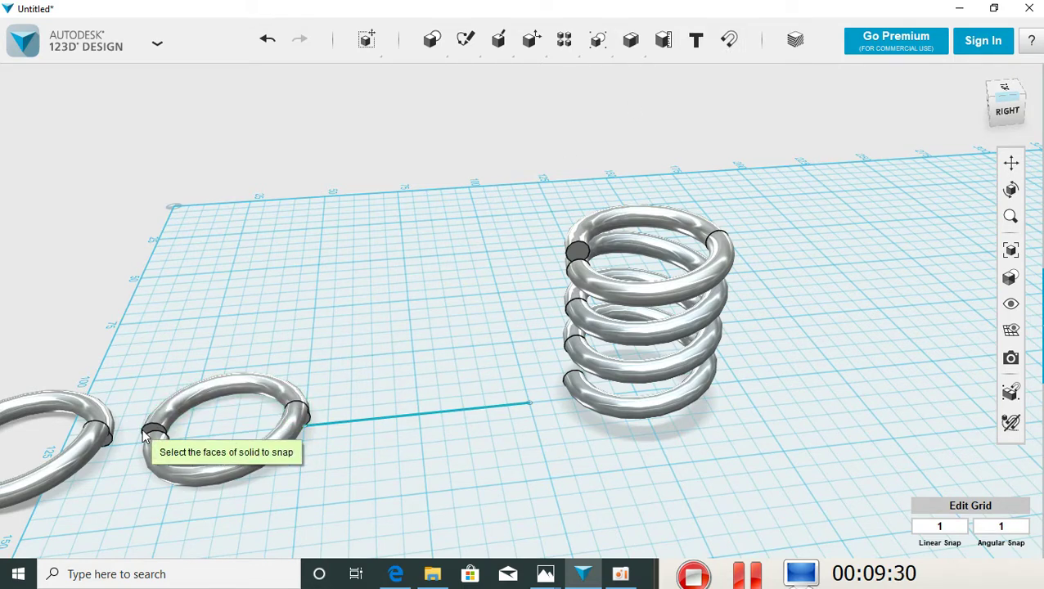
{"action": "left_click", "coordinate": [206, 420]}
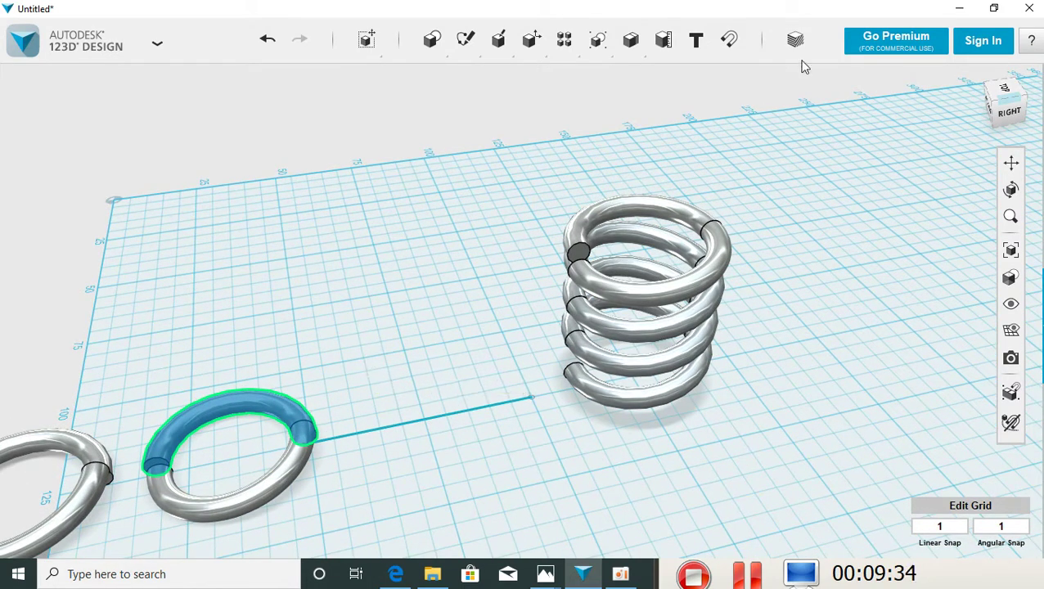
{"action": "left_click", "coordinate": [726, 42]}
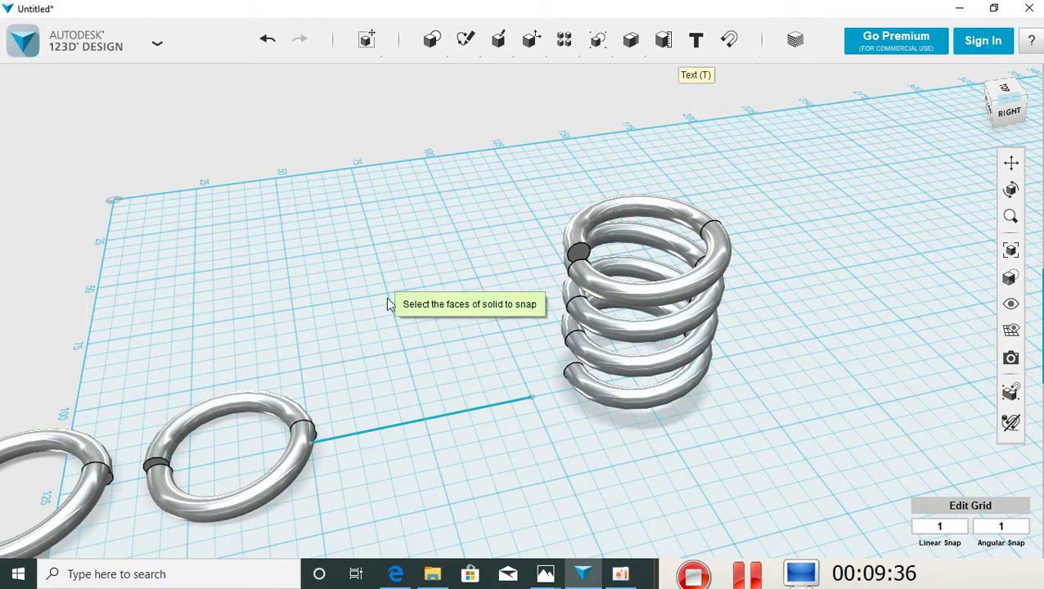
- Snap the ring half's end face onto the spring's bottom end and inspect the new coil
{"action": "mouse_move", "coordinate": [378, 341]}
{"action": "right_mouse_down"}
{"action": "mouse_move", "coordinate": [413, 320]}
{"action": "mouse_move", "coordinate": [408, 304]}
{"action": "right_mouse_up"}
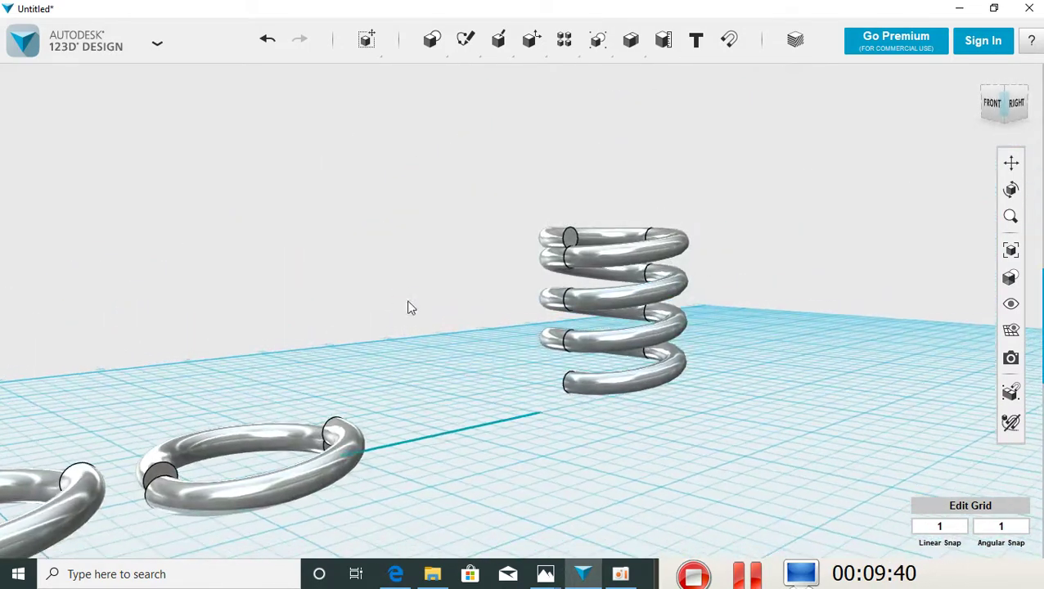
{"action": "left_click", "coordinate": [160, 476]}
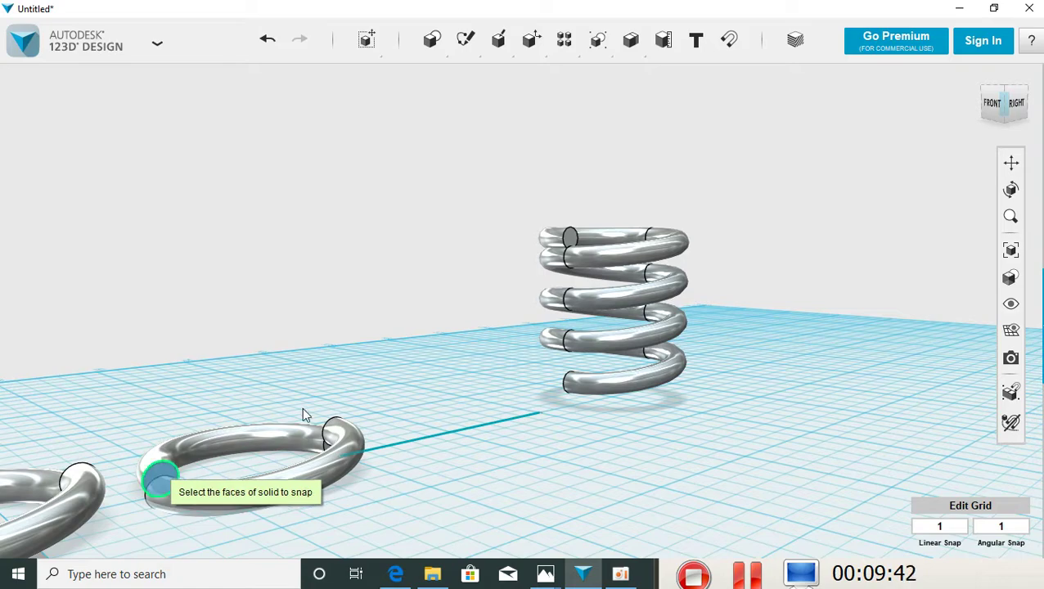
{"action": "mouse_move", "coordinate": [302, 411]}
{"action": "right_mouse_down"}
{"action": "mouse_move", "coordinate": [410, 450]}
{"action": "mouse_move", "coordinate": [501, 409]}
{"action": "right_mouse_up"}
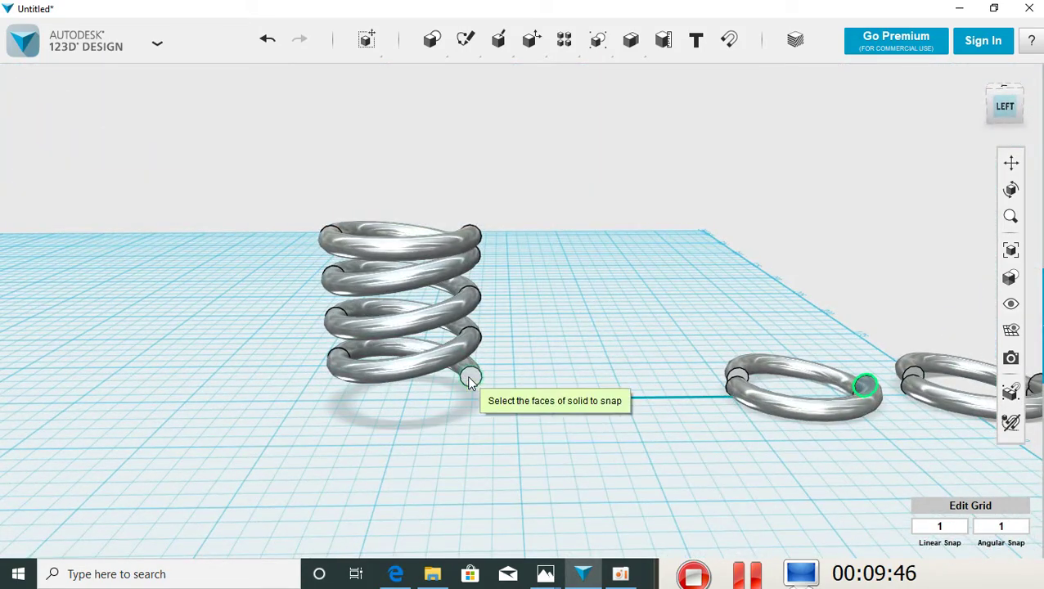
{"action": "left_click", "coordinate": [472, 381]}
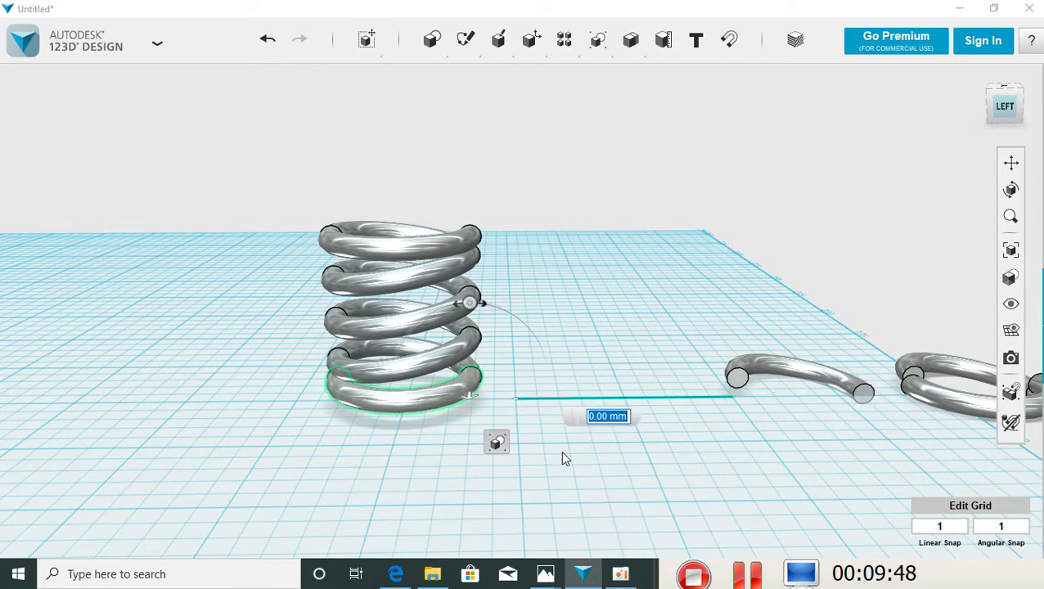
{"action": "mouse_move", "coordinate": [635, 445]}
{"action": "right_mouse_down"}
{"action": "mouse_move", "coordinate": [690, 424]}
{"action": "mouse_move", "coordinate": [575, 452]}
{"action": "mouse_move", "coordinate": [561, 478]}
{"action": "mouse_move", "coordinate": [568, 391]}
{"action": "right_mouse_up"}
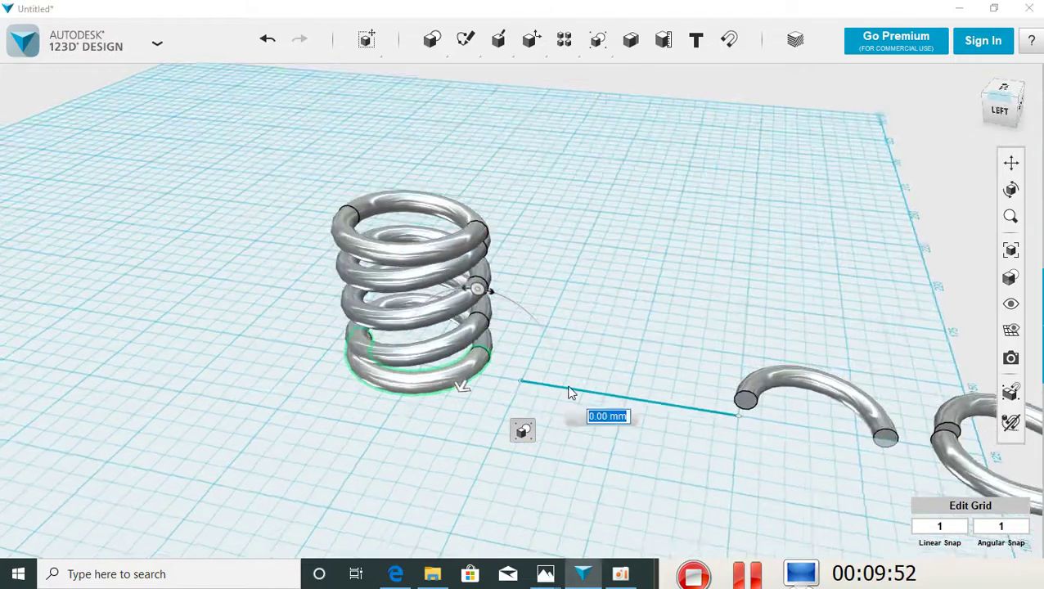
{"action": "mouse_move", "coordinate": [662, 328]}
{"action": "right_mouse_down"}
{"action": "mouse_move", "coordinate": [664, 347]}
{"action": "mouse_move", "coordinate": [669, 299]}
{"action": "mouse_move", "coordinate": [702, 257]}
{"action": "mouse_move", "coordinate": [709, 450]}
{"action": "mouse_move", "coordinate": [739, 460]}
{"action": "mouse_move", "coordinate": [702, 436]}
{"action": "mouse_move", "coordinate": [711, 371]}
{"action": "right_mouse_up"}
{"action": "right_click_drag", "start_coordinate": [484, 376], "coordinate": [692, 288]}
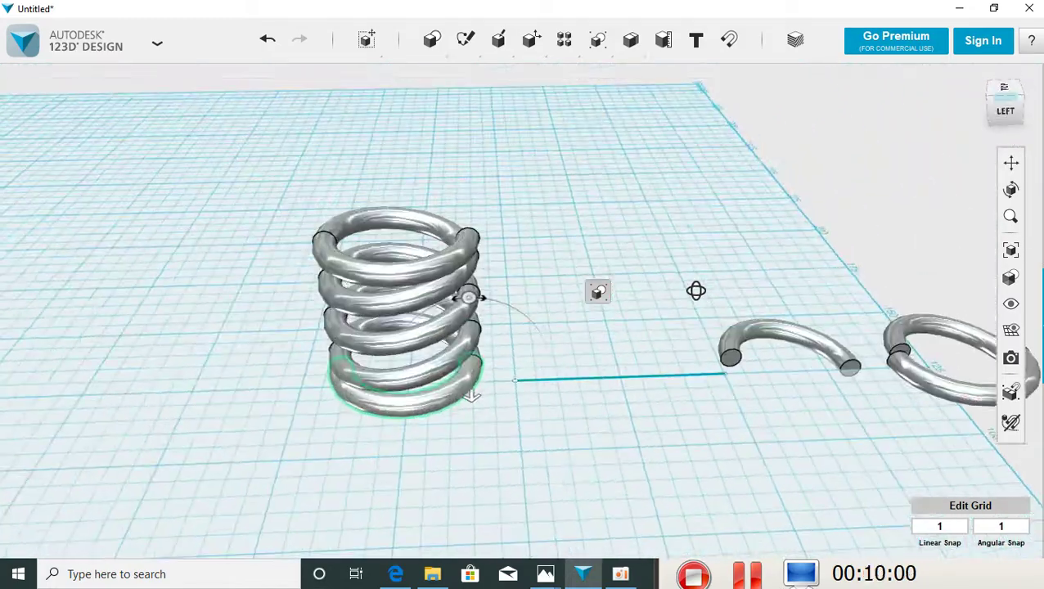
{"action": "mouse_move", "coordinate": [586, 324]}
{"action": "right_mouse_down"}
{"action": "mouse_move", "coordinate": [573, 380]}
{"action": "mouse_move", "coordinate": [729, 328]}
{"action": "right_mouse_up"}
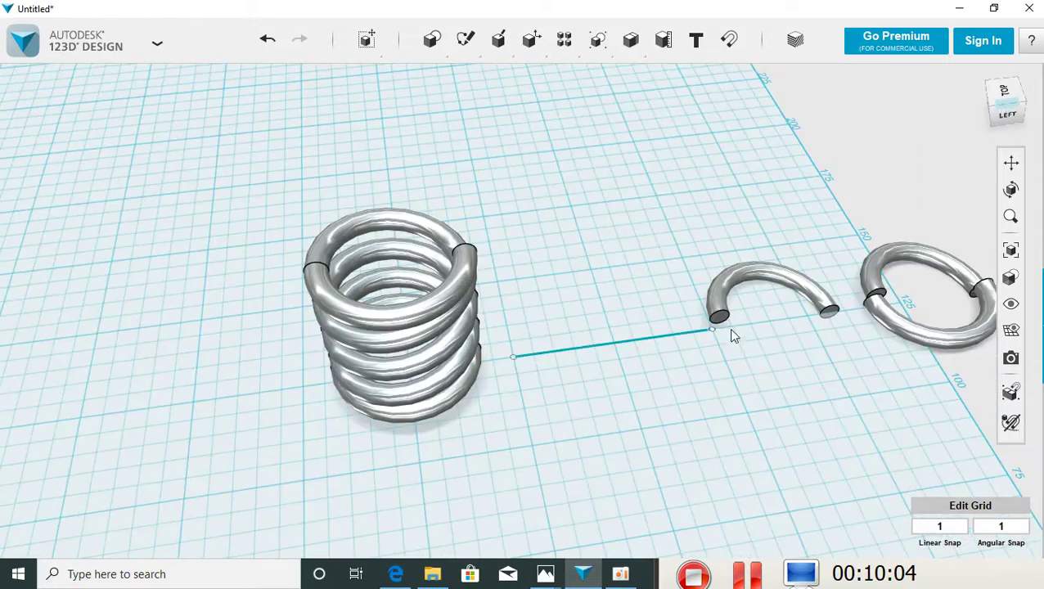
- Delete the leftover half-arc, leaving the path line in place
{"action": "left_click", "coordinate": [717, 304]}
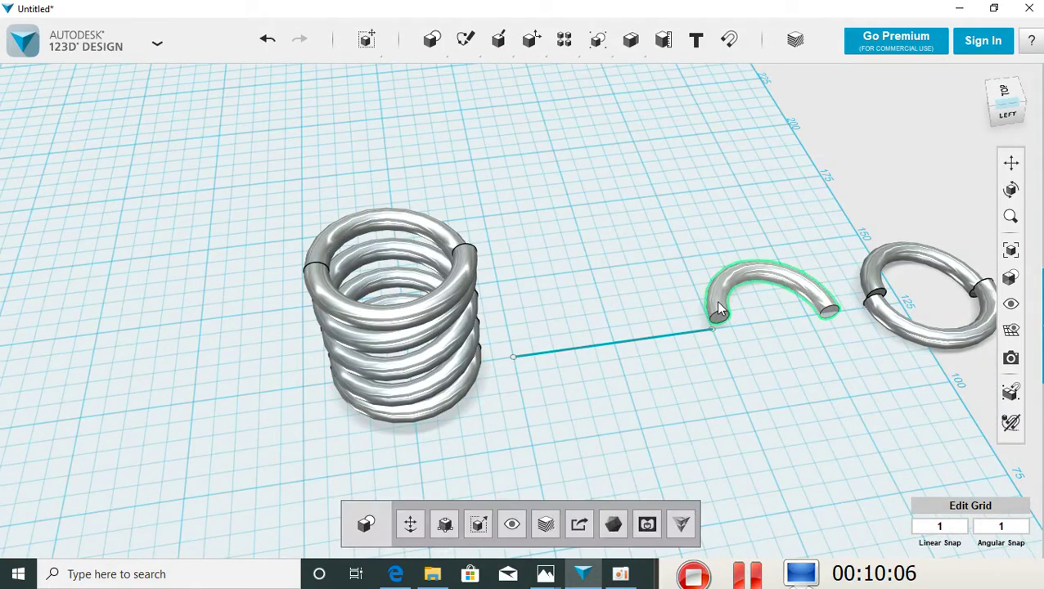
{"action": "key", "text": "Delete"}
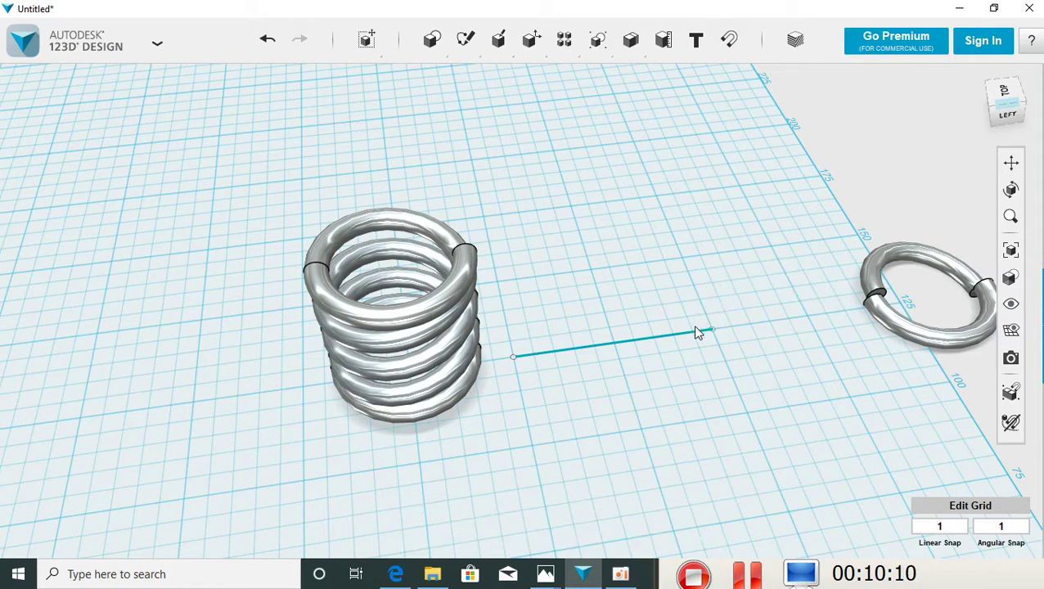
{"action": "left_click", "coordinate": [695, 328]}
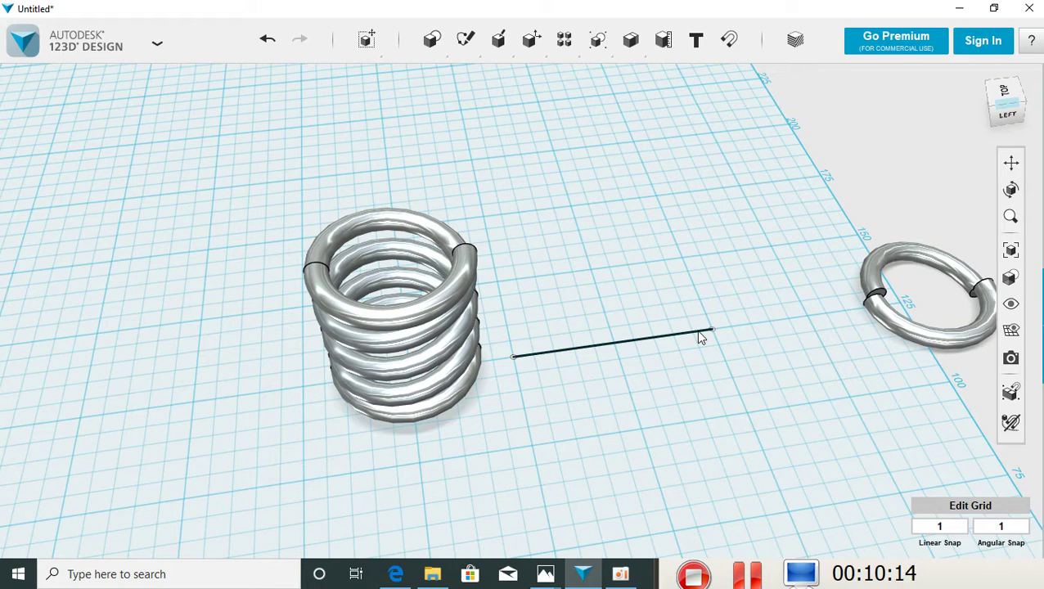
{"action": "left_click", "coordinate": [750, 332]}
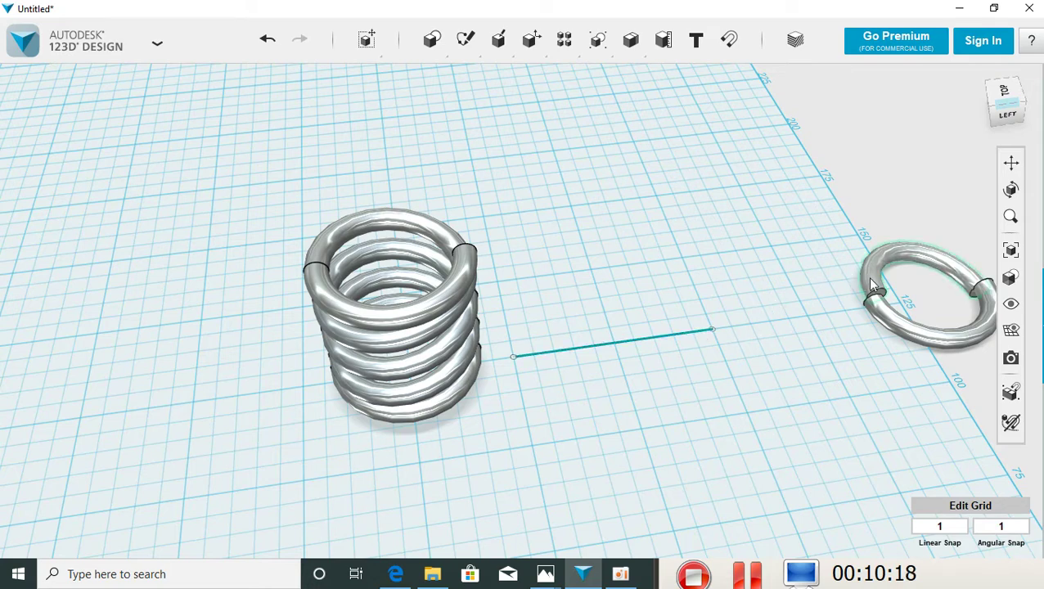
- Delete both halves of the spare ring
{"action": "left_click", "coordinate": [870, 280]}
{"action": "key", "text": "Delete"}
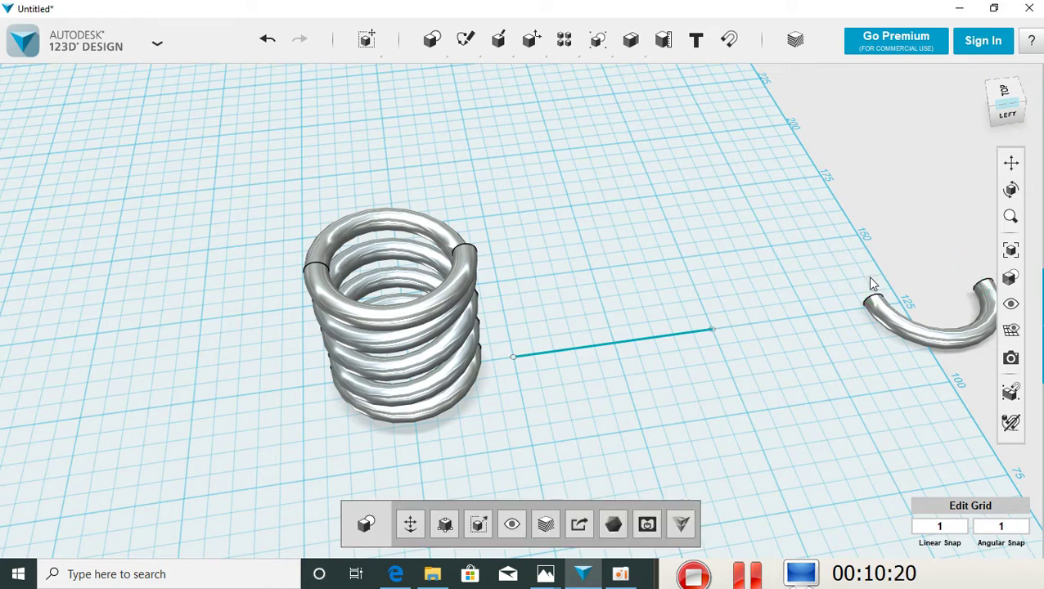
{"action": "left_click", "coordinate": [881, 305]}
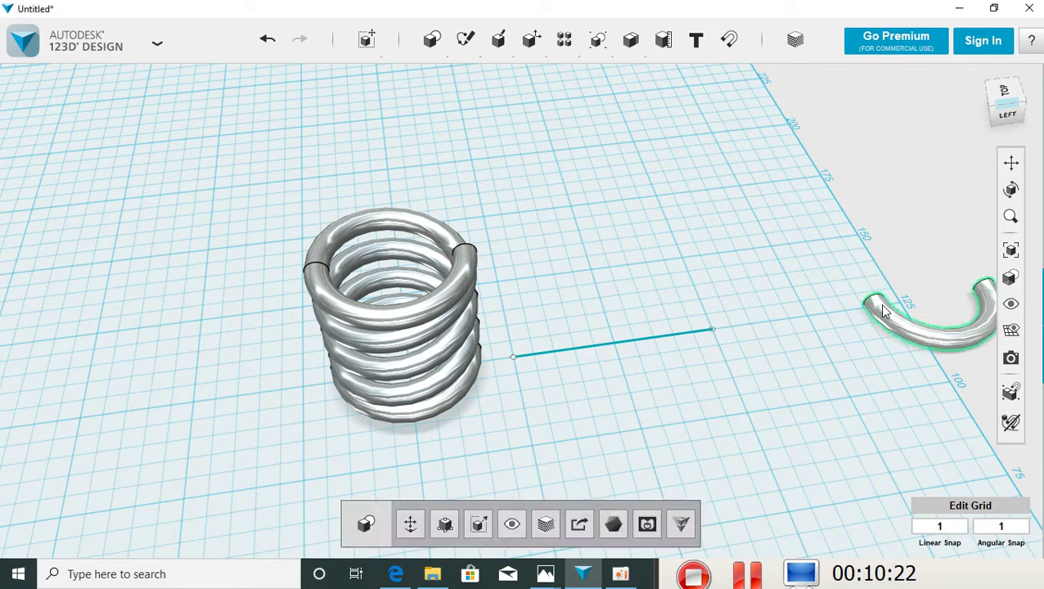
{"action": "key", "text": "Delete"}
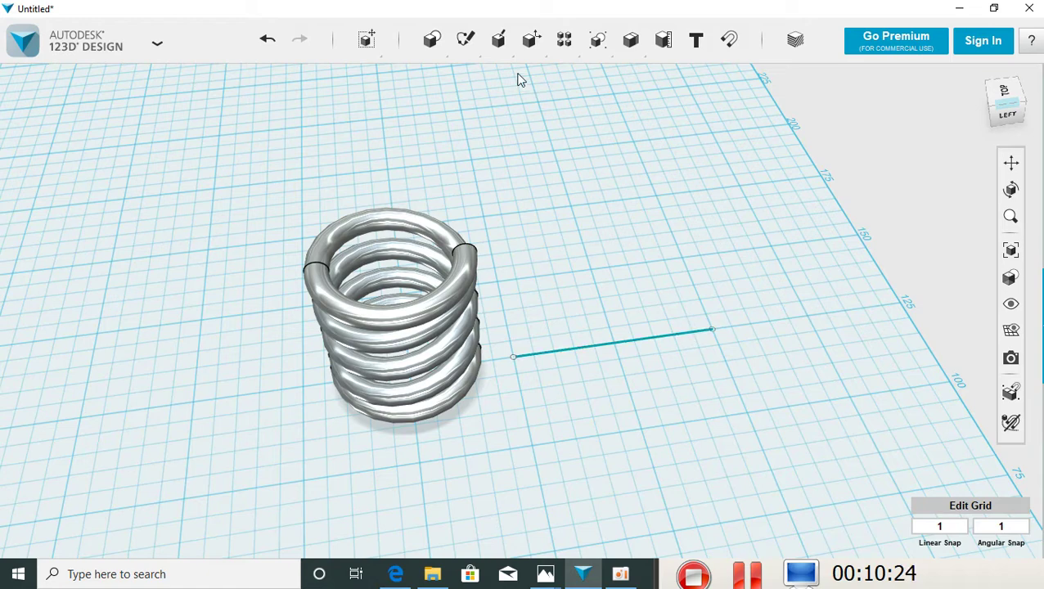
{"action": "mouse_move", "coordinate": [466, 39]}
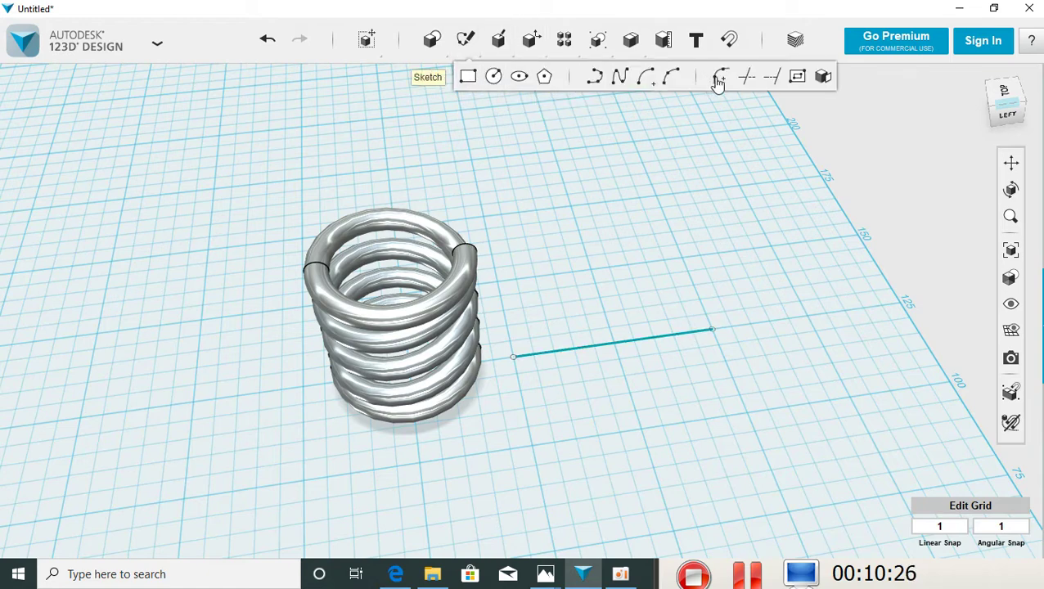
- Trim away the 50 mm path sketch line, leaving only the silver spring
{"action": "left_click", "coordinate": [694, 337]}
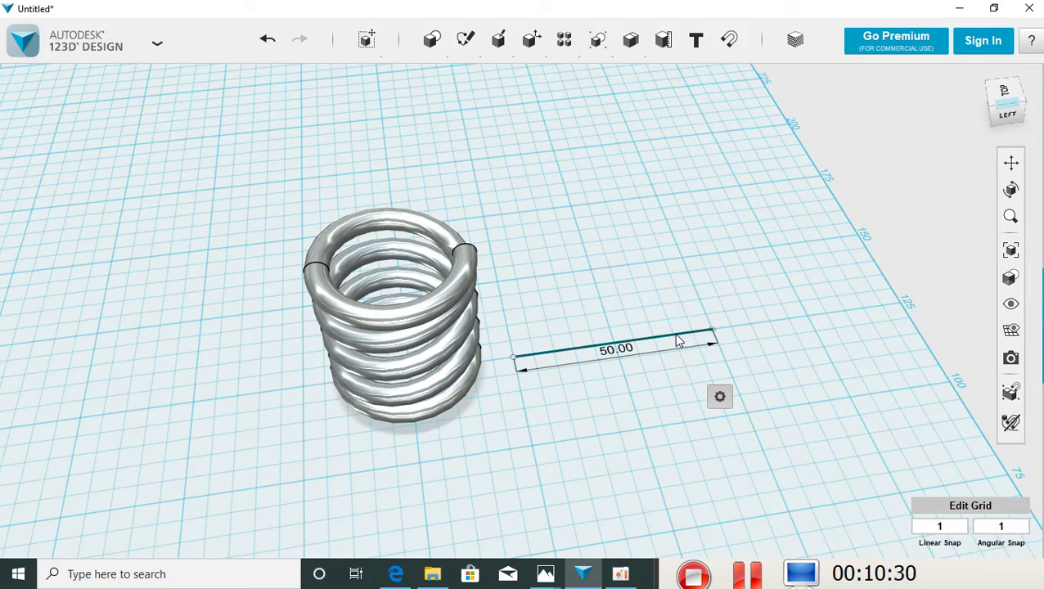
{"action": "left_click", "coordinate": [639, 216]}
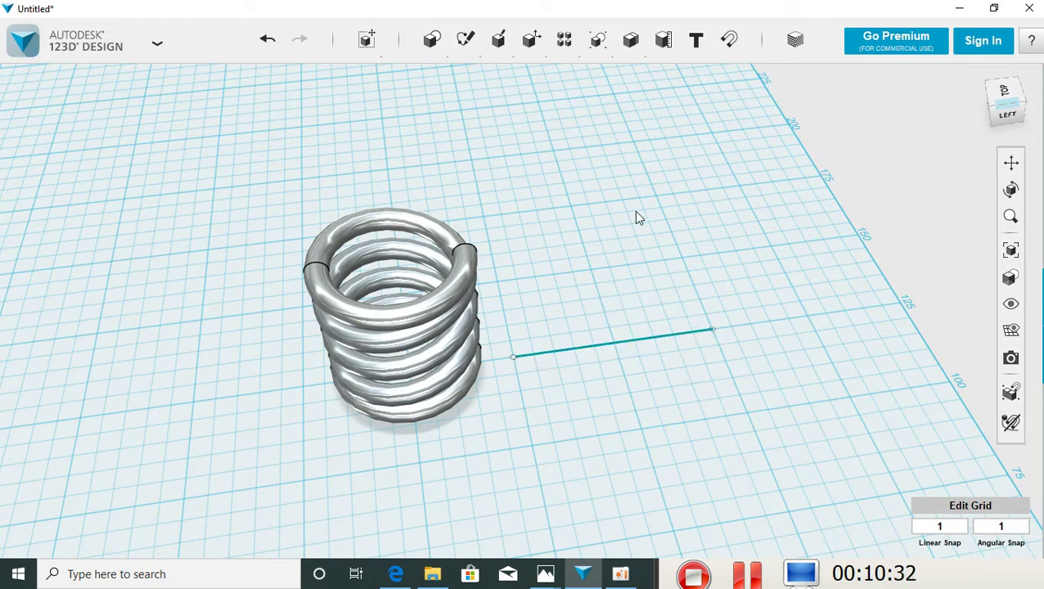
{"action": "left_click", "coordinate": [629, 344]}
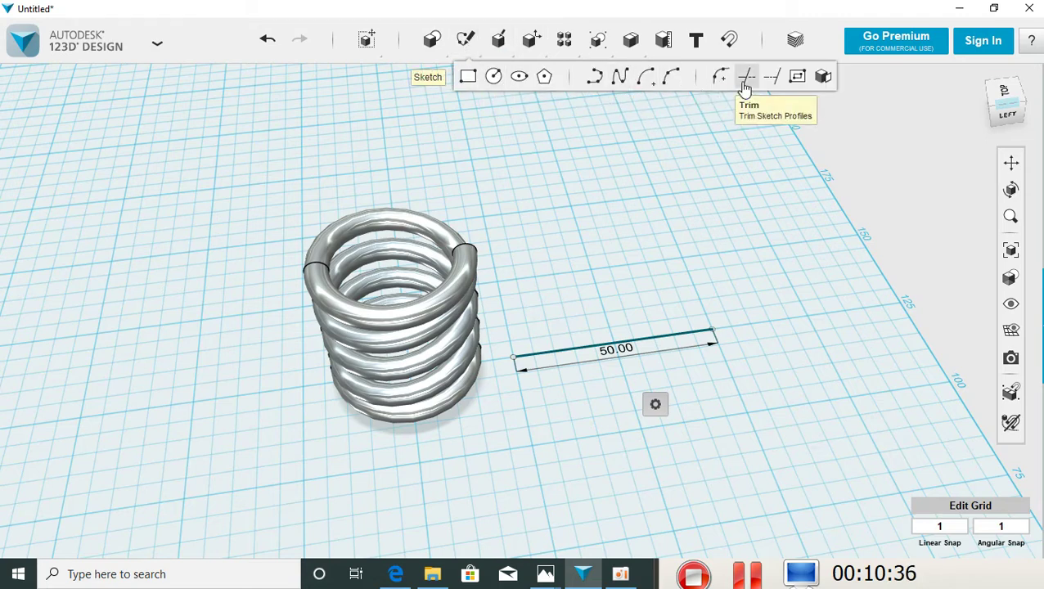
{"action": "left_click", "coordinate": [746, 76]}
{"action": "left_click", "coordinate": [646, 345]}
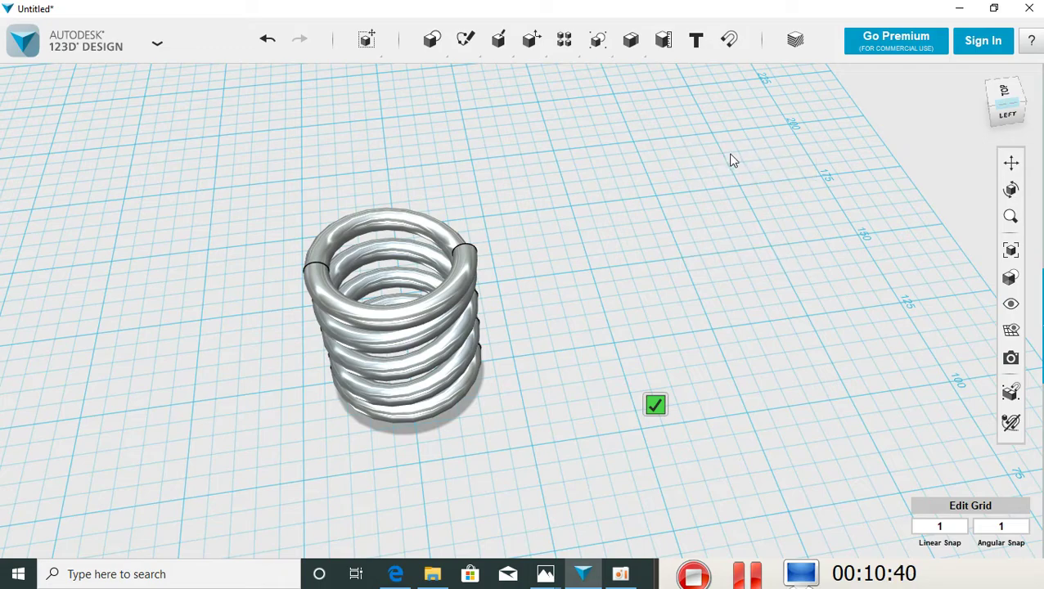
{"action": "mouse_move", "coordinate": [729, 159]}
{"action": "right_mouse_down"}
{"action": "mouse_move", "coordinate": [704, 214]}
{"action": "mouse_move", "coordinate": [684, 154]}
{"action": "mouse_move", "coordinate": [697, 114]}
{"action": "mouse_move", "coordinate": [722, 103]}
{"action": "mouse_move", "coordinate": [755, 106]}
{"action": "mouse_move", "coordinate": [785, 133]}
{"action": "mouse_move", "coordinate": [794, 165]}
{"action": "mouse_move", "coordinate": [796, 117]}
{"action": "mouse_move", "coordinate": [847, 103]}
{"action": "mouse_move", "coordinate": [851, 72]}
{"action": "mouse_move", "coordinate": [890, 88]}
{"action": "mouse_move", "coordinate": [850, 119]}
{"action": "mouse_move", "coordinate": [755, 140]}
{"action": "mouse_move", "coordinate": [632, 149]}
{"action": "mouse_move", "coordinate": [533, 127]}
{"action": "mouse_move", "coordinate": [422, 145]}
{"action": "mouse_move", "coordinate": [562, 194]}
{"action": "mouse_move", "coordinate": [585, 112]}
{"action": "right_mouse_up"}
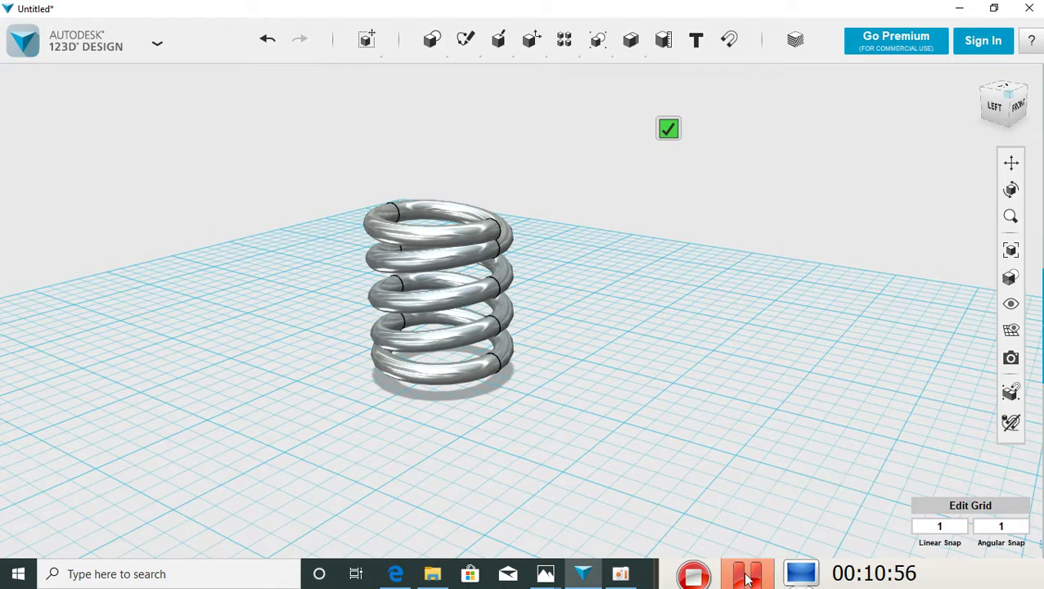